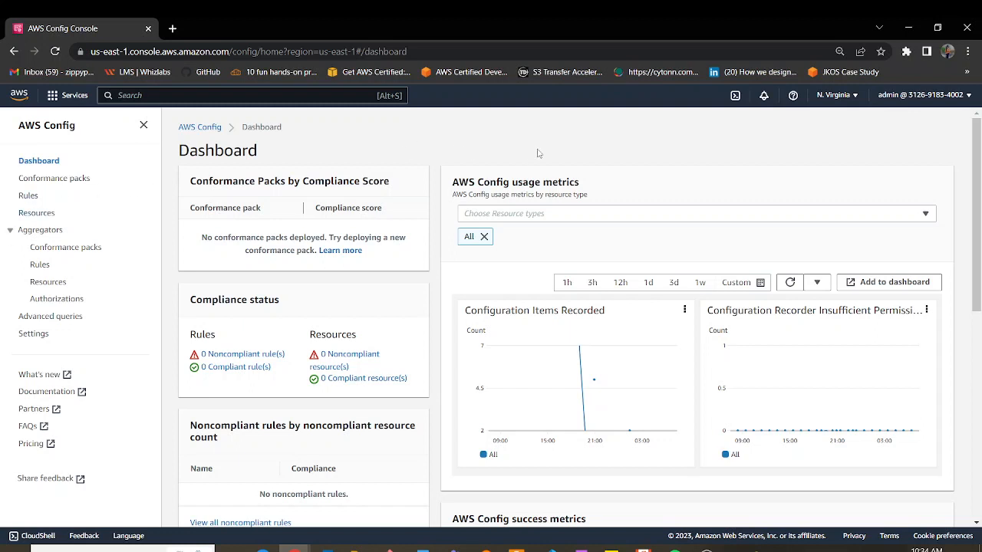
Check the Rules page, then open the Conformance packs page and read its heading and description.
{"action": "left_click", "coordinate": [26, 196]}
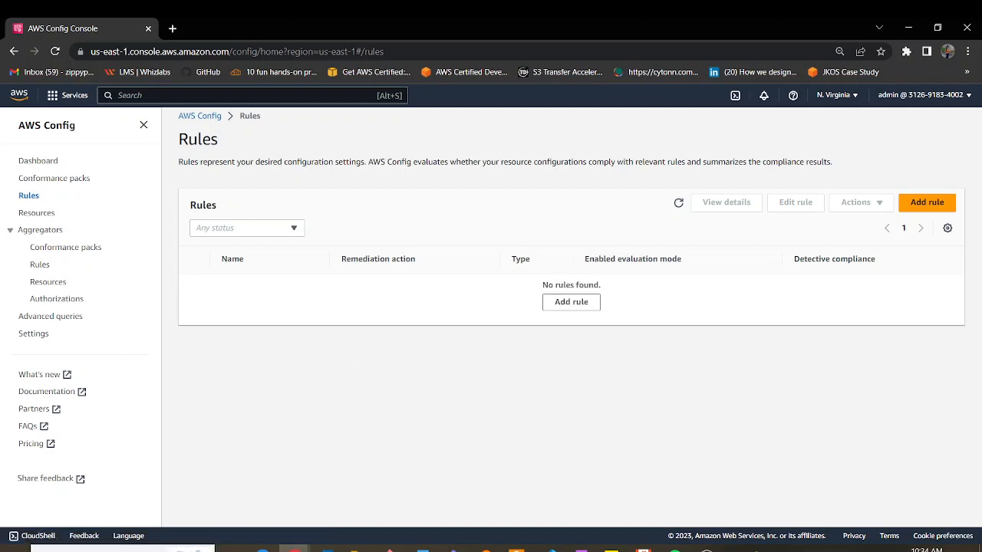
{"action": "left_click", "coordinate": [48, 180]}
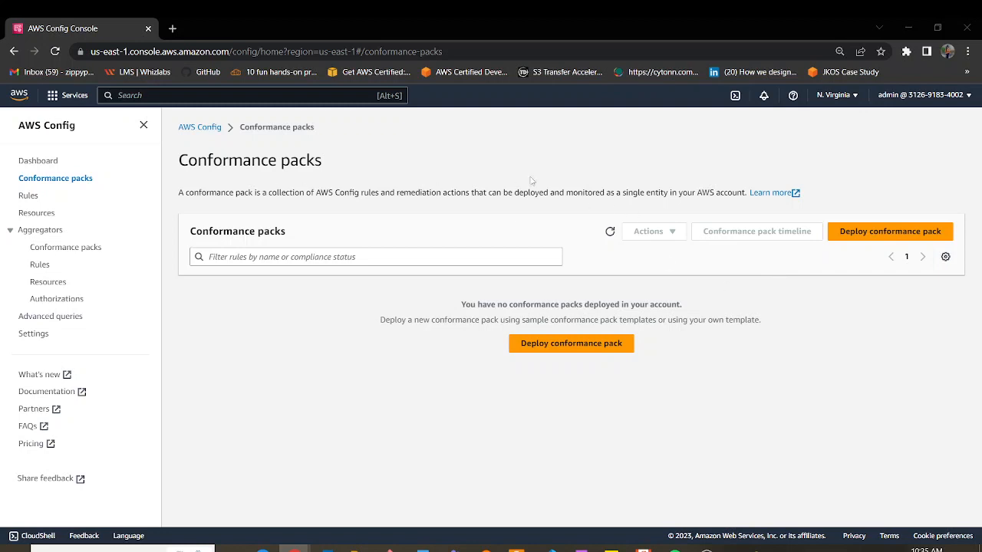
{"action": "left_click_drag", "start_coordinate": [514, 193], "coordinate": [717, 195]}
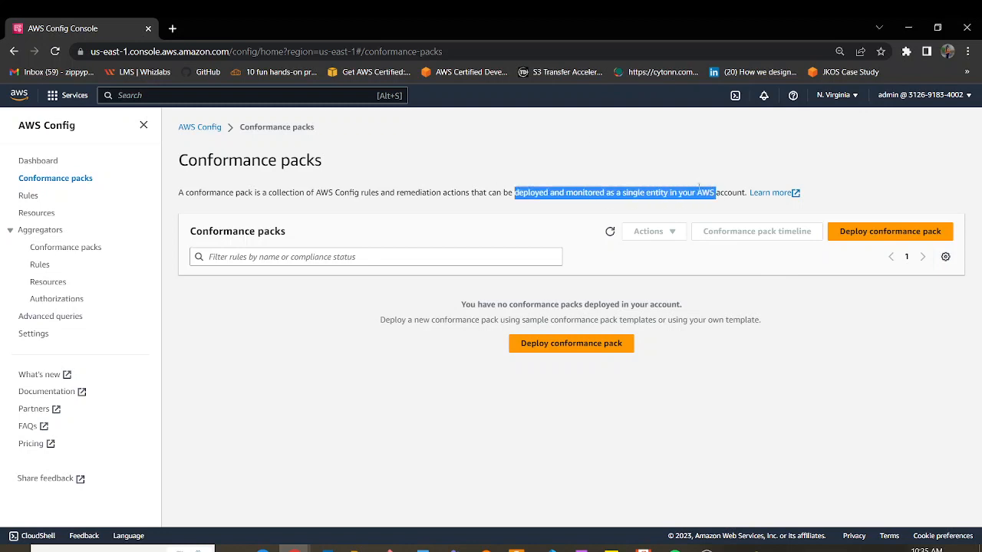
{"action": "triple_click", "coordinate": [569, 141]}
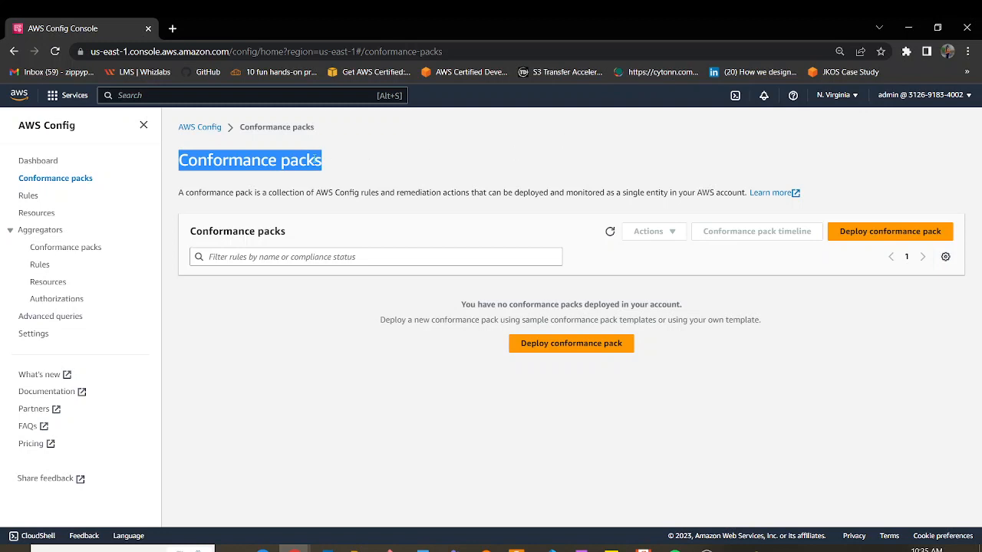
{"action": "left_click_drag", "start_coordinate": [373, 151], "coordinate": [171, 172]}
{"action": "left_click", "coordinate": [537, 180]}
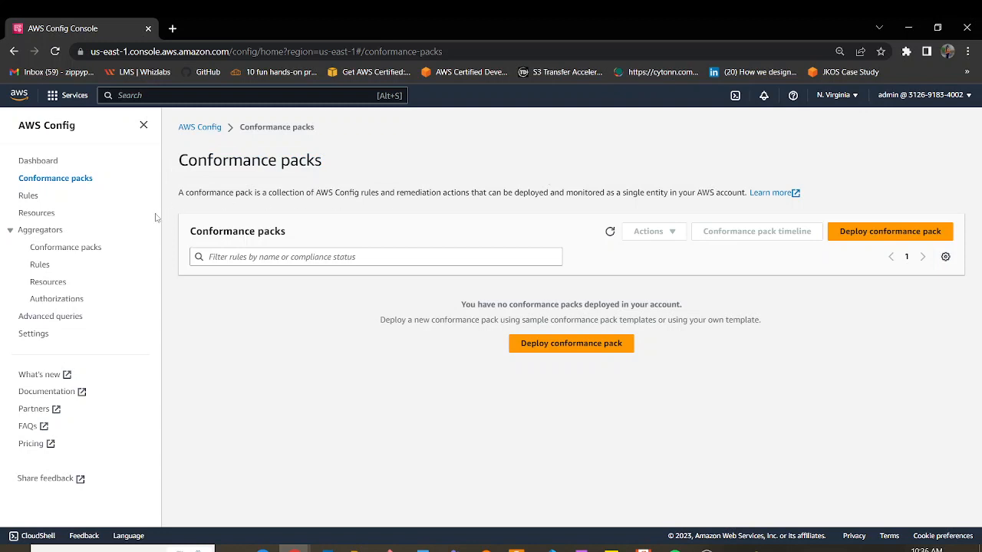
Return to the AWS Config Rules page and start adding a new rule.
{"action": "left_click", "coordinate": [28, 196]}
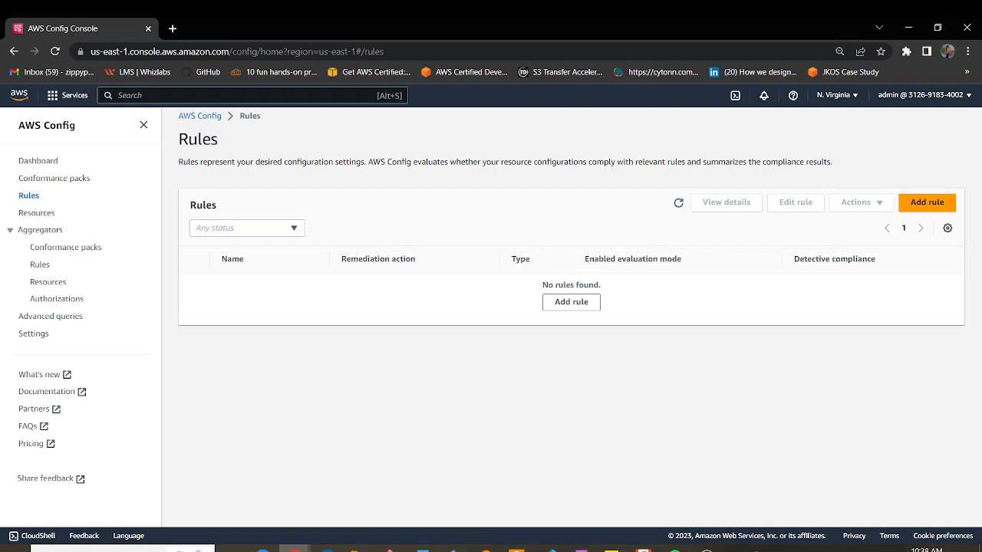
{"action": "left_click", "coordinate": [707, 549]}
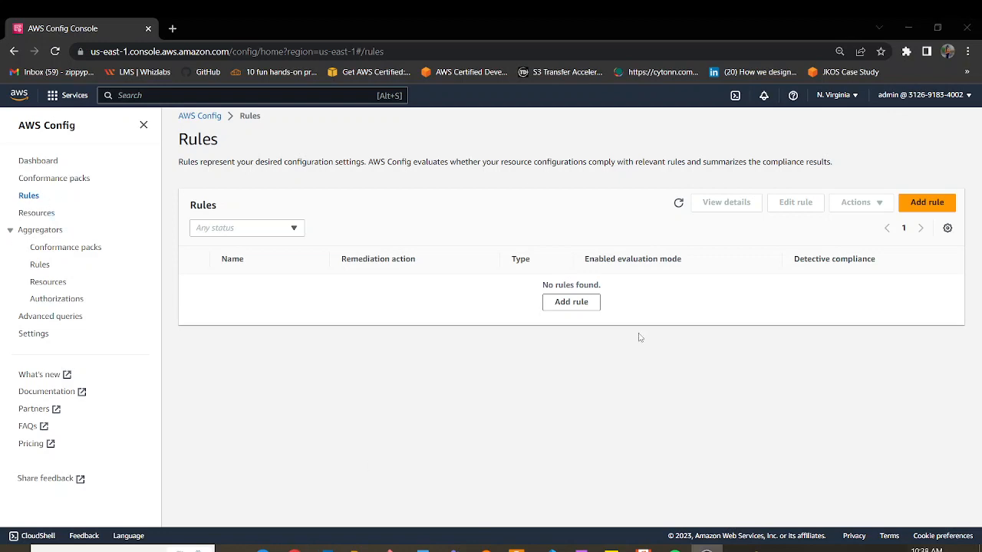
{"action": "left_click", "coordinate": [930, 205]}
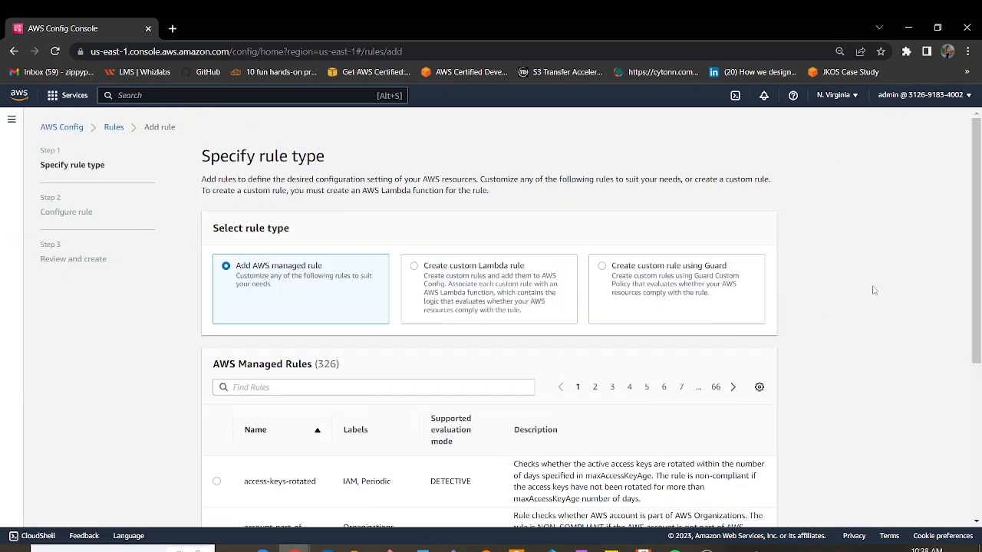
Examine the available rule types and the first page of AWS managed rules with their labels, evaluation modes and descriptions.
{"action": "left_click_drag", "start_coordinate": [977, 215], "coordinate": [978, 273]}
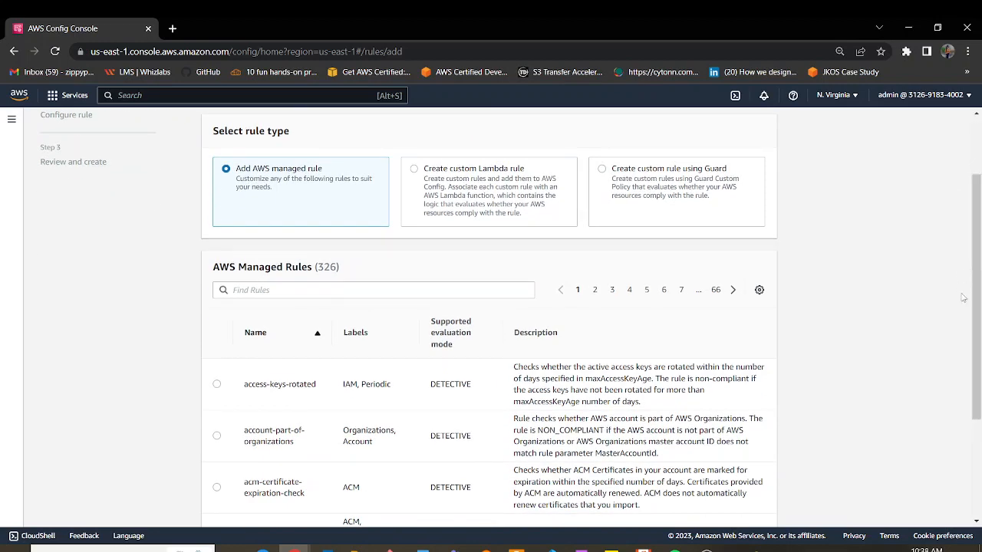
{"action": "scroll", "coordinate": [915, 415], "scroll_direction": "down", "scroll_amount": 2}
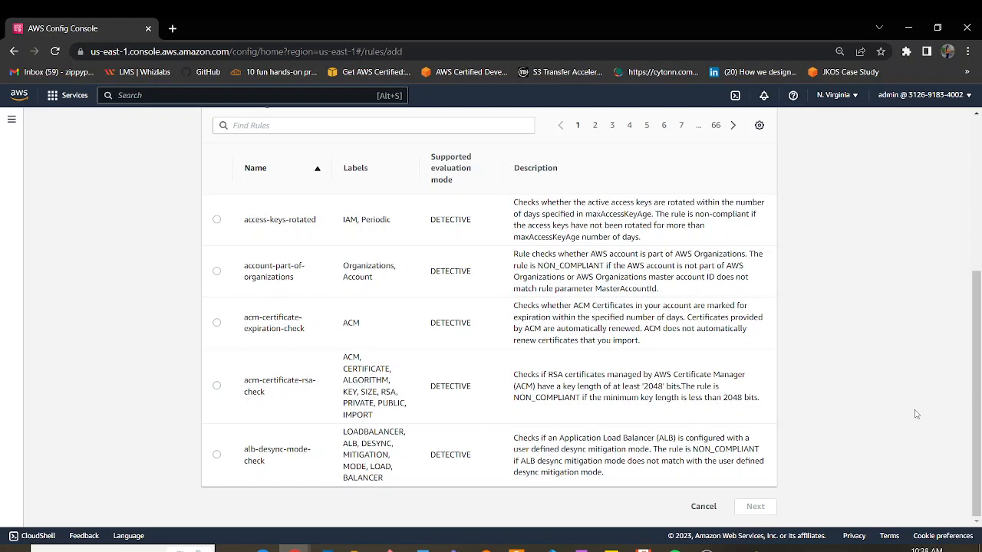
{"action": "left_click_drag", "start_coordinate": [969, 394], "coordinate": [968, 261]}
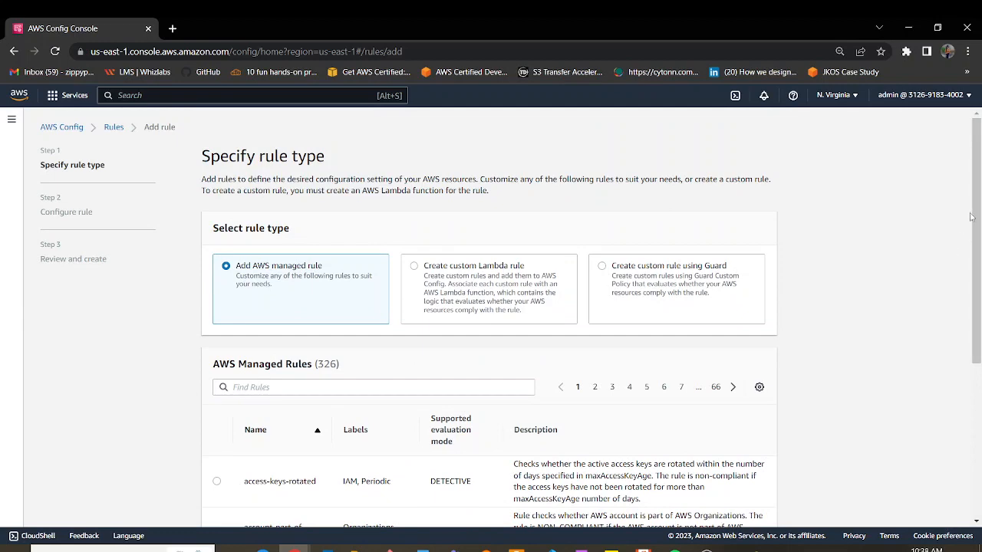
{"action": "left_click_drag", "start_coordinate": [977, 218], "coordinate": [979, 272]}
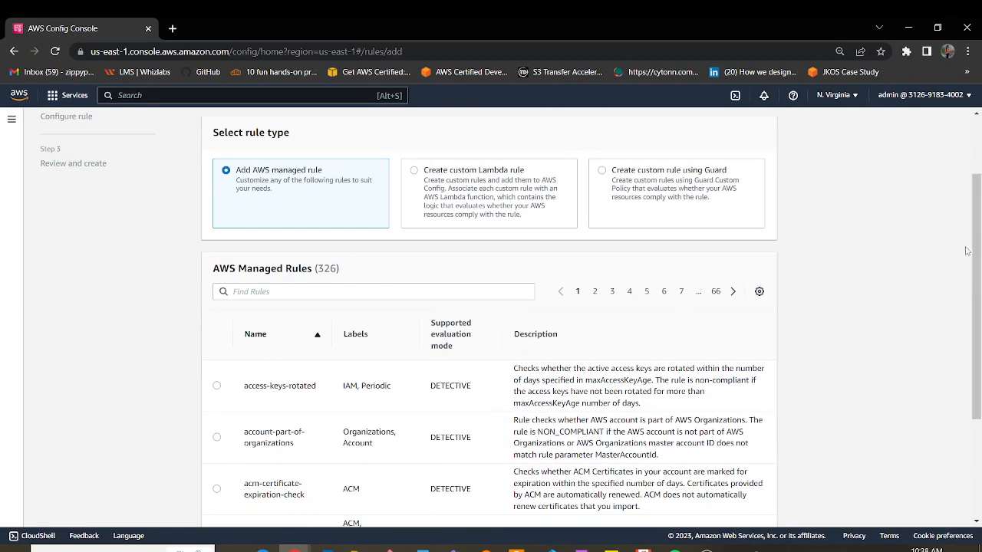
{"action": "left_click_drag", "start_coordinate": [978, 214], "coordinate": [958, 329]}
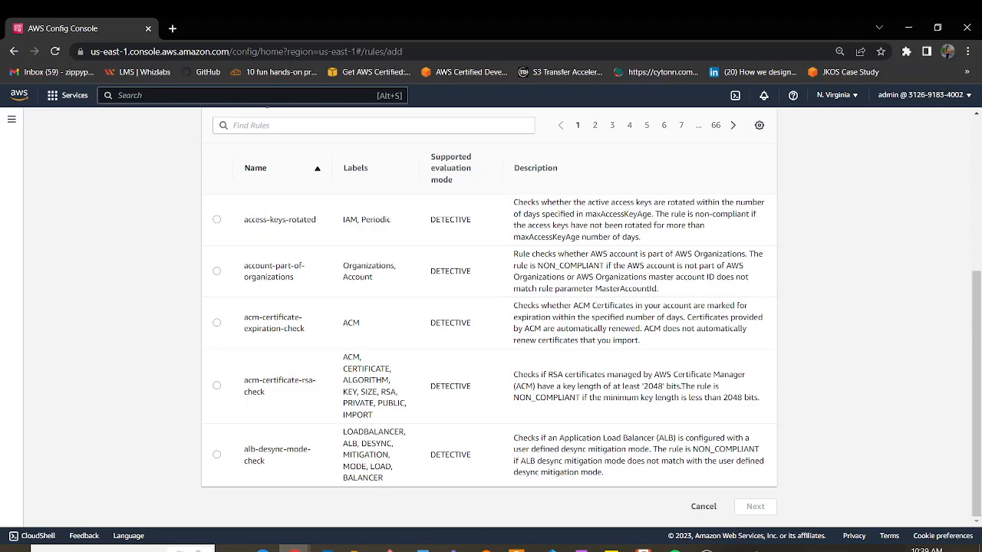
{"action": "scroll", "coordinate": [975, 373], "scroll_direction": "up", "scroll_amount": 1}
{"action": "left_click_drag", "start_coordinate": [975, 373], "coordinate": [971, 353]}
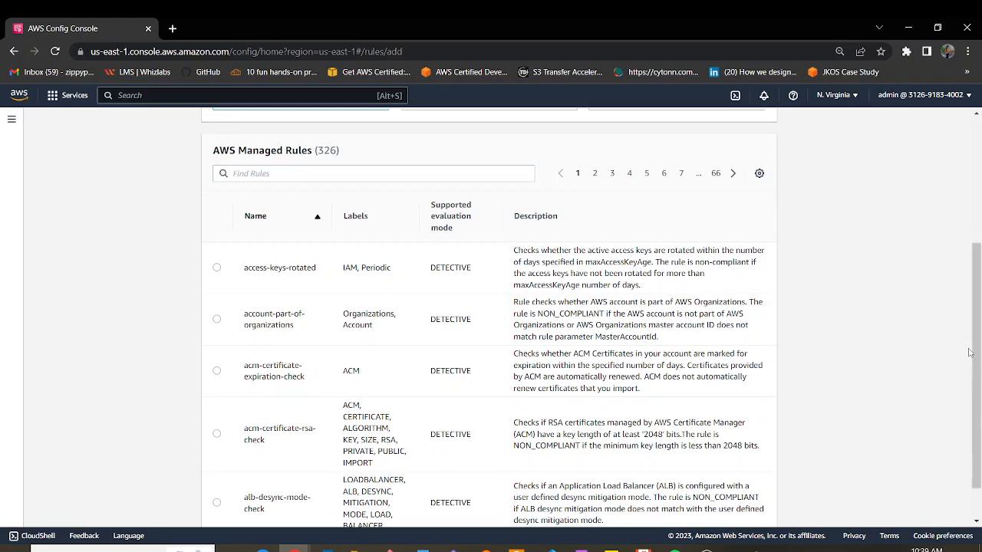
{"action": "left_click_drag", "start_coordinate": [969, 353], "coordinate": [954, 462]}
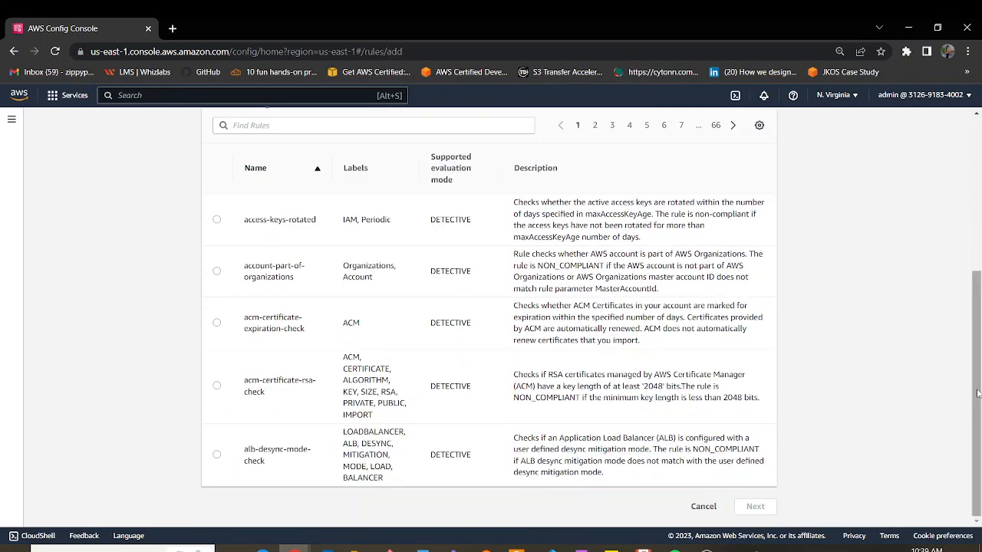
{"action": "left_click_drag", "start_coordinate": [968, 380], "coordinate": [949, 230]}
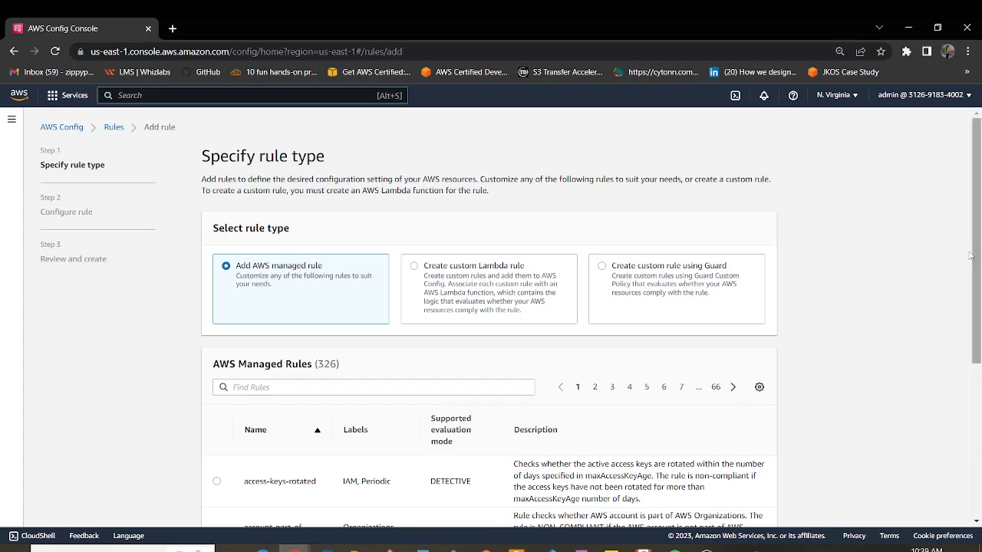
{"action": "left_click_drag", "start_coordinate": [977, 249], "coordinate": [966, 414]}
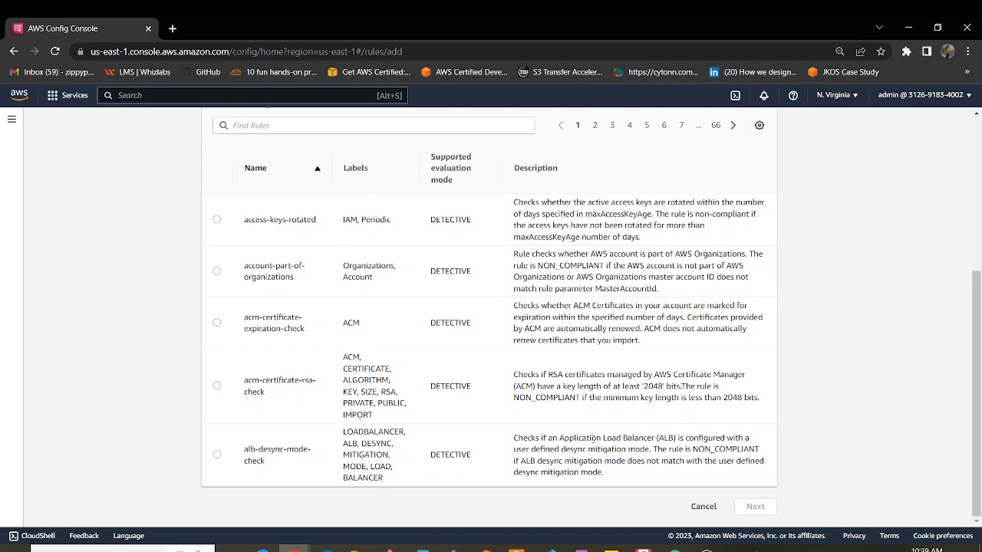
Search the AWS managed rules for "ec2" and review the first two result pages, including the approved-amis and cloudwatch-alarm-resource-check rules.
{"action": "left_click", "coordinate": [250, 125]}
{"action": "type", "text": "ec2"}
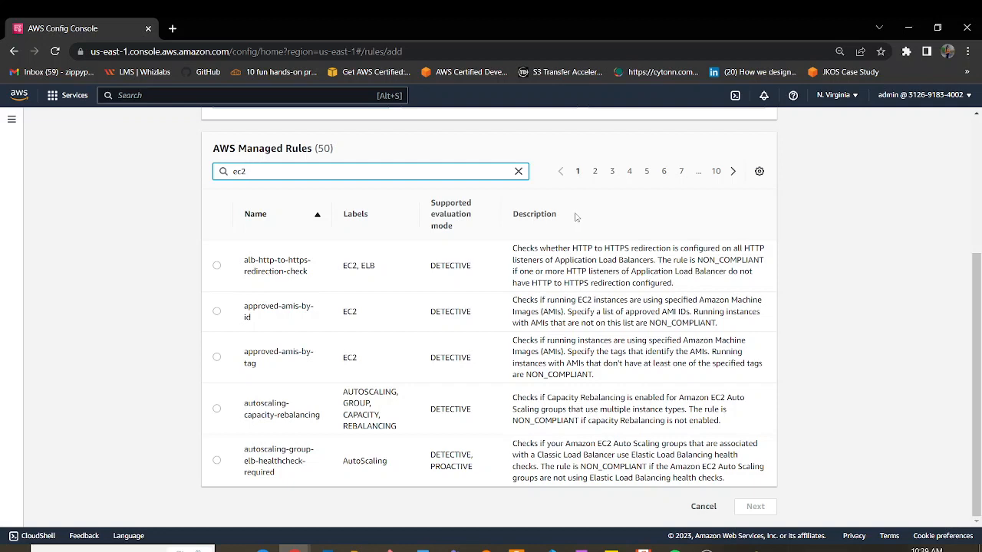
{"action": "left_click_drag", "start_coordinate": [251, 317], "coordinate": [232, 301]}
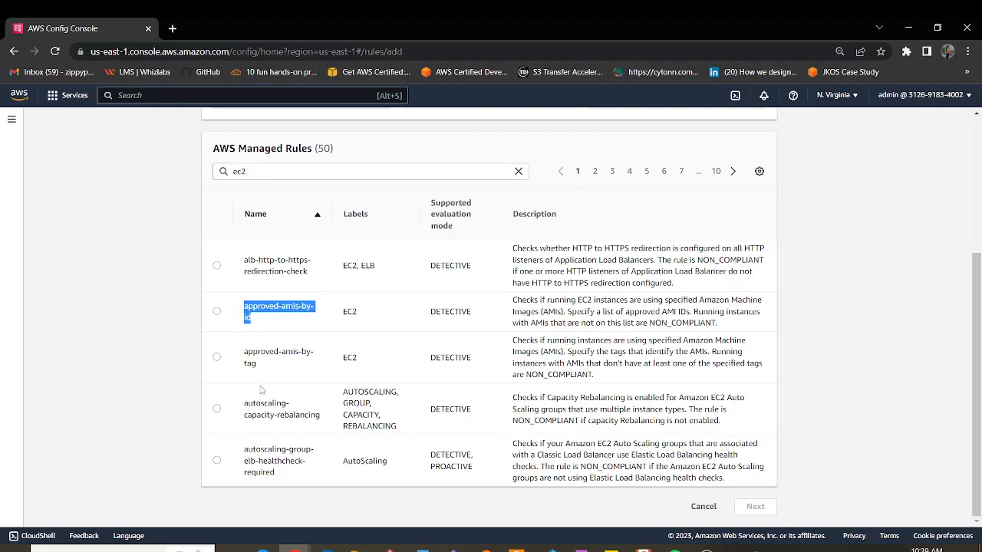
{"action": "left_click", "coordinate": [259, 376]}
{"action": "left_click_drag", "start_coordinate": [260, 376], "coordinate": [238, 351]}
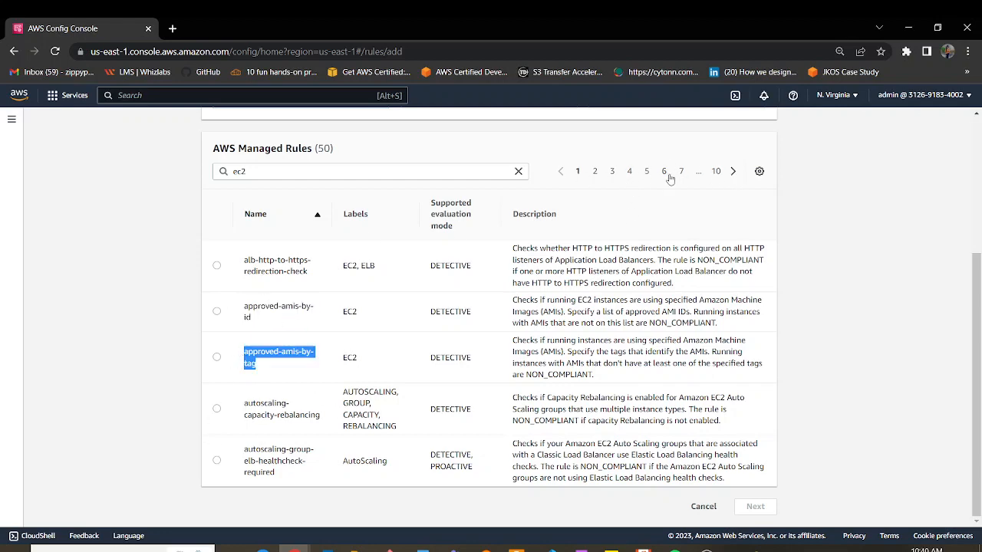
{"action": "left_click", "coordinate": [733, 173]}
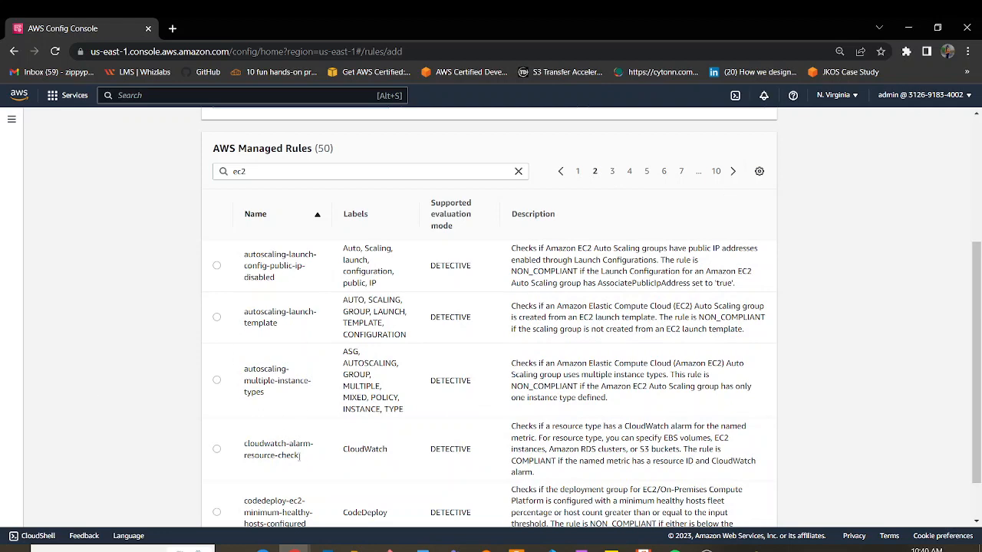
{"action": "left_click_drag", "start_coordinate": [299, 456], "coordinate": [231, 439]}
{"action": "scroll", "coordinate": [435, 421], "scroll_direction": "down", "scroll_amount": 1}
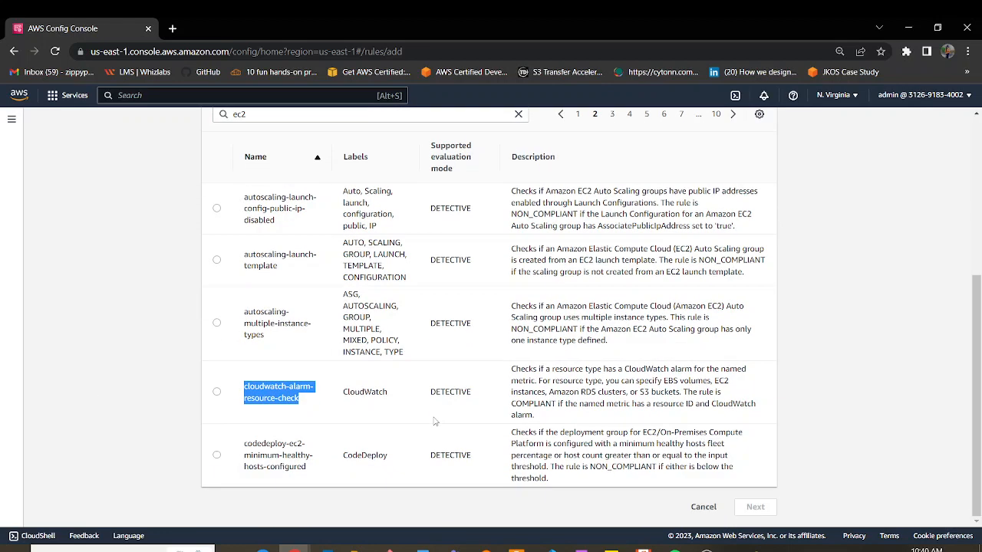
{"action": "scroll", "coordinate": [771, 310], "scroll_direction": "up", "scroll_amount": 5}
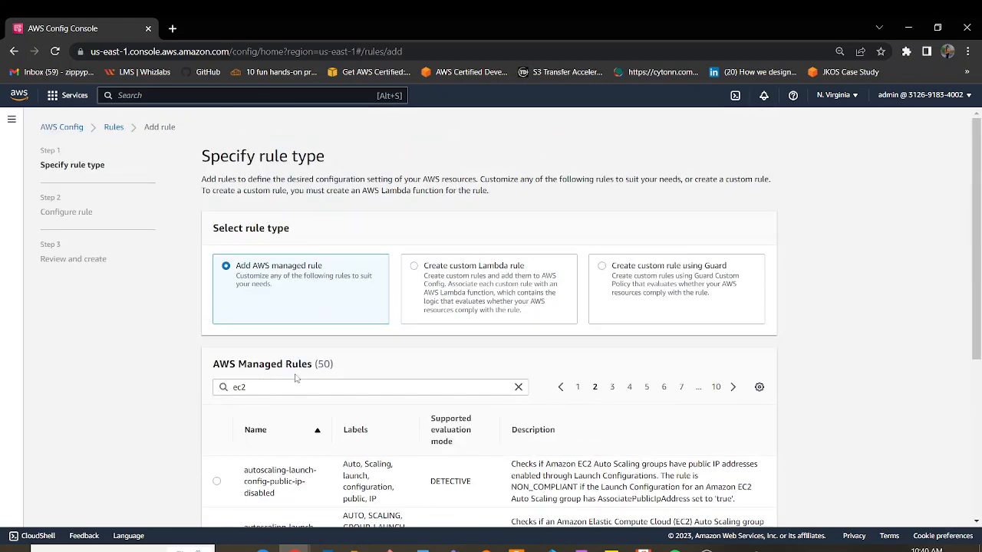
Replace the managed rules search with "ebs" and review the backup-plan, default-encryption and encrypted-volumes rules.
{"action": "left_click_drag", "start_coordinate": [295, 386], "coordinate": [208, 384]}
{"action": "key", "text": "BackSpace"}
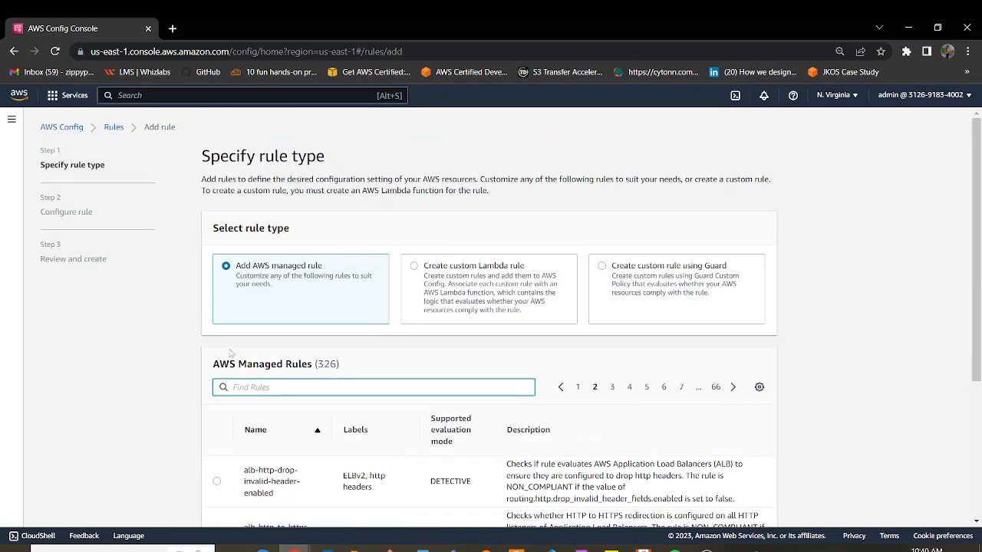
{"action": "scroll", "coordinate": [230, 352], "scroll_direction": "down", "scroll_amount": 3}
{"action": "type", "text": "ebs"}
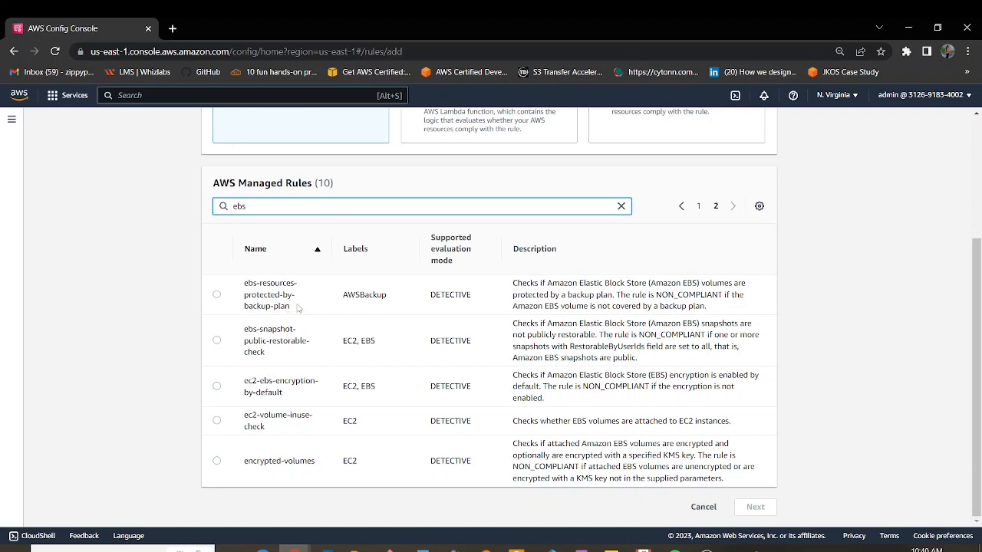
{"action": "left_click_drag", "start_coordinate": [298, 307], "coordinate": [240, 282]}
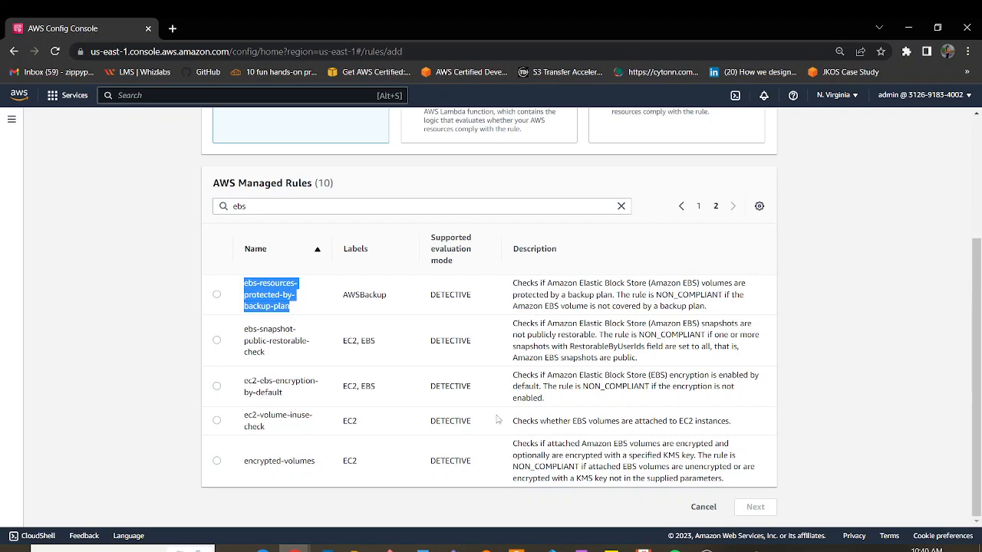
{"action": "left_click_drag", "start_coordinate": [286, 395], "coordinate": [238, 385]}
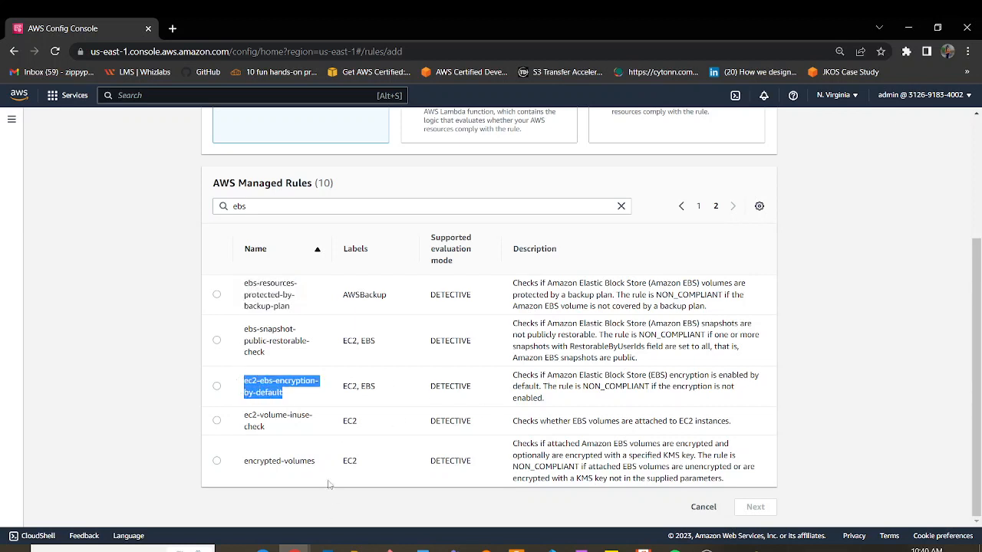
{"action": "left_click_drag", "start_coordinate": [318, 463], "coordinate": [229, 459]}
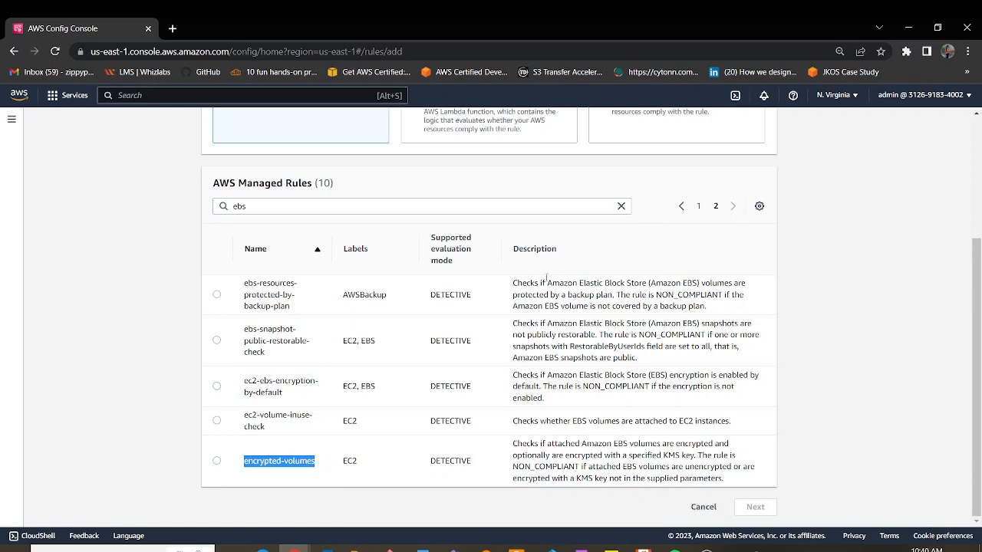
Clear the rule search and browse the full AWS managed rules list forward to page 6.
{"action": "left_click", "coordinate": [622, 212]}
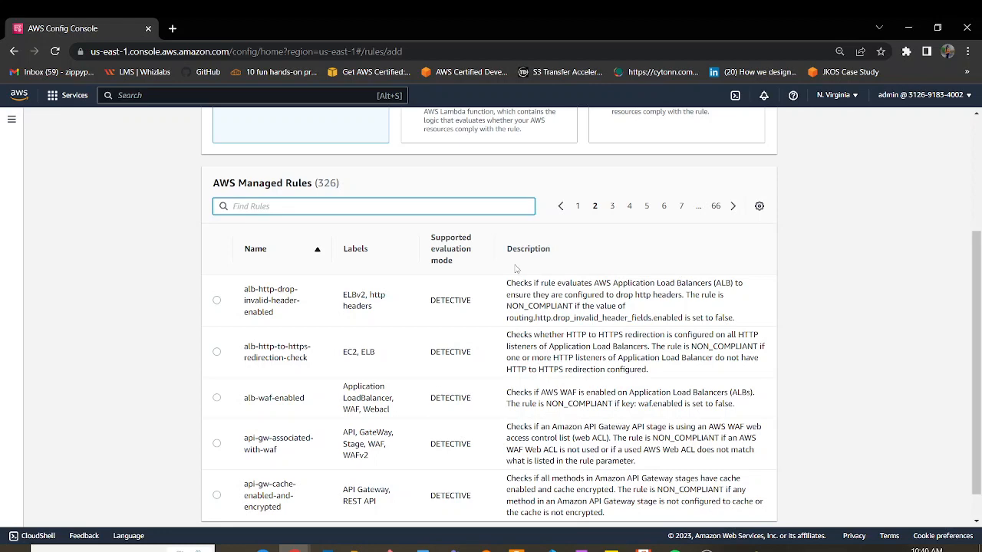
{"action": "scroll", "coordinate": [536, 371], "scroll_direction": "up", "scroll_amount": 3}
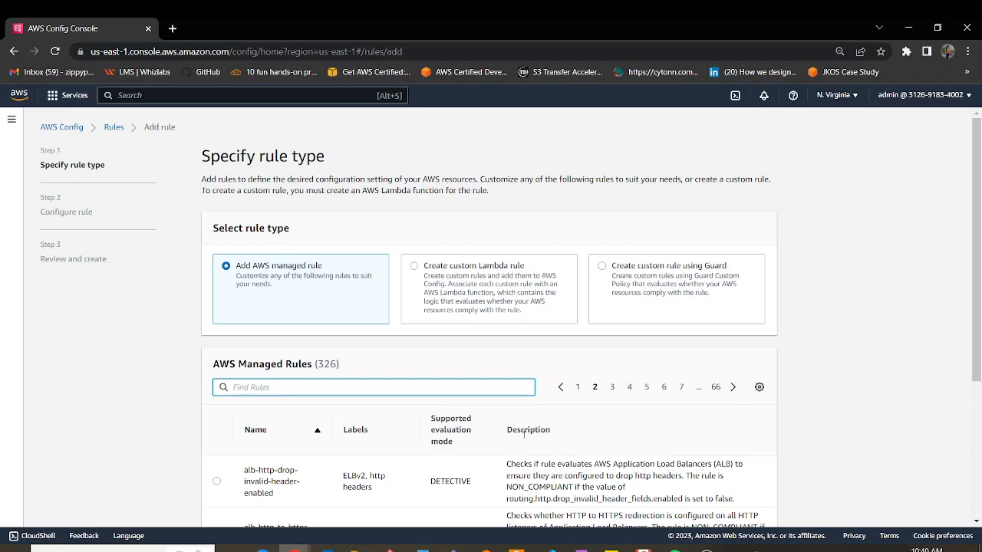
{"action": "scroll", "coordinate": [481, 451], "scroll_direction": "down", "scroll_amount": 3}
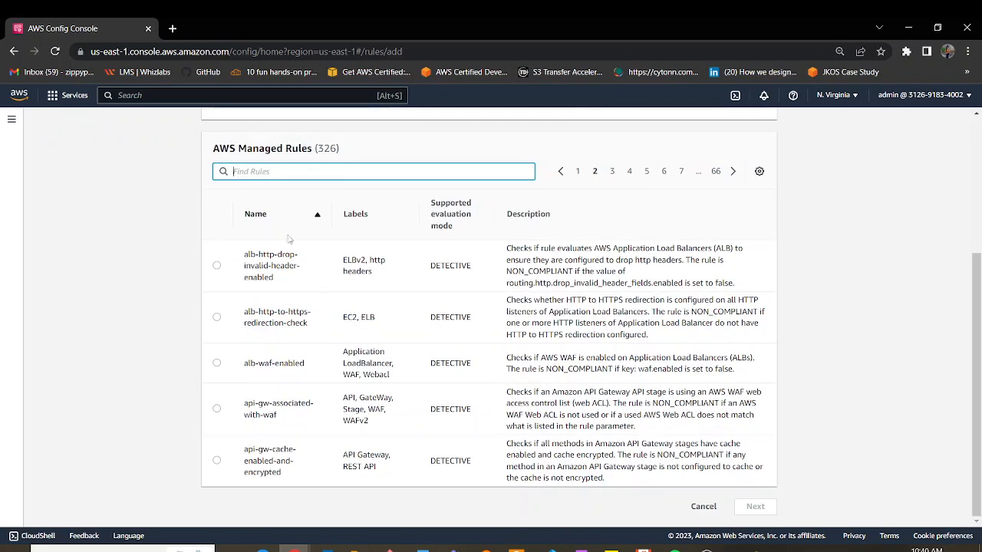
{"action": "scroll", "coordinate": [537, 368], "scroll_direction": "up", "scroll_amount": 3}
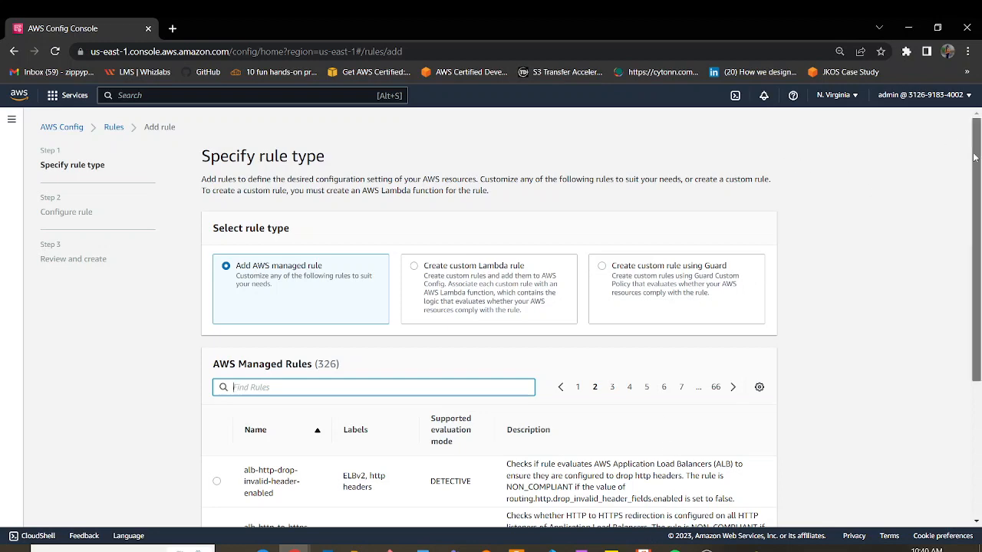
{"action": "left_click_drag", "start_coordinate": [974, 157], "coordinate": [955, 356]}
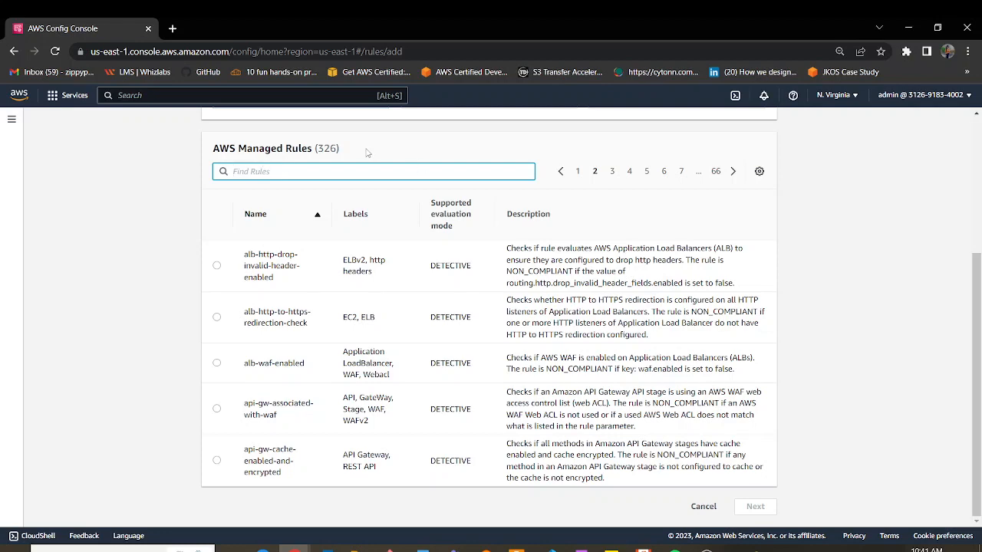
{"action": "left_click", "coordinate": [733, 172]}
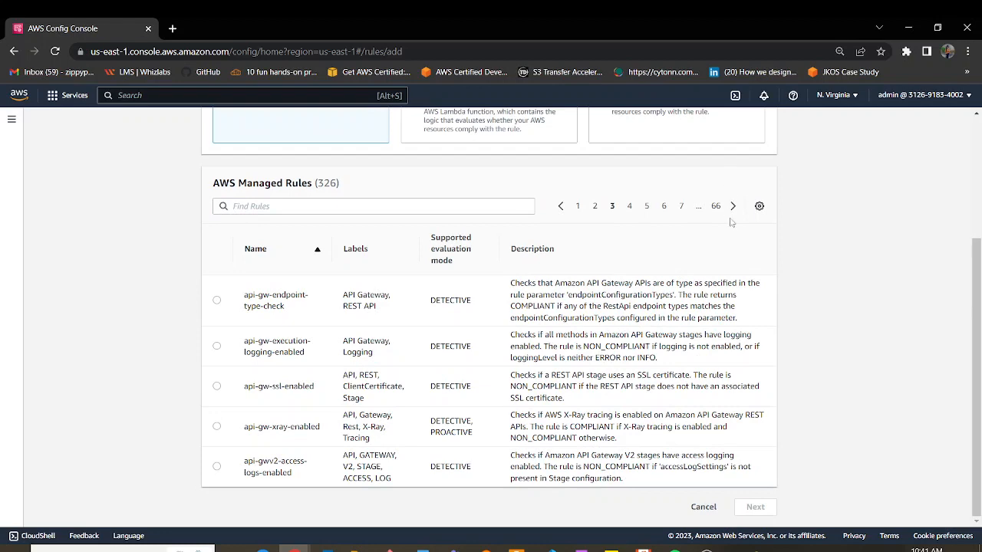
{"action": "left_click", "coordinate": [733, 208]}
{"action": "left_click", "coordinate": [732, 207]}
{"action": "left_click", "coordinate": [733, 207]}
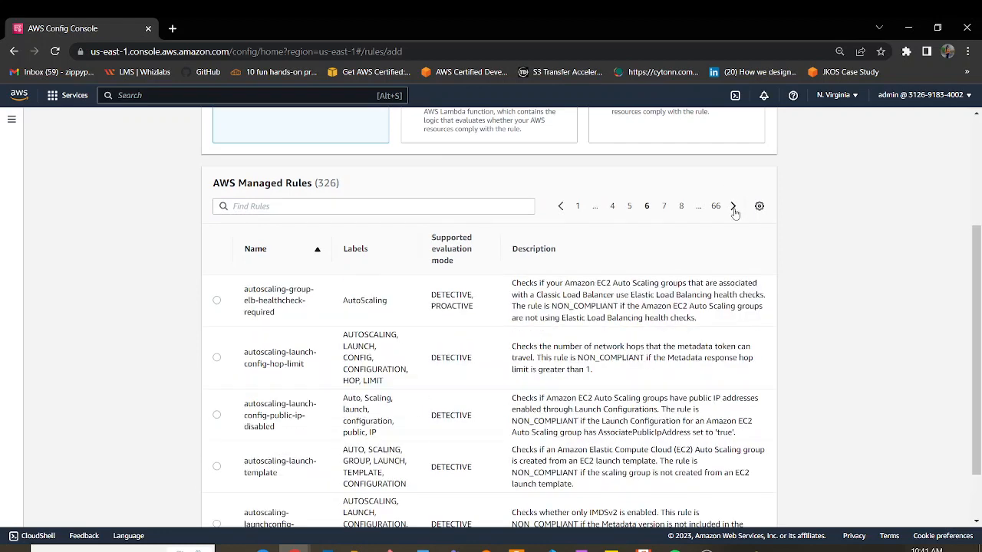
Return to the first page of the AWS managed rules and examine the access-keys-rotated rule's description.
{"action": "left_click", "coordinate": [561, 205]}
{"action": "left_click", "coordinate": [561, 205]}
{"action": "left_click", "coordinate": [561, 206]}
{"action": "left_click", "coordinate": [560, 206]}
{"action": "left_click", "coordinate": [561, 206]}
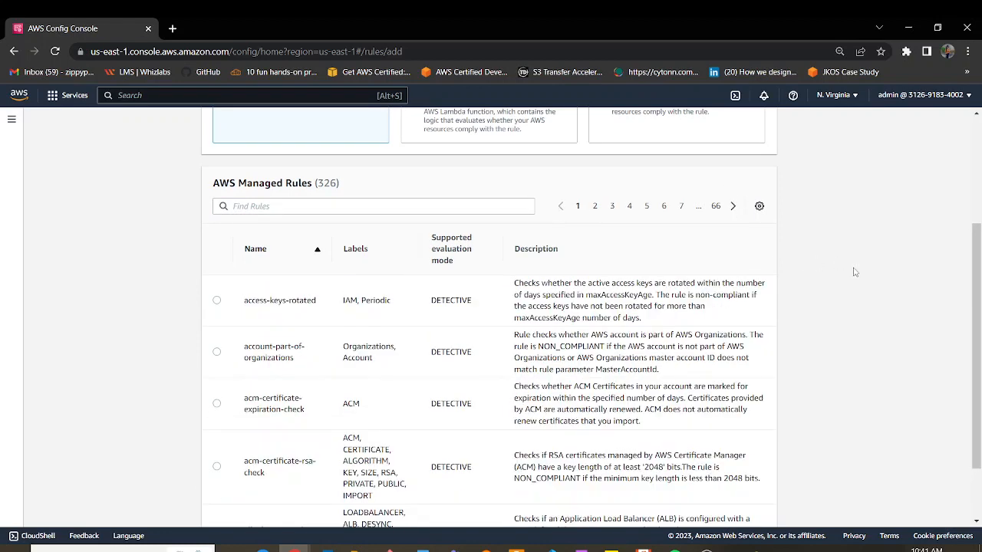
{"action": "left_click_drag", "start_coordinate": [974, 247], "coordinate": [974, 276]}
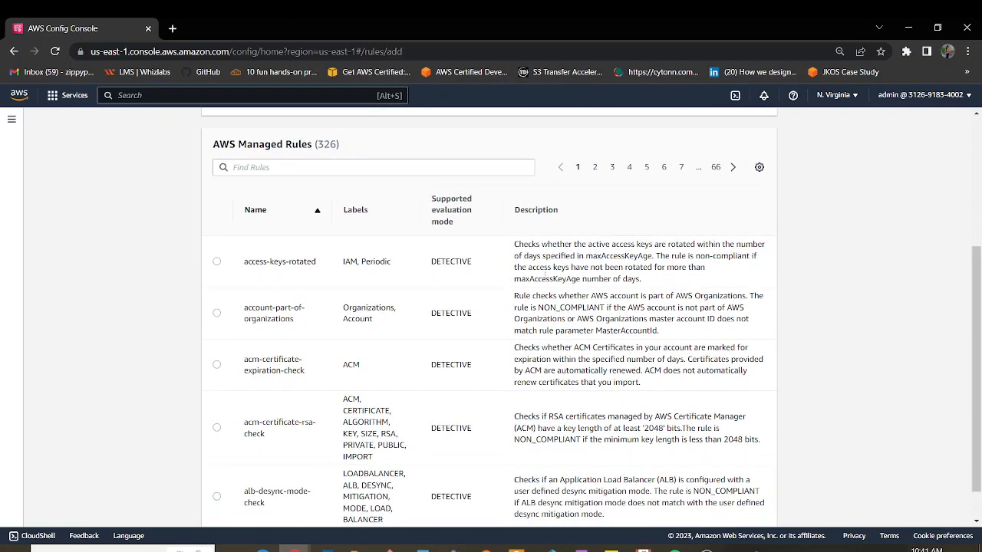
{"action": "left_click_drag", "start_coordinate": [515, 244], "coordinate": [754, 256]}
{"action": "left_click", "coordinate": [587, 290]}
Examine the account-part-of-organizations rule and the condition that makes it NON_COMPLIANT.
{"action": "left_click_drag", "start_coordinate": [539, 306], "coordinate": [605, 308]}
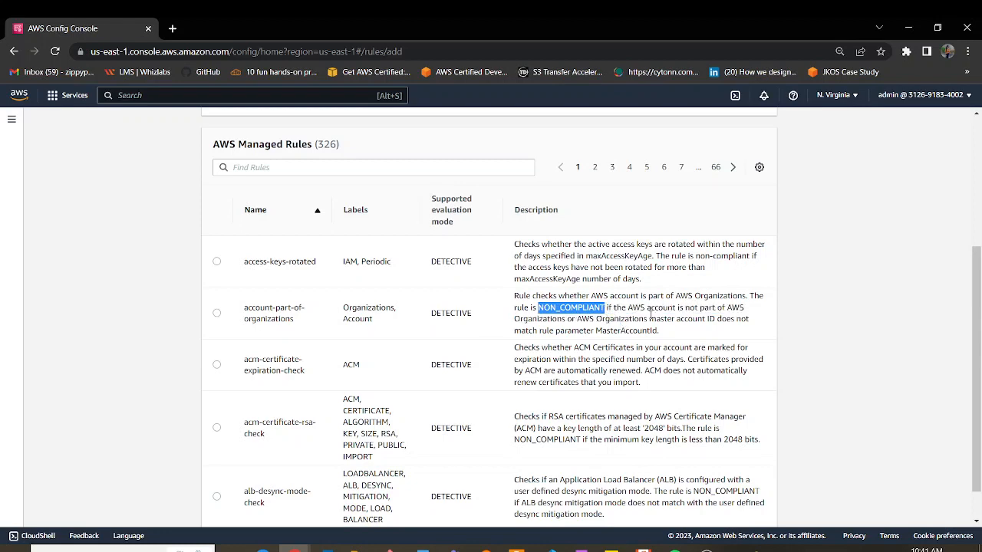
{"action": "scroll", "coordinate": [651, 313], "scroll_direction": "down", "scroll_amount": 1}
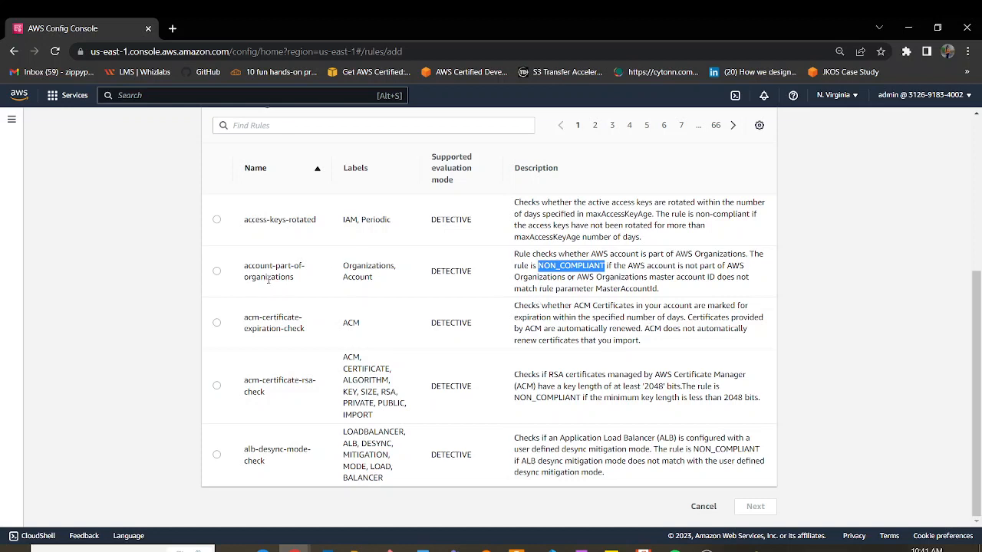
{"action": "left_click", "coordinate": [290, 273]}
{"action": "left_click_drag", "start_coordinate": [297, 280], "coordinate": [221, 269]}
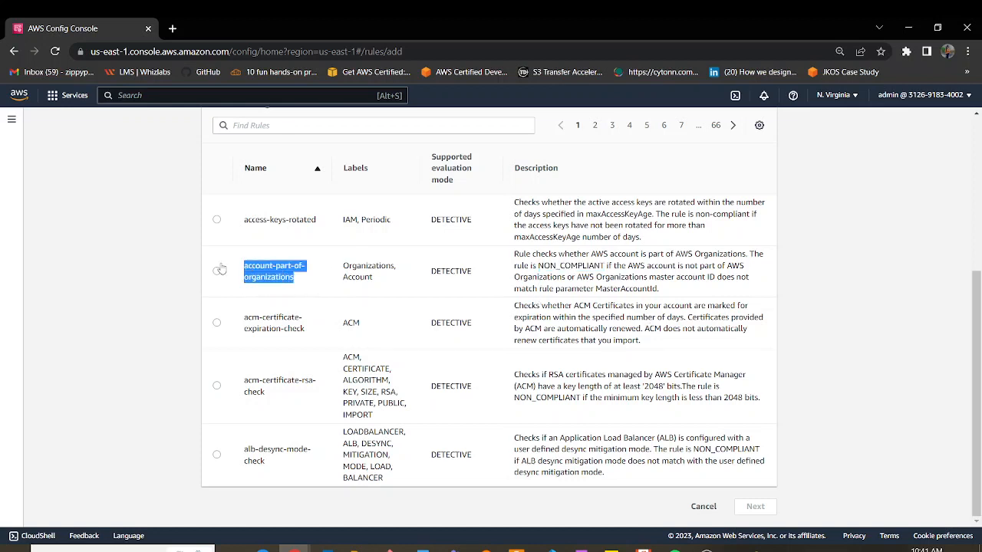
{"action": "left_click", "coordinate": [574, 279]}
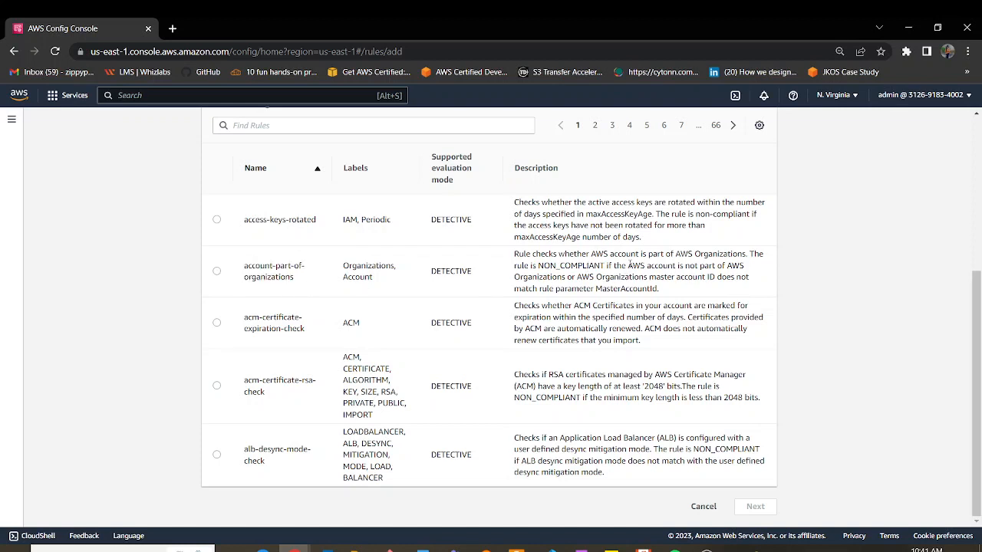
{"action": "left_click_drag", "start_coordinate": [627, 265], "coordinate": [564, 277]}
{"action": "left_click", "coordinate": [679, 330]}
Go to page 2 of the managed rules and examine the alb-waf-enabled rule's non-compliance condition.
{"action": "left_click", "coordinate": [733, 129]}
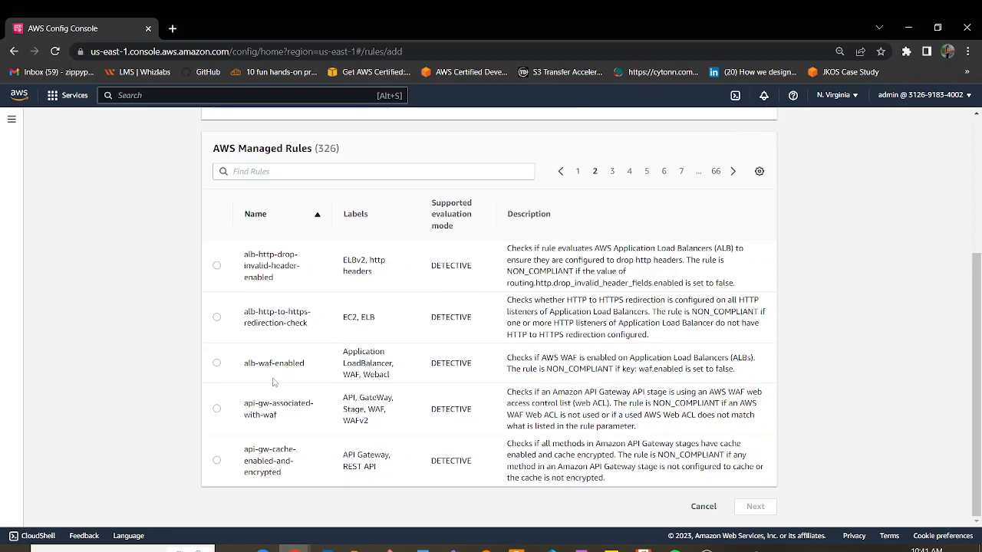
{"action": "left_click_drag", "start_coordinate": [247, 363], "coordinate": [374, 395]}
{"action": "left_click", "coordinate": [629, 386]}
{"action": "left_click_drag", "start_coordinate": [550, 369], "coordinate": [667, 373]}
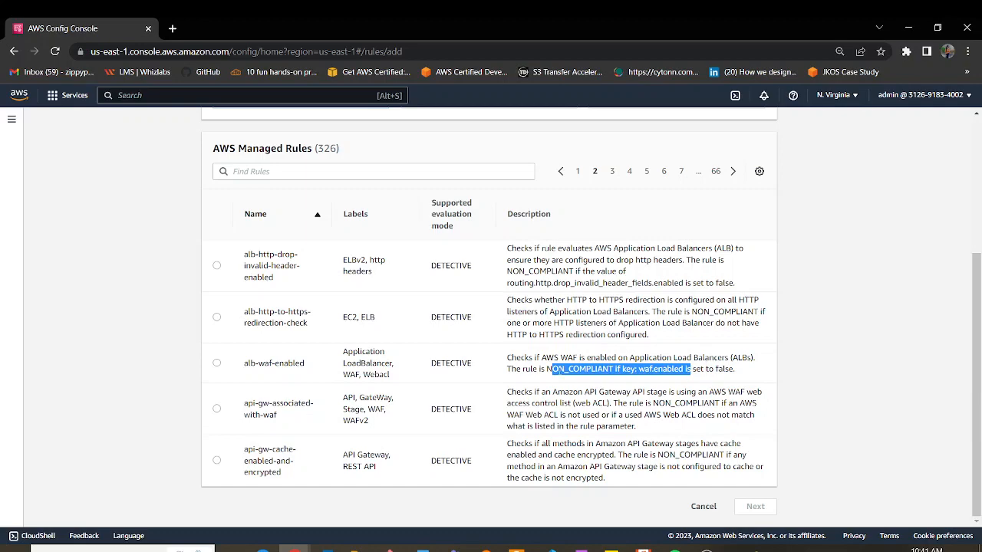
Go back to page 1 of the managed rules and review the rule type options and listed rules.
{"action": "scroll", "coordinate": [560, 322], "scroll_direction": "up", "scroll_amount": 4}
{"action": "scroll", "coordinate": [576, 404], "scroll_direction": "down", "scroll_amount": 4}
{"action": "left_click", "coordinate": [561, 171]}
{"action": "scroll", "coordinate": [614, 353], "scroll_direction": "up", "scroll_amount": 3}
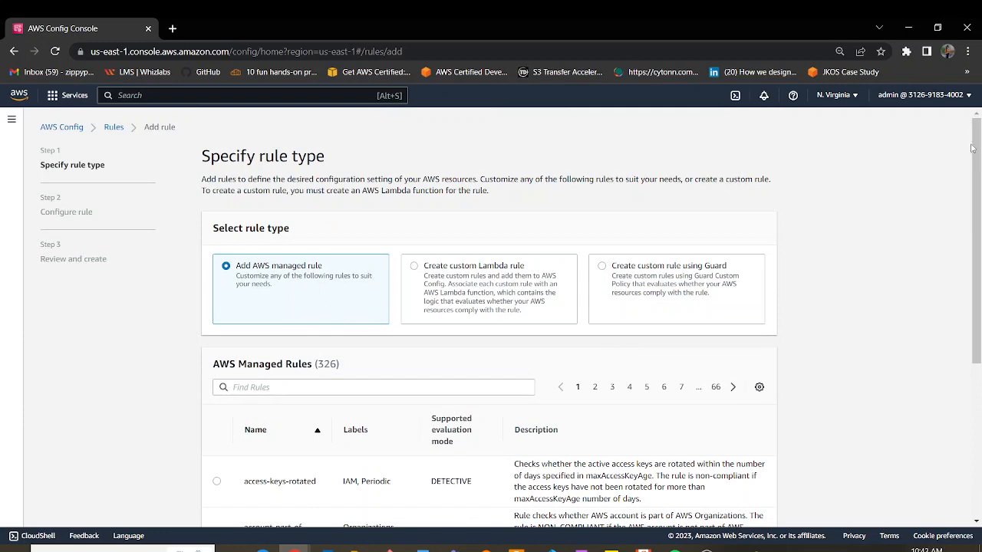
{"action": "left_click_drag", "start_coordinate": [975, 147], "coordinate": [979, 280]}
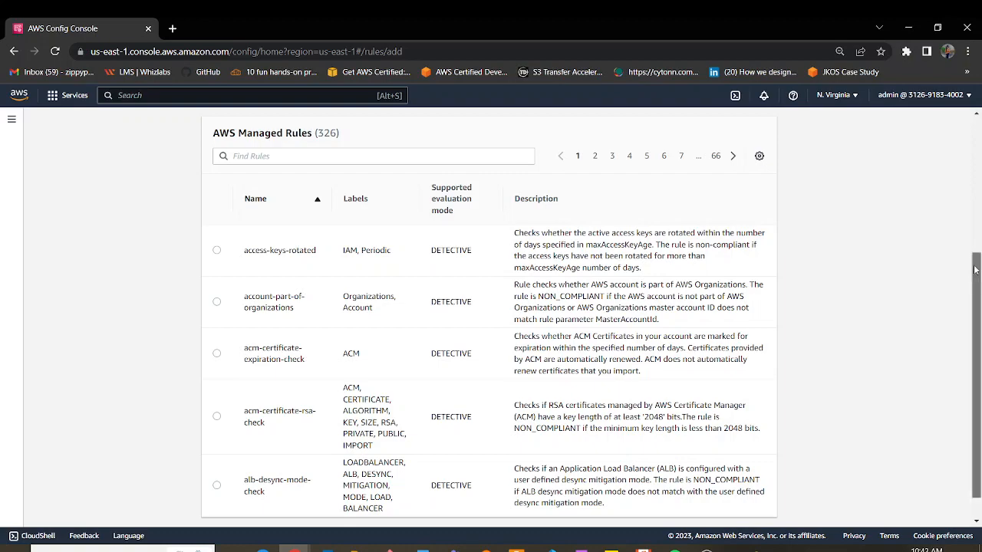
{"action": "left_click_drag", "start_coordinate": [977, 278], "coordinate": [962, 215]}
Search the managed rules for "ec2" and select the desired-instance-type rule on the third result page.
{"action": "left_click", "coordinate": [267, 262]}
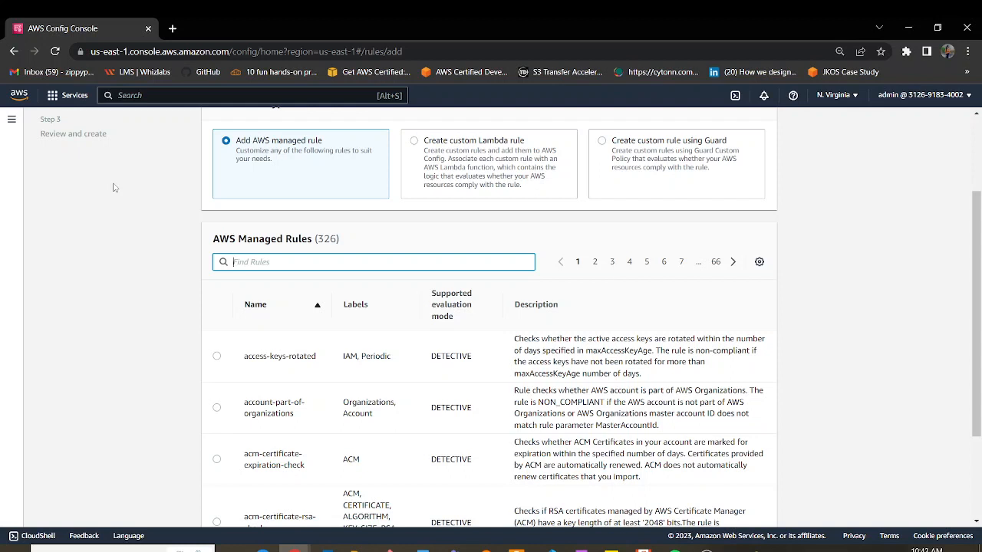
{"action": "type", "text": "ec2"}
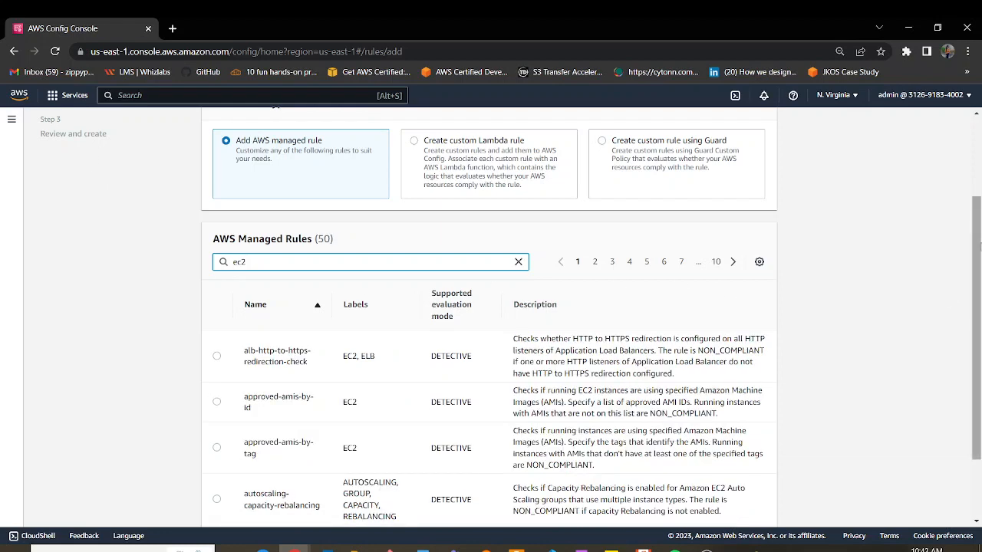
{"action": "left_click_drag", "start_coordinate": [973, 224], "coordinate": [972, 281]}
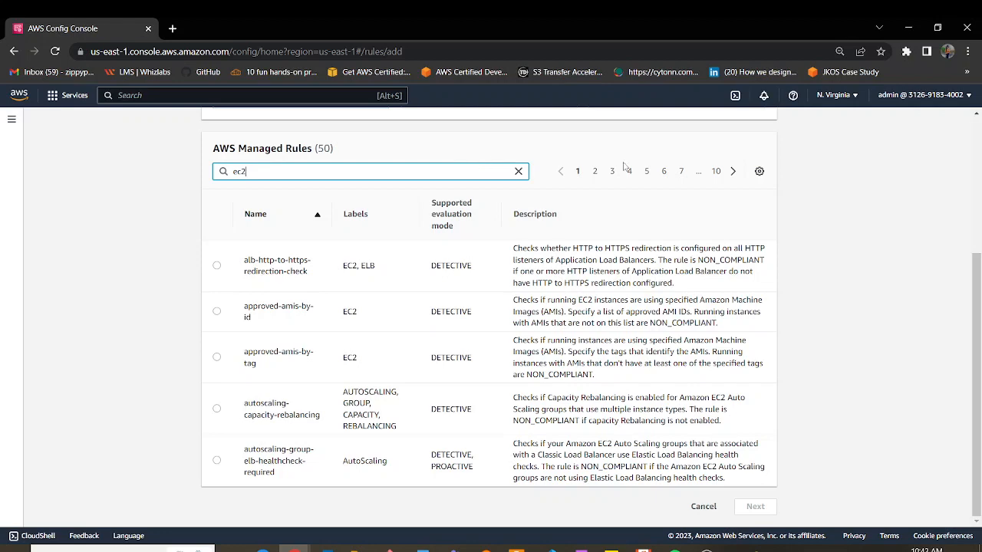
{"action": "left_click", "coordinate": [733, 172]}
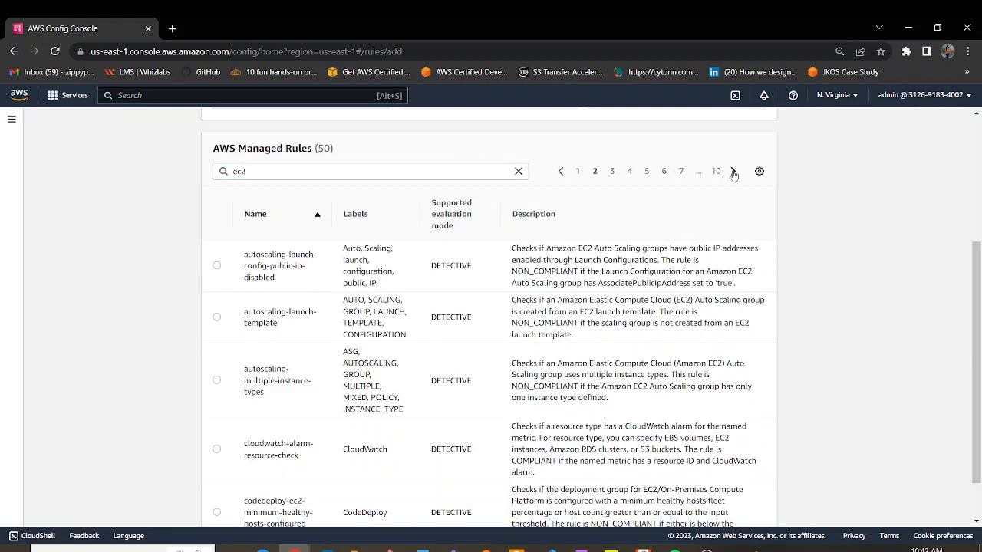
{"action": "scroll", "coordinate": [311, 424], "scroll_direction": "down", "scroll_amount": 1}
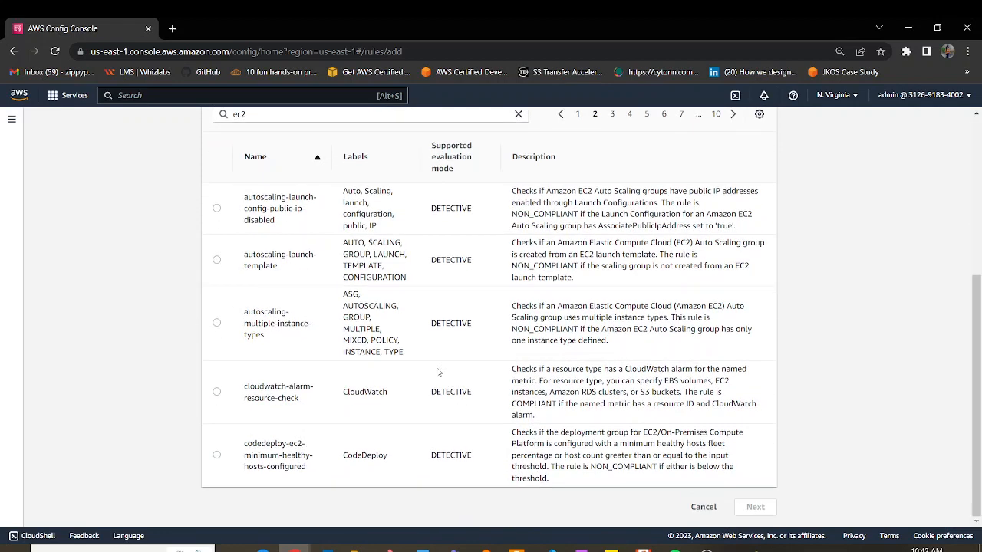
{"action": "left_click", "coordinate": [732, 115]}
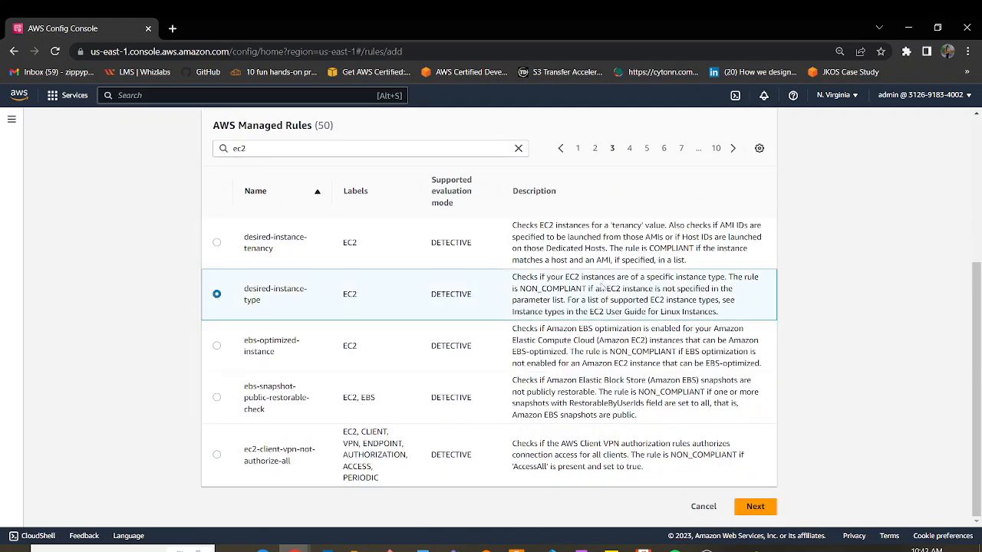
Read the desired-instance-type rule's description and proceed to configuring the rule.
{"action": "left_click_drag", "start_coordinate": [511, 278], "coordinate": [725, 279]}
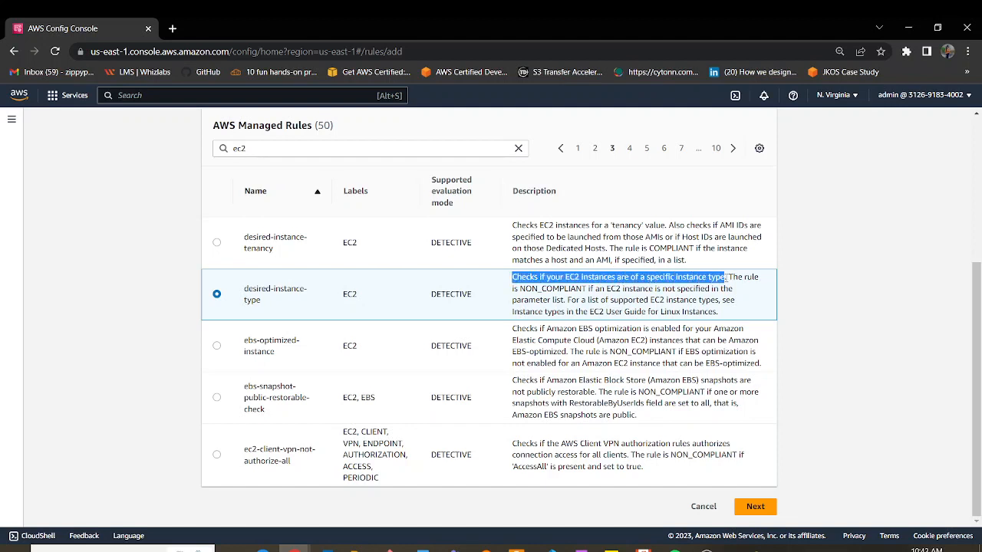
{"action": "left_click_drag", "start_coordinate": [520, 289], "coordinate": [698, 290]}
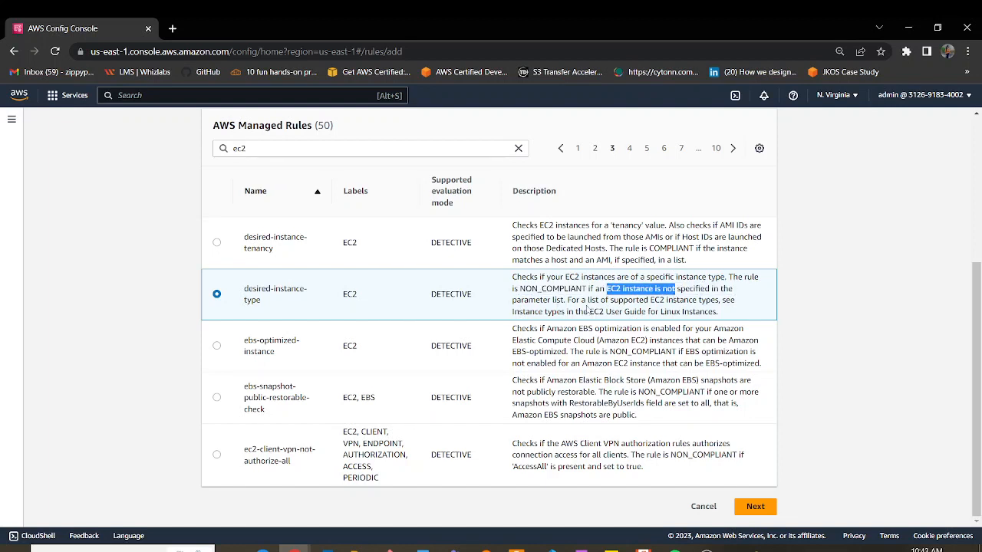
{"action": "left_click_drag", "start_coordinate": [513, 300], "coordinate": [568, 301]}
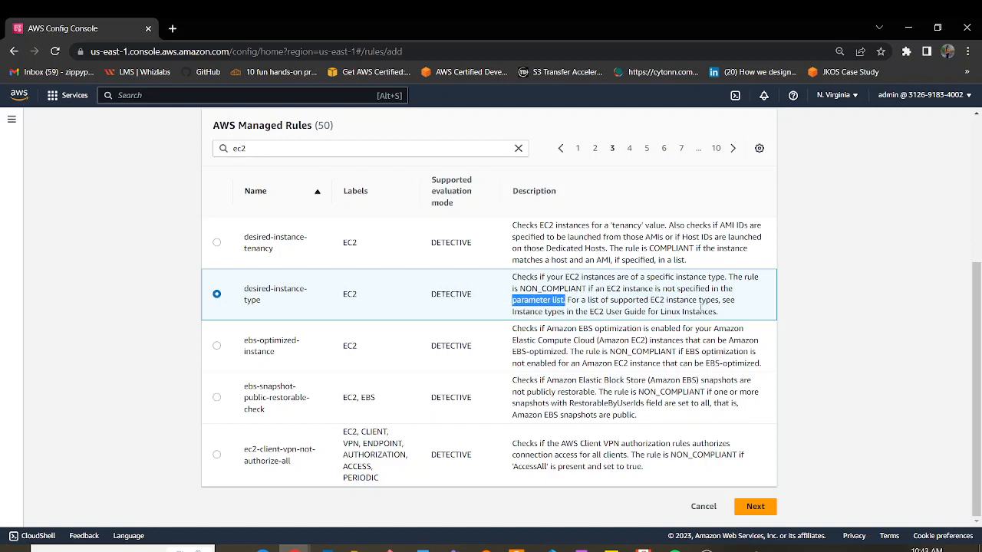
{"action": "left_click_drag", "start_coordinate": [581, 300], "coordinate": [719, 301]}
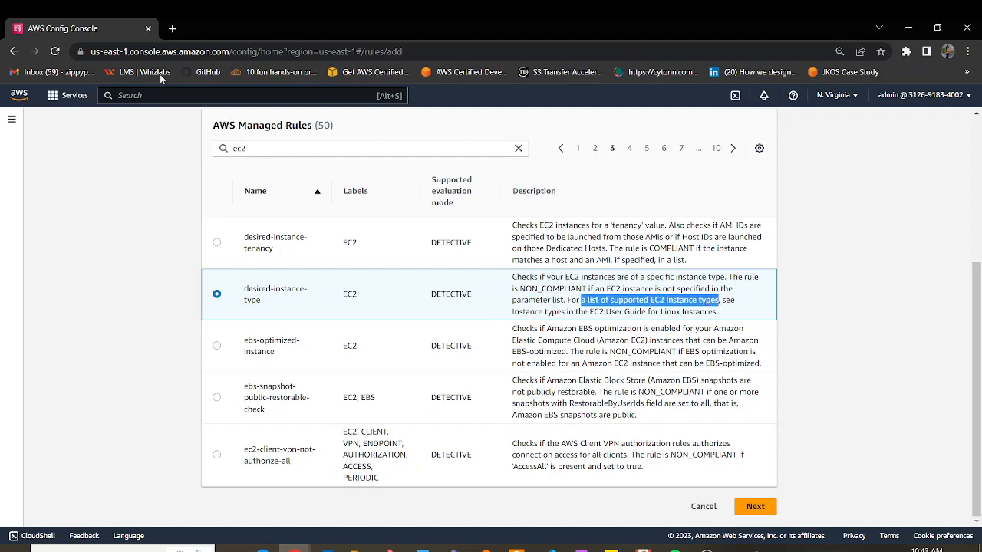
{"action": "left_click", "coordinate": [635, 312]}
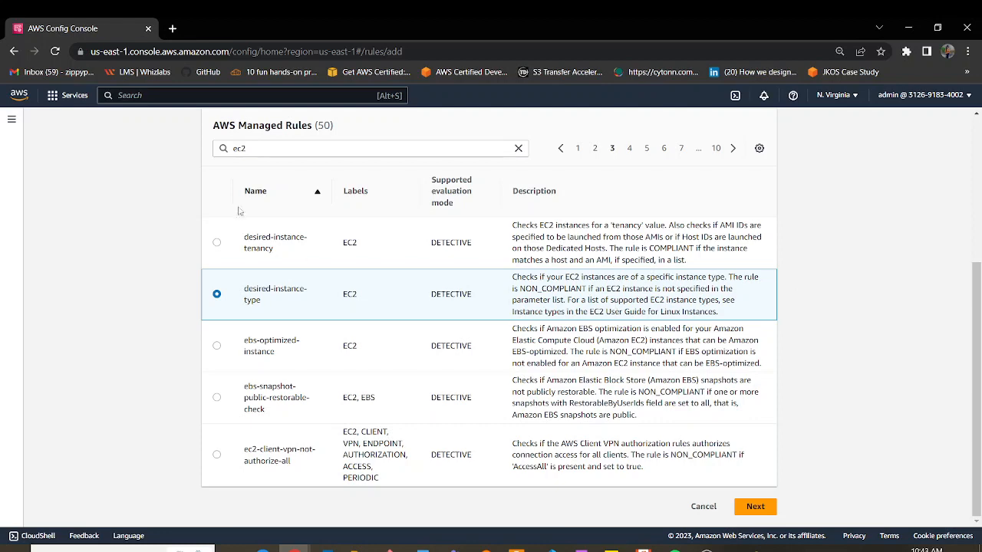
{"action": "left_click", "coordinate": [755, 507]}
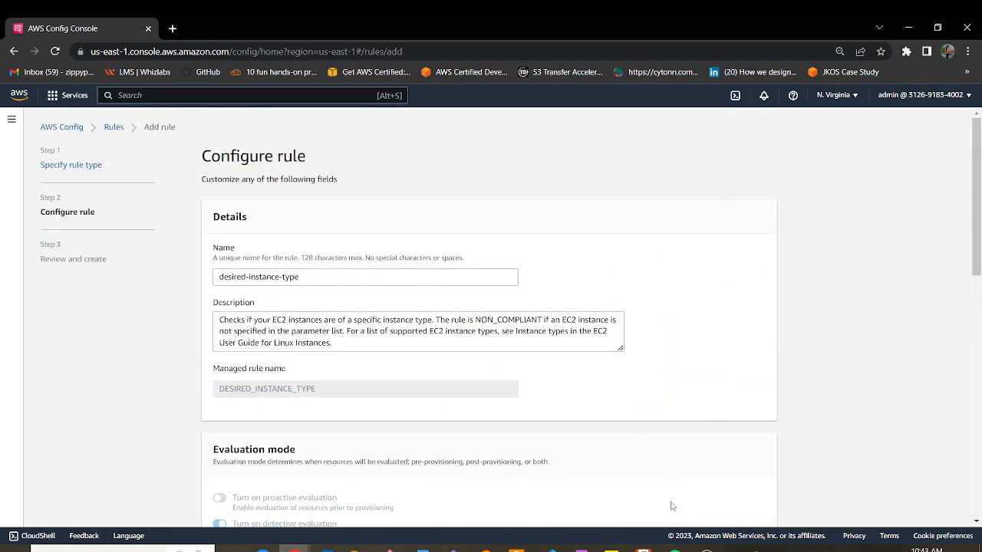
Examine the rule details on the configuration page, including the editable name and the fixed managed rule name.
{"action": "left_click_drag", "start_coordinate": [305, 276], "coordinate": [182, 280]}
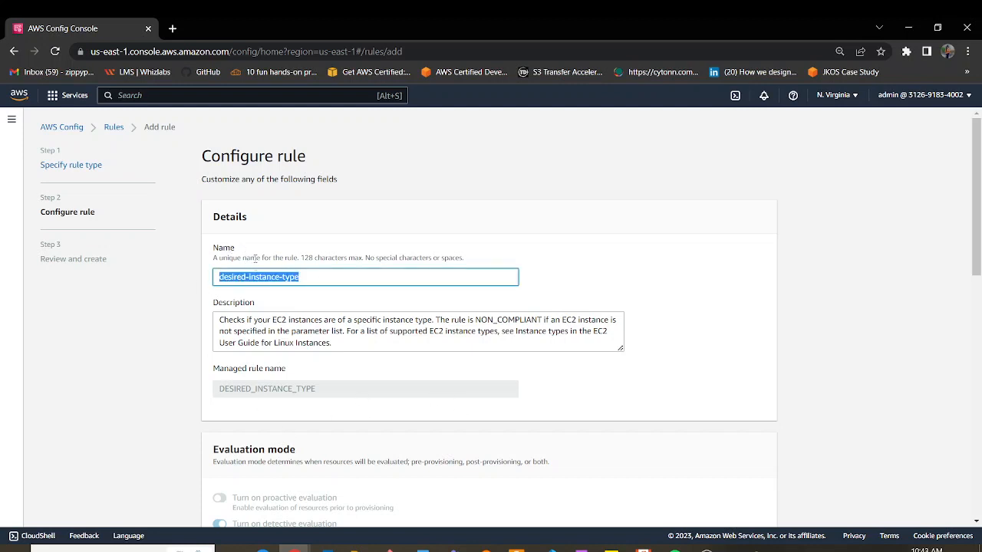
{"action": "left_click", "coordinate": [314, 396]}
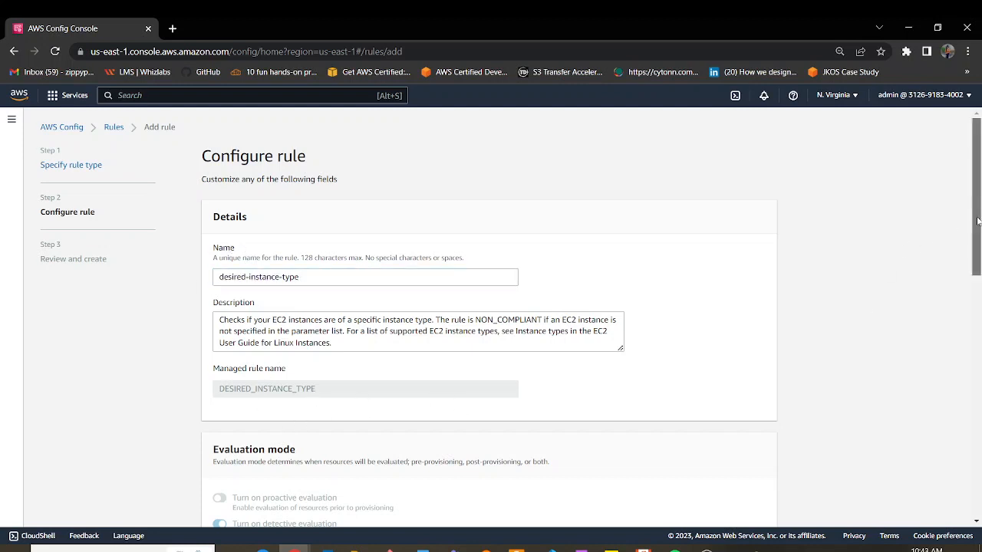
{"action": "left_click_drag", "start_coordinate": [978, 221], "coordinate": [977, 294]}
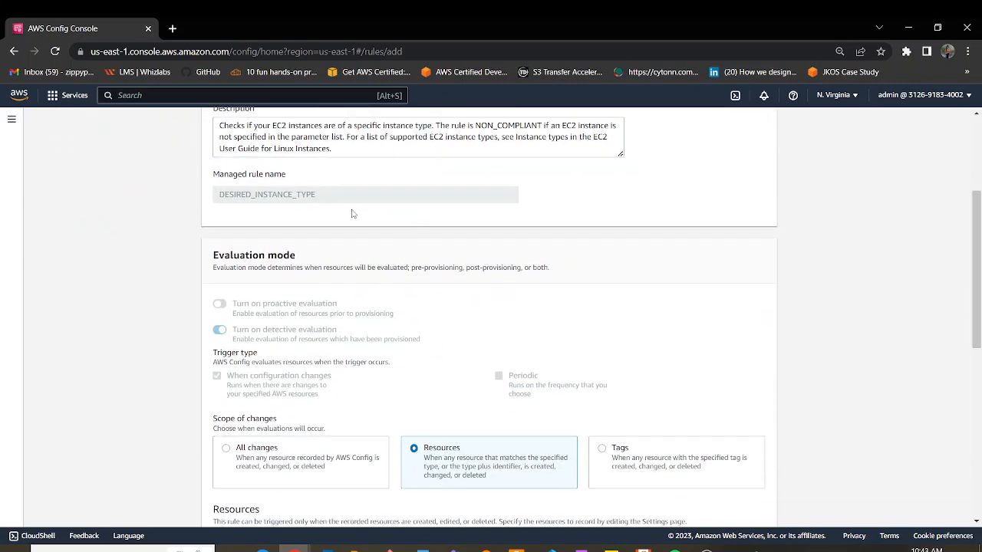
{"action": "double_click", "coordinate": [228, 199]}
{"action": "left_click", "coordinate": [320, 217]}
{"action": "left_click_drag", "start_coordinate": [323, 198], "coordinate": [147, 202]}
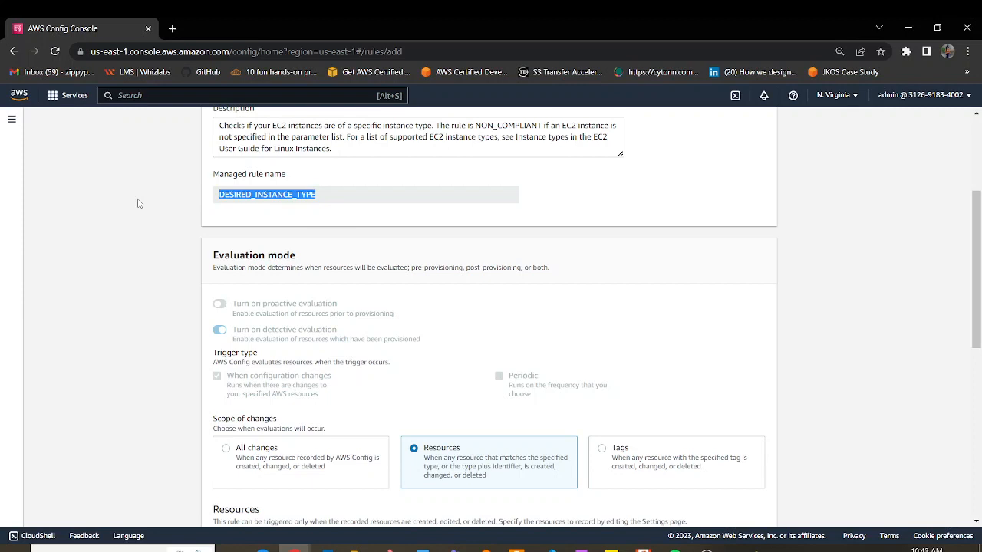
{"action": "left_click", "coordinate": [652, 196]}
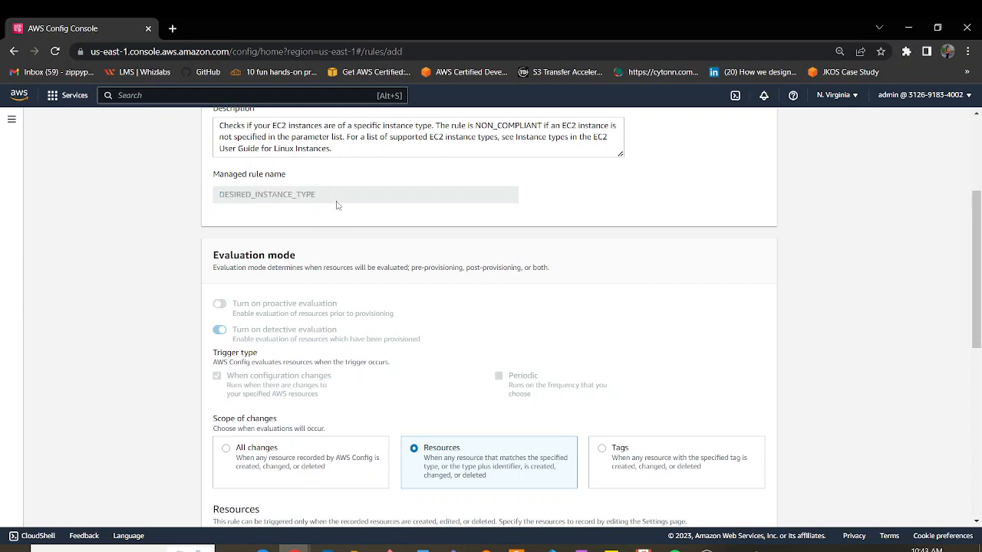
{"action": "left_click_drag", "start_coordinate": [337, 202], "coordinate": [115, 195]}
{"action": "left_click", "coordinate": [898, 275]}
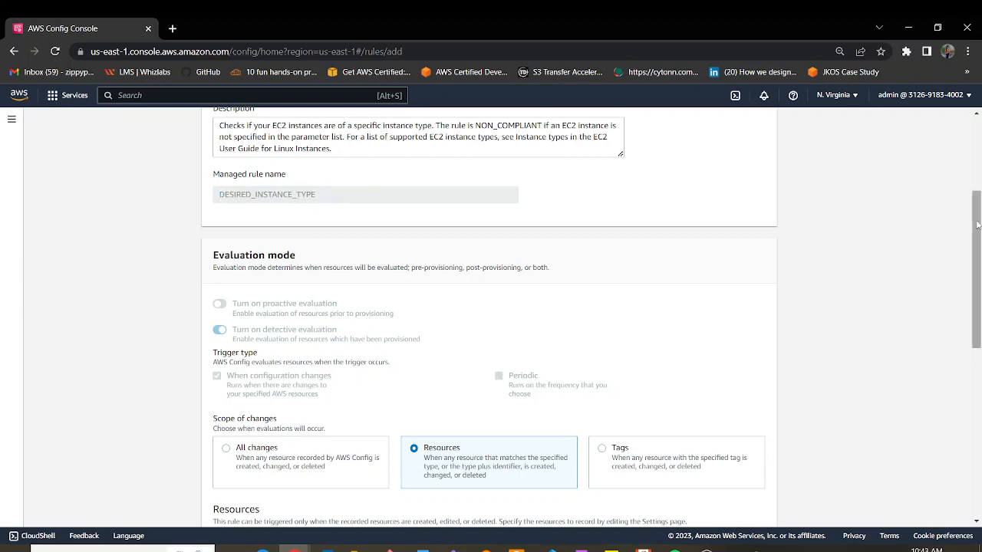
Scope the rule's resources to the AWS resources category with AWS EC2 Instance as the resource type.
{"action": "left_click_drag", "start_coordinate": [978, 227], "coordinate": [976, 251]}
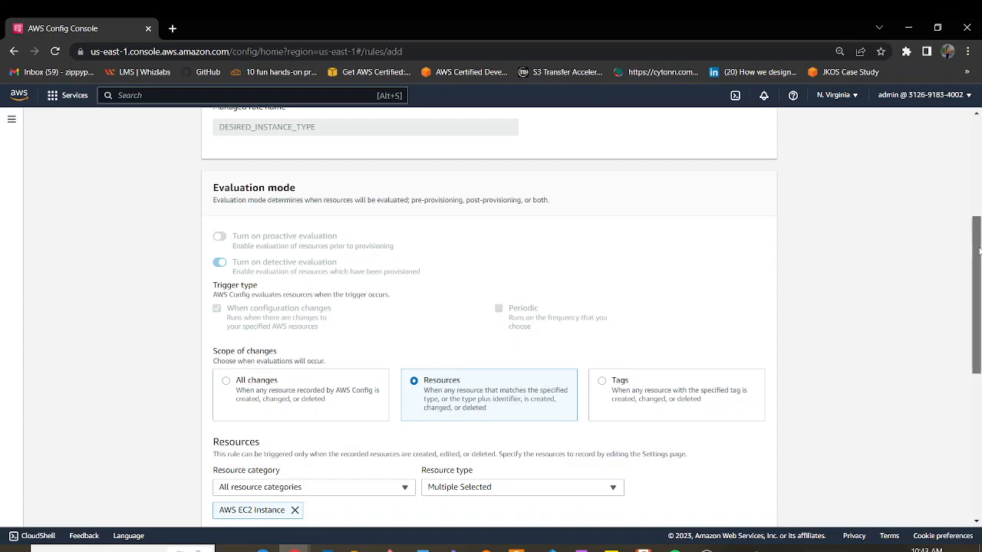
{"action": "left_click_drag", "start_coordinate": [979, 250], "coordinate": [972, 289]}
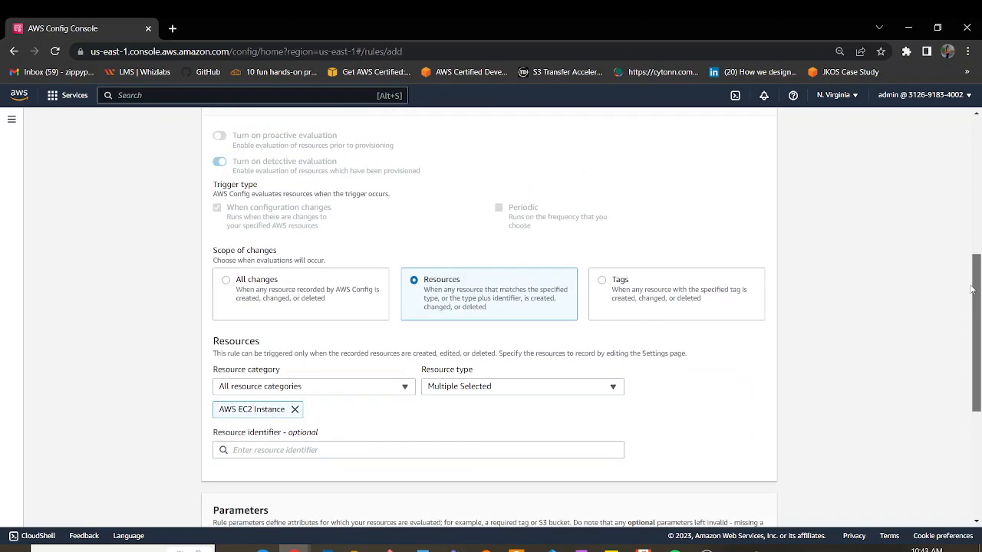
{"action": "left_click", "coordinate": [310, 386]}
{"action": "left_click", "coordinate": [261, 414]}
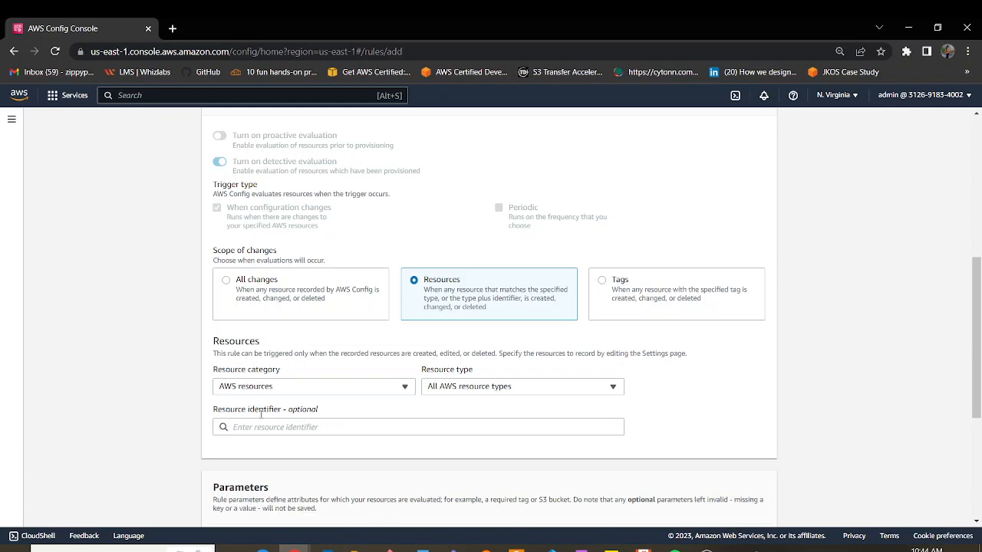
{"action": "left_click", "coordinate": [611, 388]}
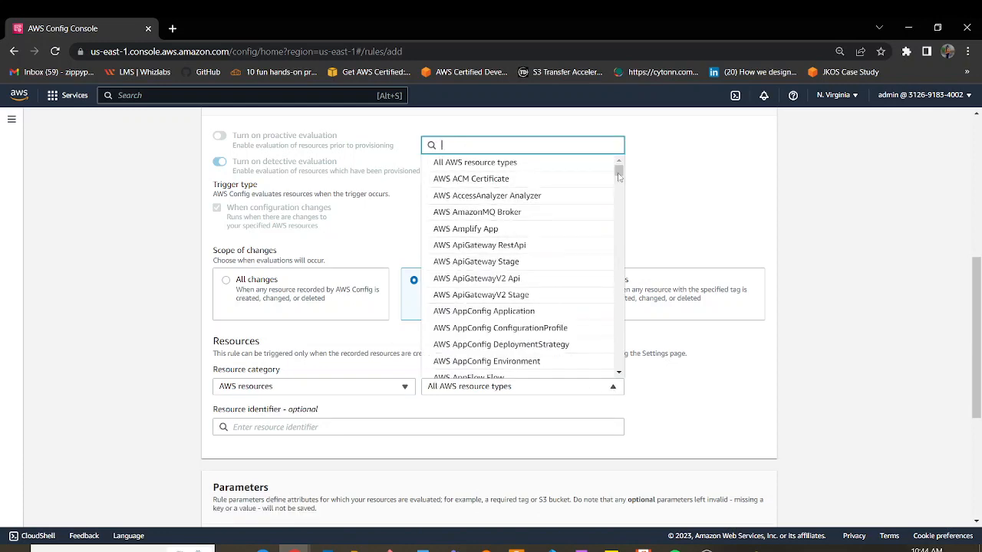
{"action": "left_click_drag", "start_coordinate": [620, 173], "coordinate": [621, 196]}
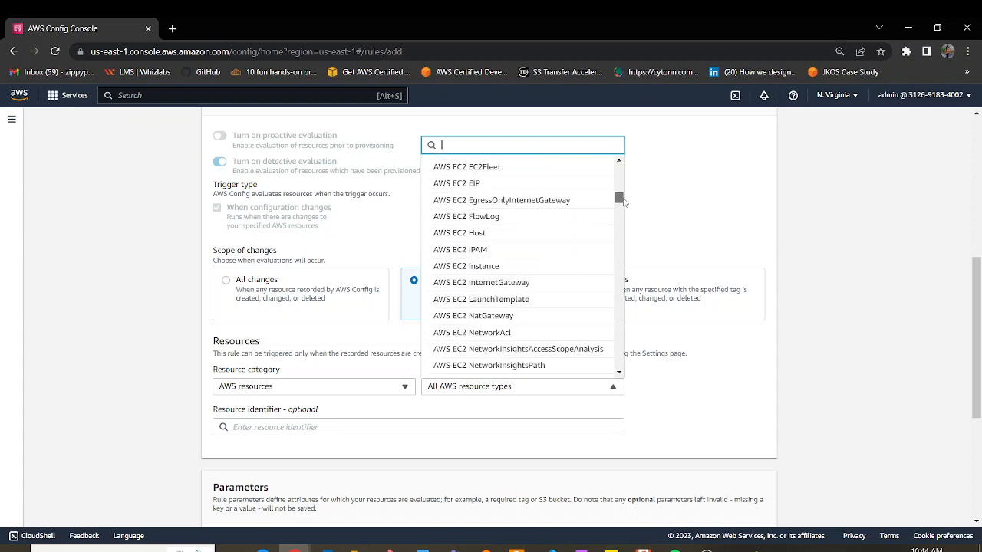
{"action": "left_click", "coordinate": [467, 265]}
{"action": "left_click", "coordinate": [712, 420]}
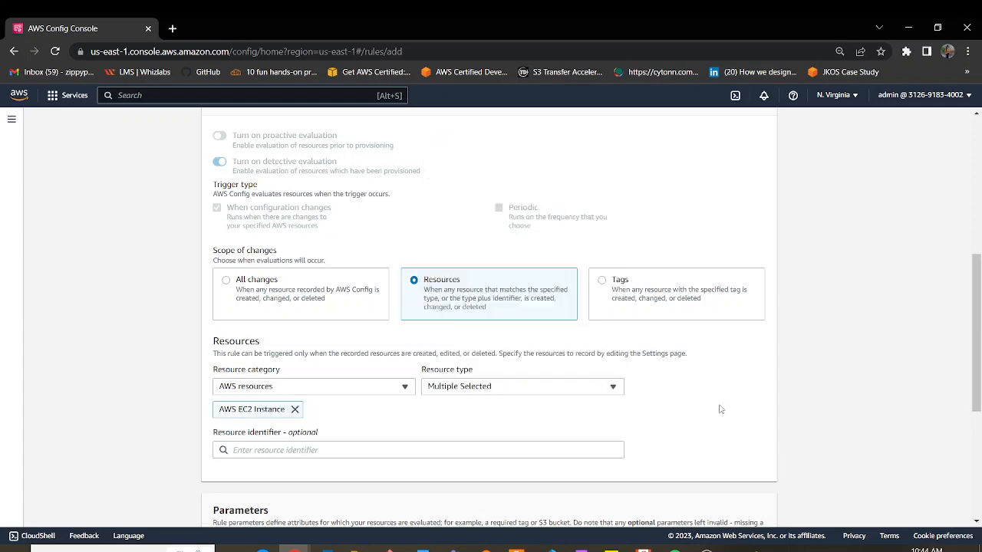
{"action": "left_click_drag", "start_coordinate": [977, 279], "coordinate": [978, 371]}
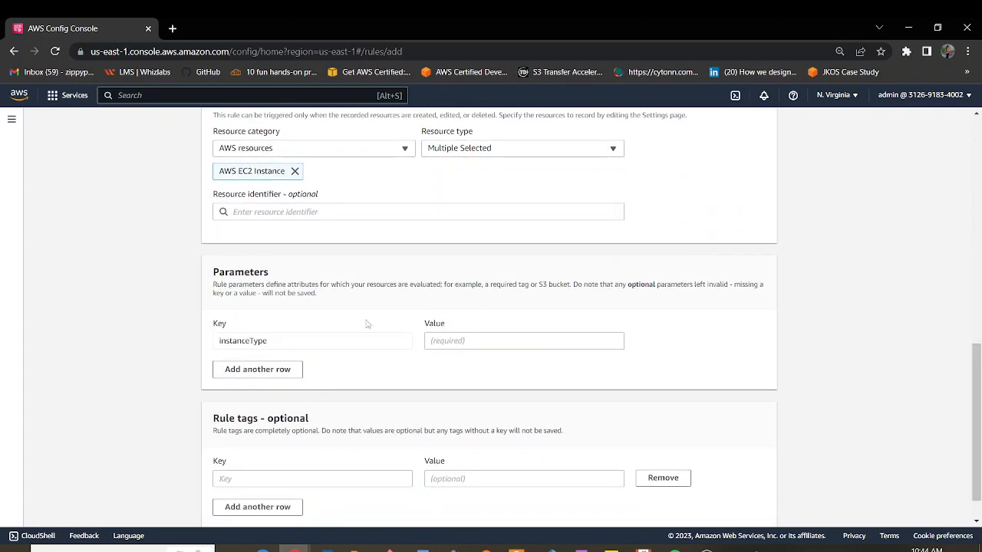
Set the rule's instanceType parameter to the comma-separated list "*.nano, *.small, *.medium".
{"action": "scroll", "coordinate": [284, 376], "scroll_direction": "down", "scroll_amount": 1}
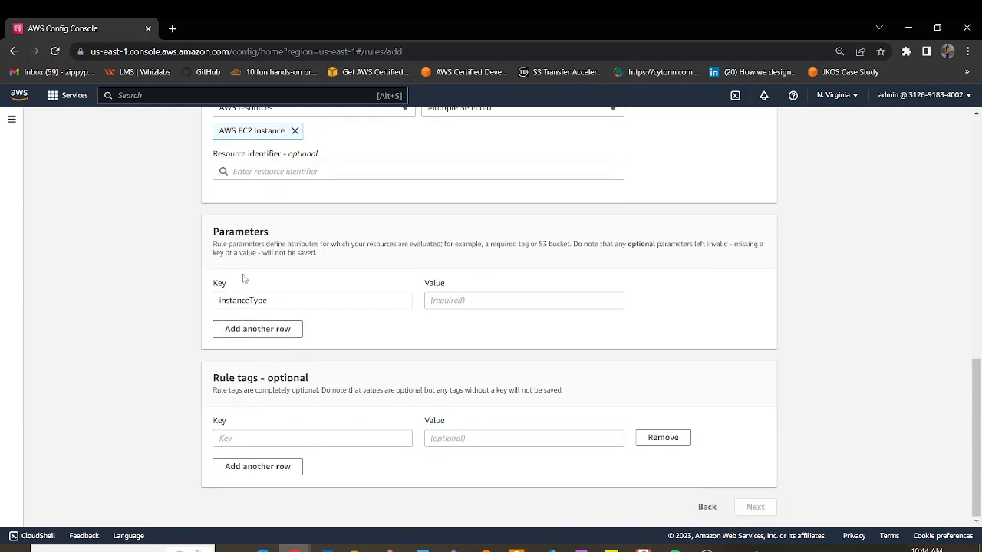
{"action": "double_click", "coordinate": [274, 303]}
{"action": "left_click", "coordinate": [447, 300]}
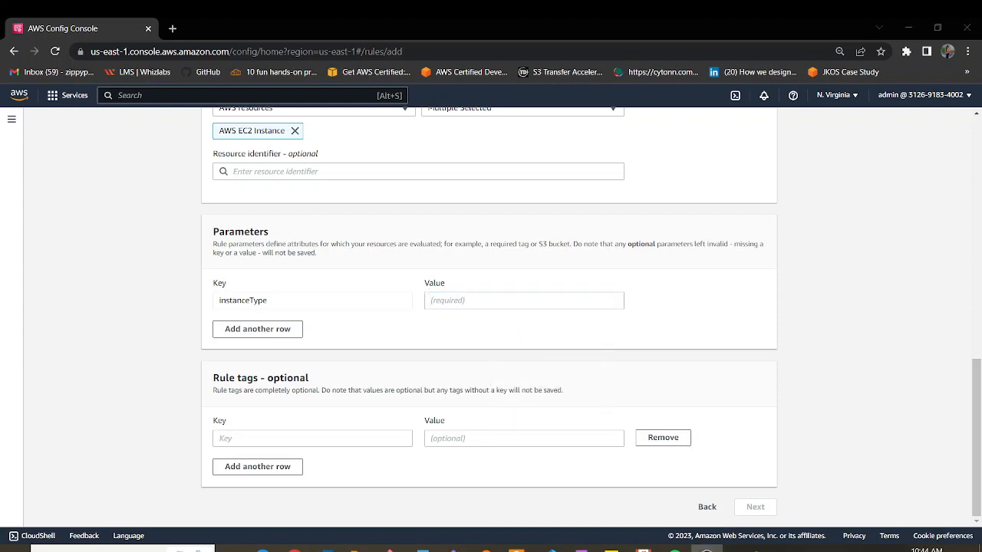
{"action": "left_click", "coordinate": [432, 300]}
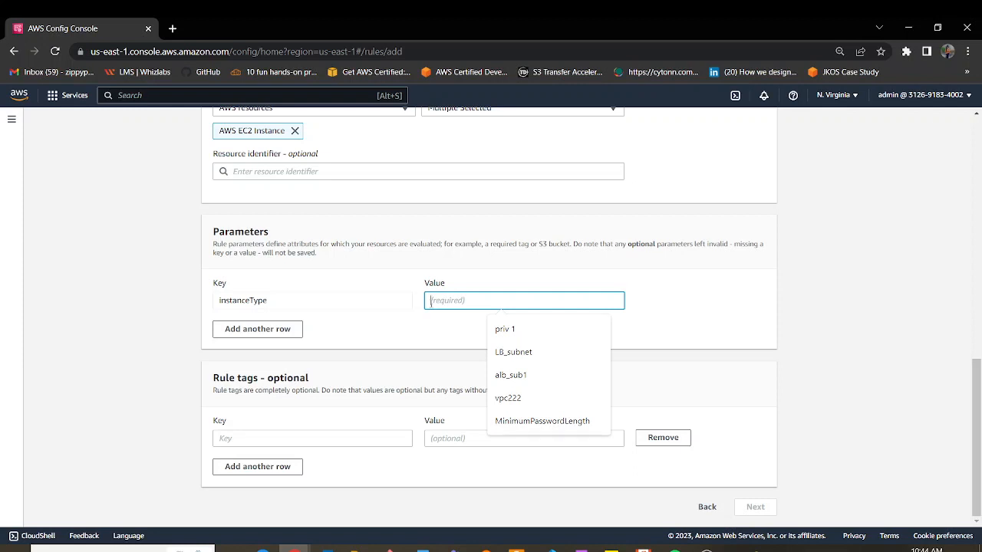
{"action": "left_click_drag", "start_coordinate": [423, 284], "coordinate": [453, 286]}
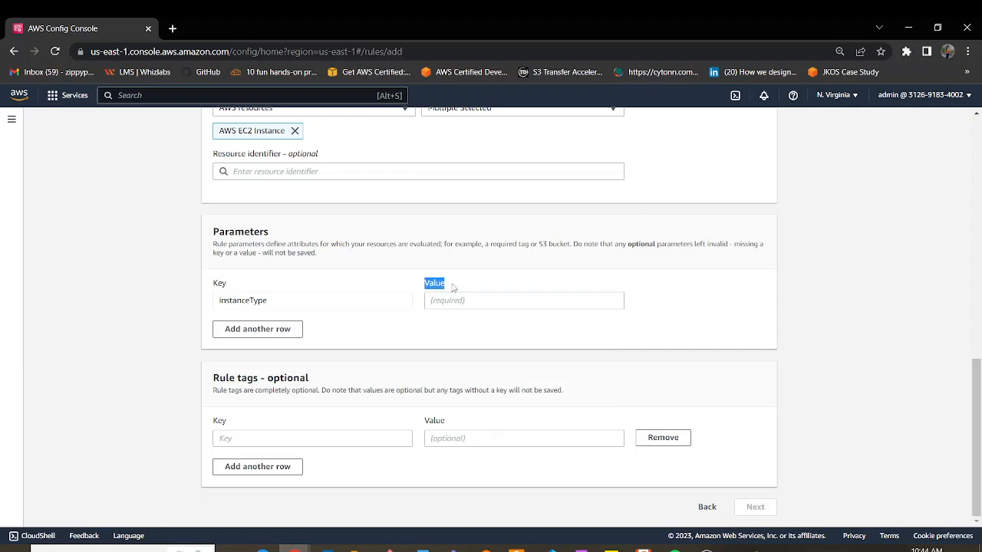
{"action": "left_click", "coordinate": [444, 302]}
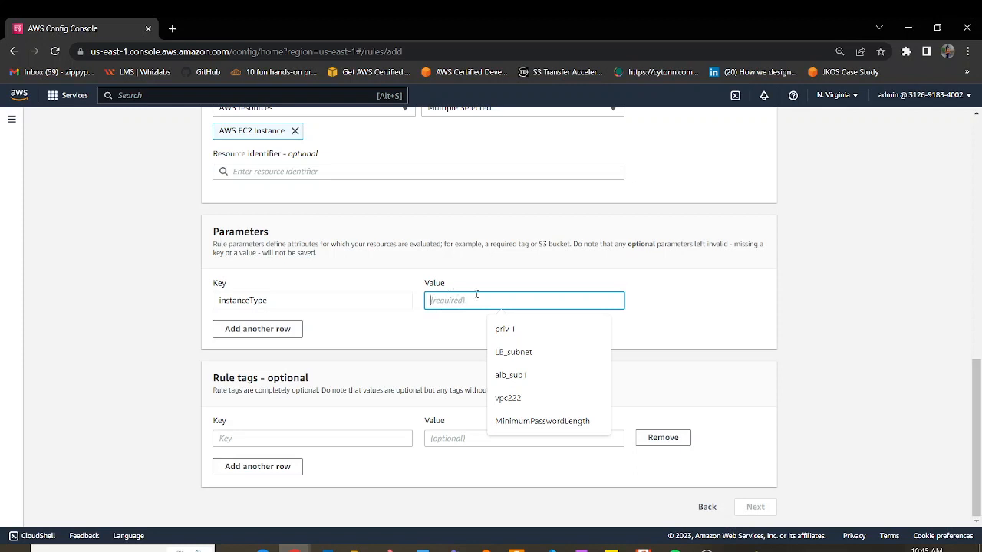
{"action": "left_click", "coordinate": [707, 550]}
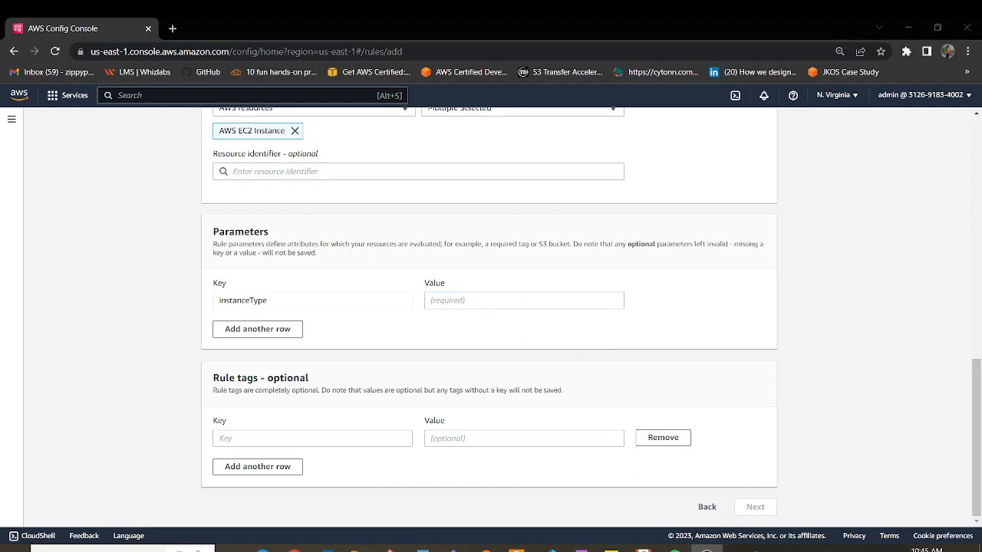
{"action": "left_click", "coordinate": [434, 301]}
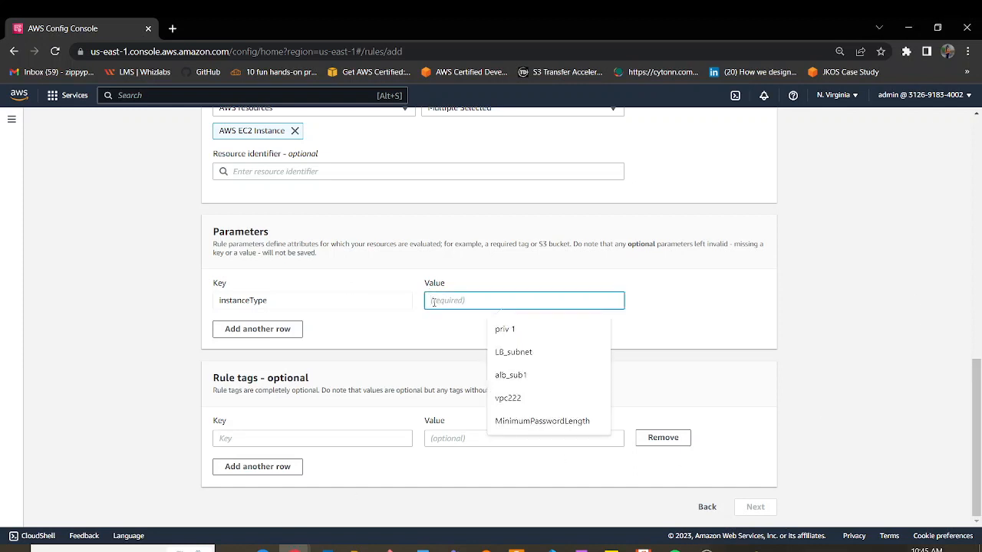
{"action": "type", "text": "*n"}
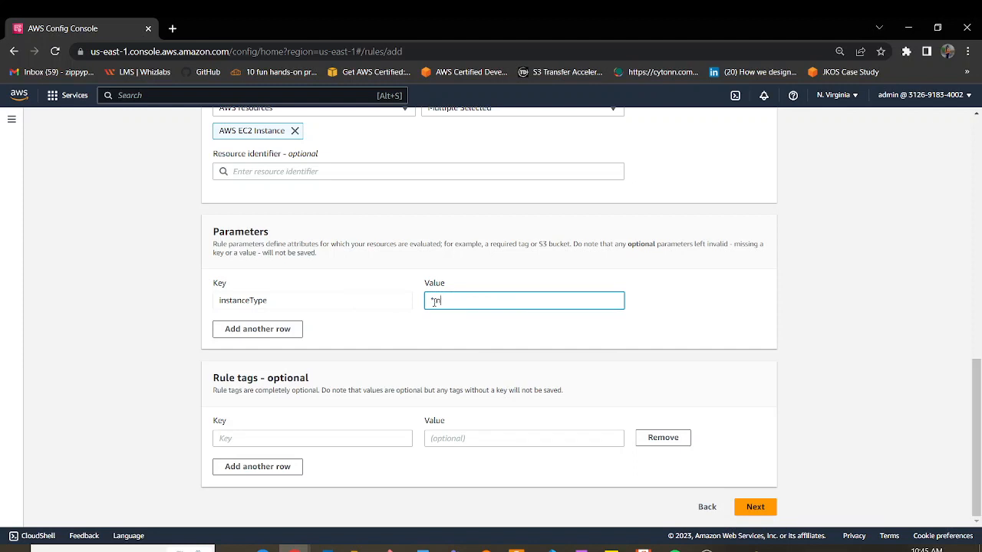
{"action": "type", "text": "ano"}
{"action": "type", "text": ", */"}
{"action": "type", "text": "small"}
{"action": "type", "text": ", *.medium"}
Proceed to the review of the desired-instance-type rule, check its settings and add the rule to the account.
{"action": "left_click", "coordinate": [751, 510]}
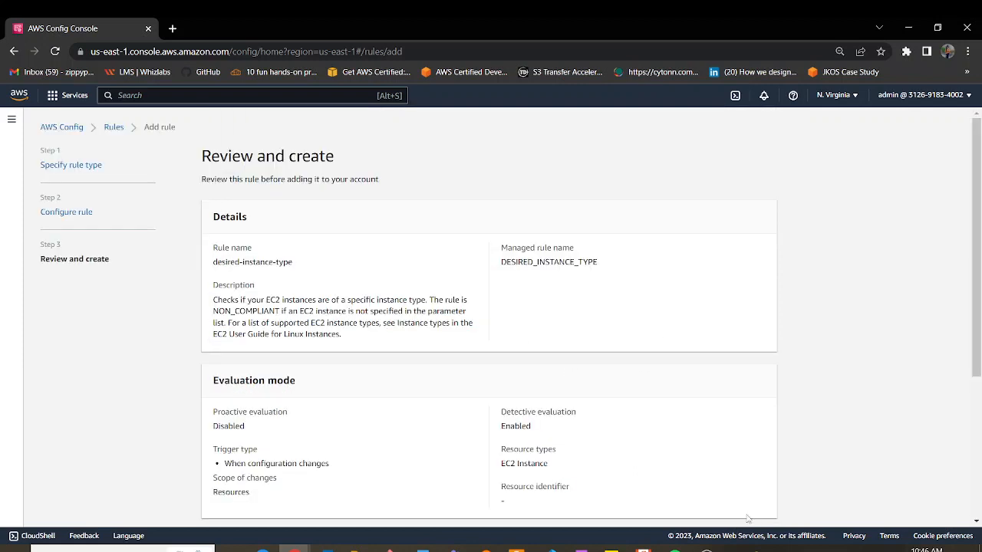
{"action": "scroll", "coordinate": [335, 359], "scroll_direction": "down", "scroll_amount": 3}
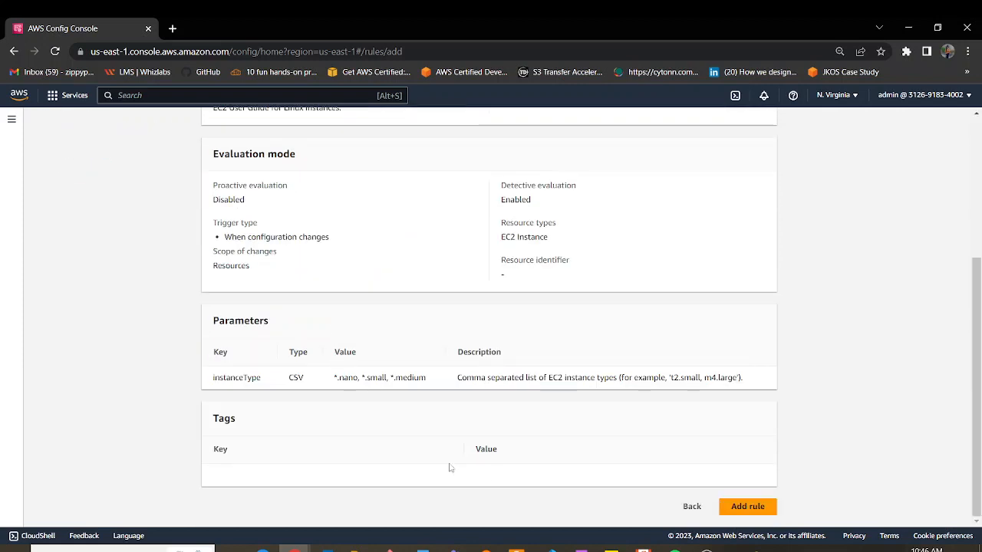
{"action": "left_click", "coordinate": [744, 508]}
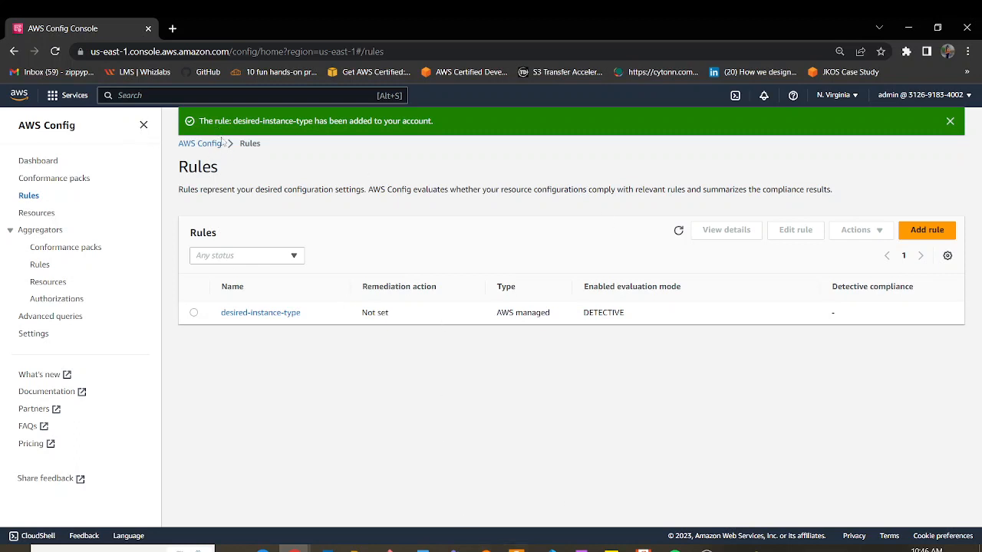
Check the remediation action column in the rules list and open the desired-instance-type rule's details.
{"action": "left_click_drag", "start_coordinate": [459, 289], "coordinate": [357, 300]}
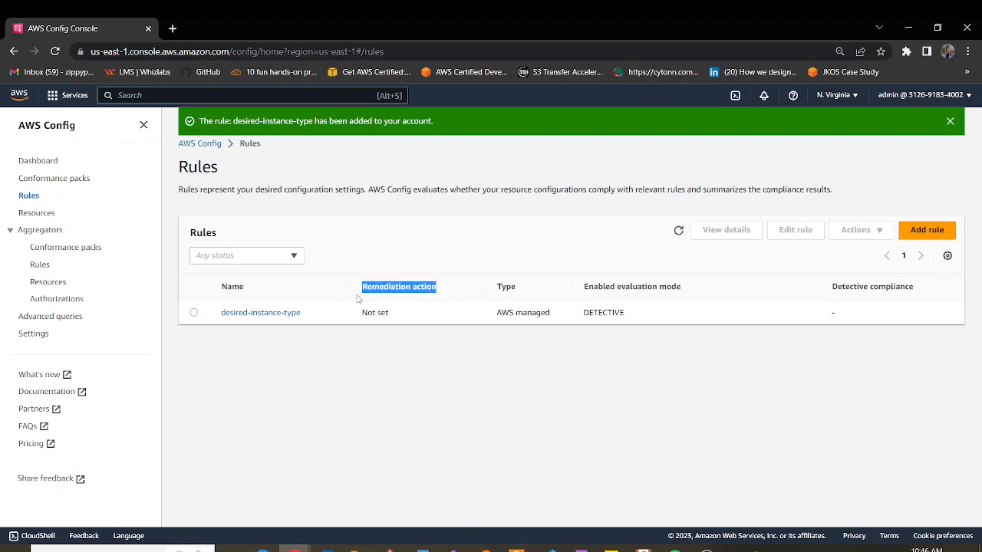
{"action": "left_click", "coordinate": [427, 296]}
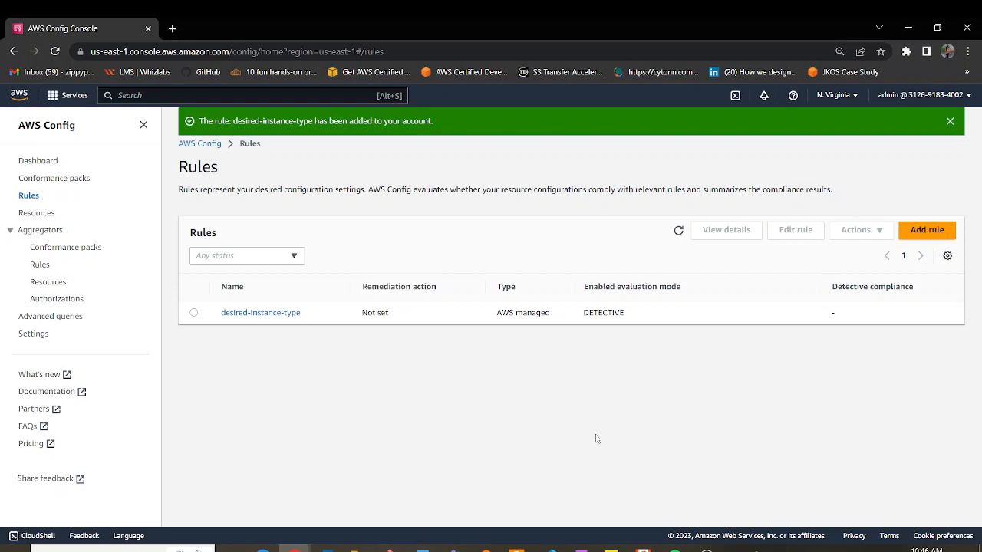
{"action": "left_click", "coordinate": [258, 320]}
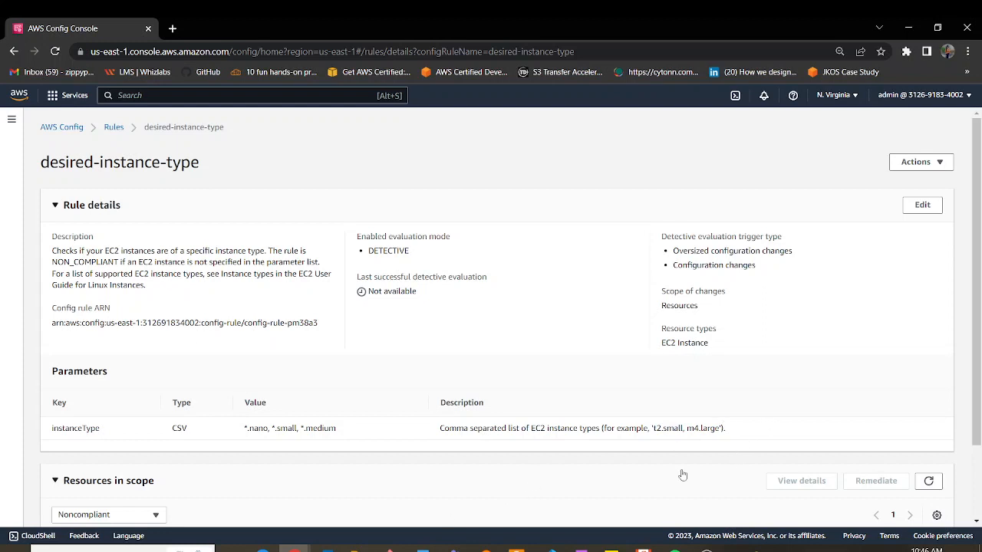
Examine the rule's last successful detective evaluation status in its details.
{"action": "left_click_drag", "start_coordinate": [427, 261], "coordinate": [335, 289]}
{"action": "left_click_drag", "start_coordinate": [443, 298], "coordinate": [361, 292]}
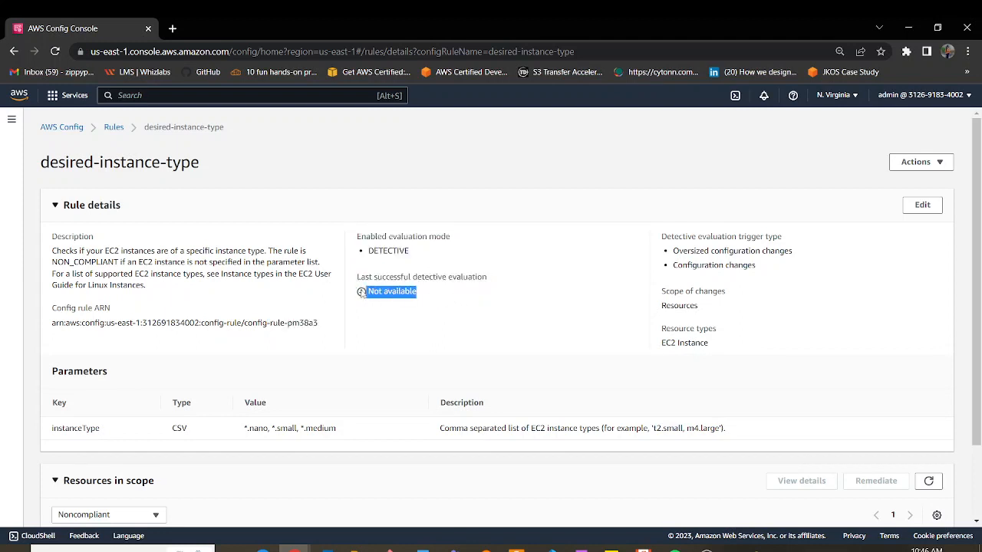
{"action": "left_click", "coordinate": [460, 305]}
{"action": "left_click_drag", "start_coordinate": [454, 297], "coordinate": [368, 298]}
{"action": "left_click", "coordinate": [370, 307]}
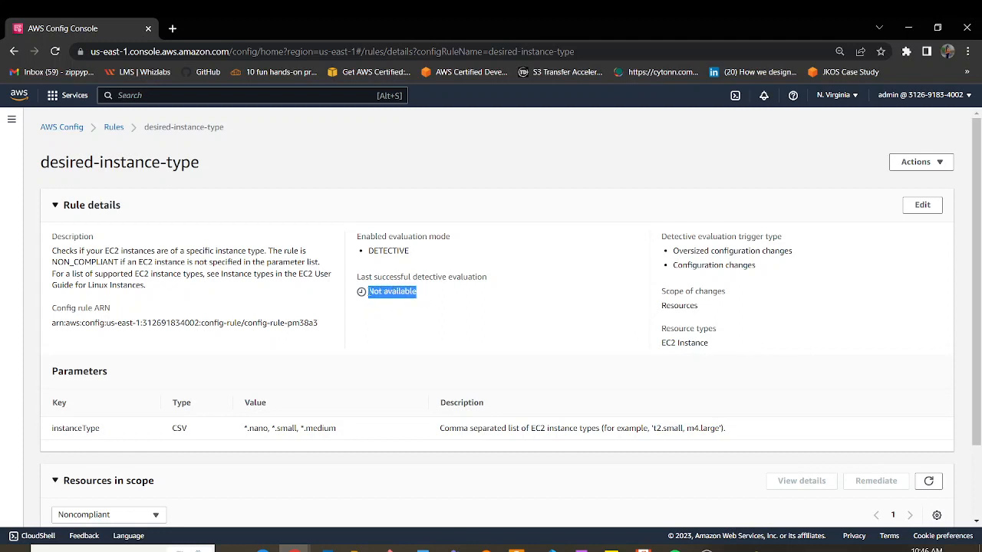
{"action": "left_click", "coordinate": [427, 331]}
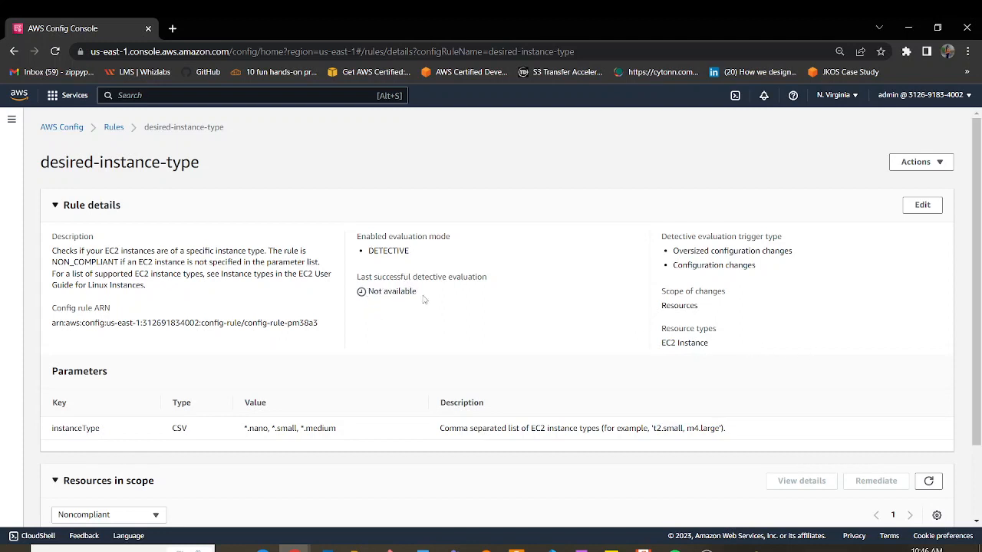
{"action": "left_click_drag", "start_coordinate": [427, 299], "coordinate": [362, 298]}
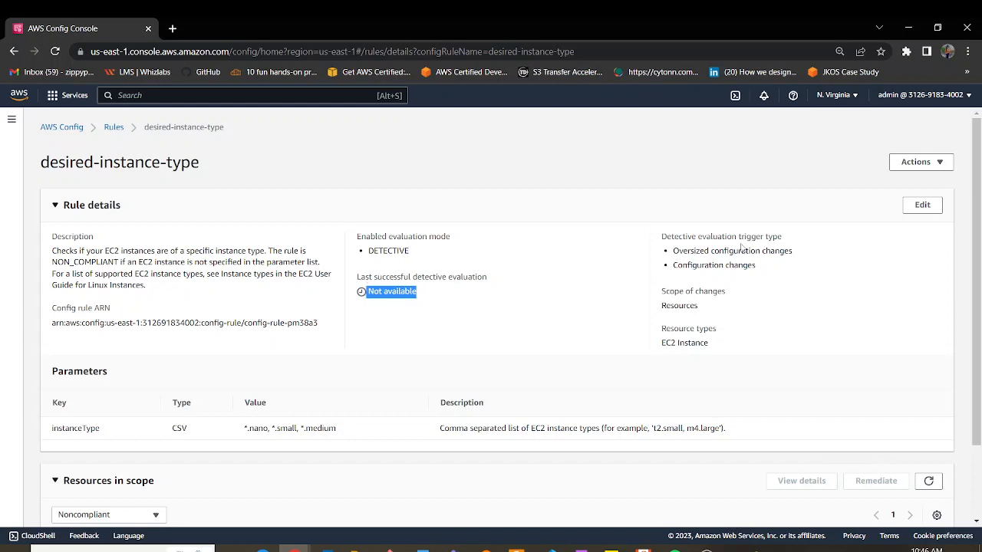
{"action": "left_click", "coordinate": [407, 317]}
{"action": "left_click_drag", "start_coordinate": [423, 297], "coordinate": [370, 300]}
{"action": "left_click", "coordinate": [485, 313]}
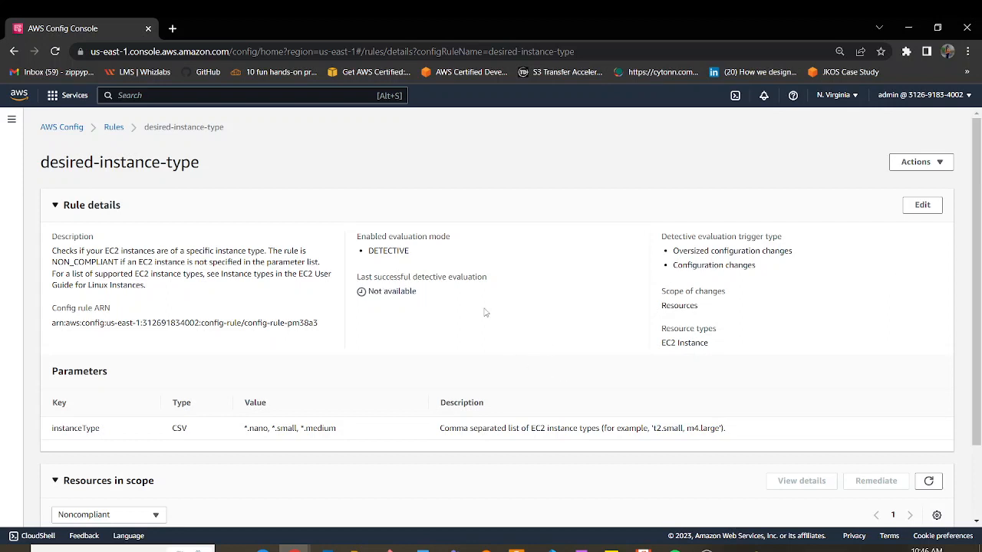
Examine the rule's resource types, scope of changes, detective evaluation triggers and resources in scope.
{"action": "left_click_drag", "start_coordinate": [716, 346], "coordinate": [646, 347]}
{"action": "left_click", "coordinate": [721, 343]}
{"action": "left_click_drag", "start_coordinate": [726, 312], "coordinate": [765, 247]}
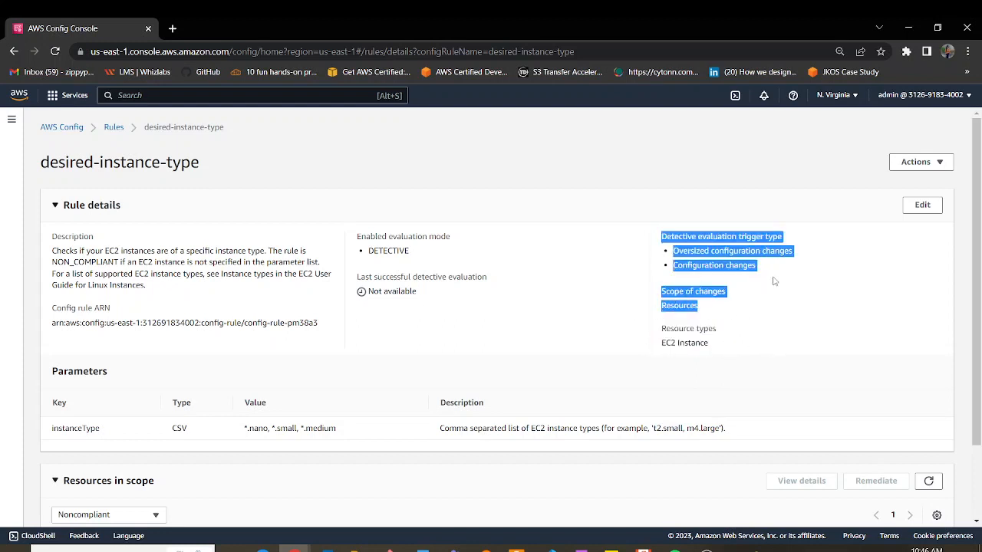
{"action": "scroll", "coordinate": [977, 353], "scroll_direction": "down", "scroll_amount": 2}
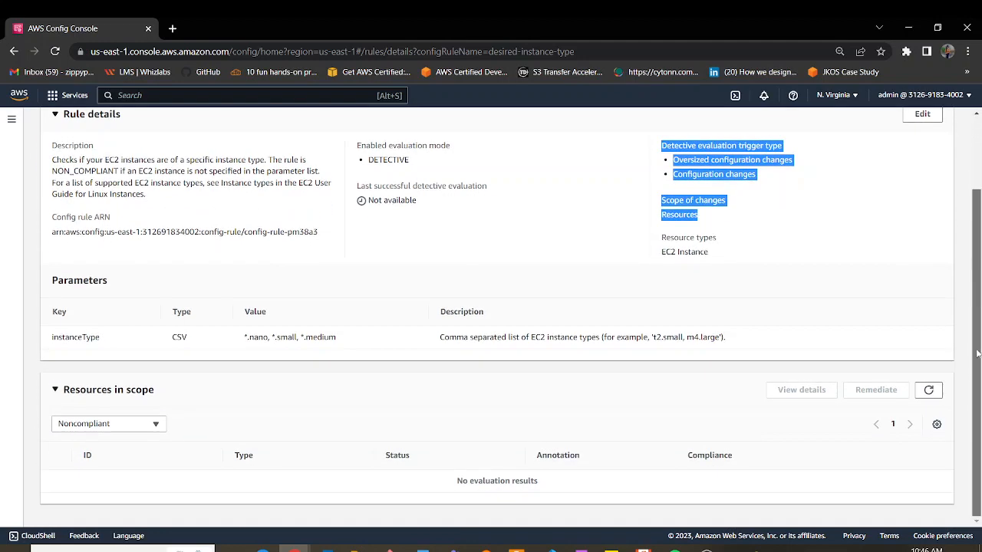
{"action": "scroll", "coordinate": [979, 253], "scroll_direction": "up", "scroll_amount": 2}
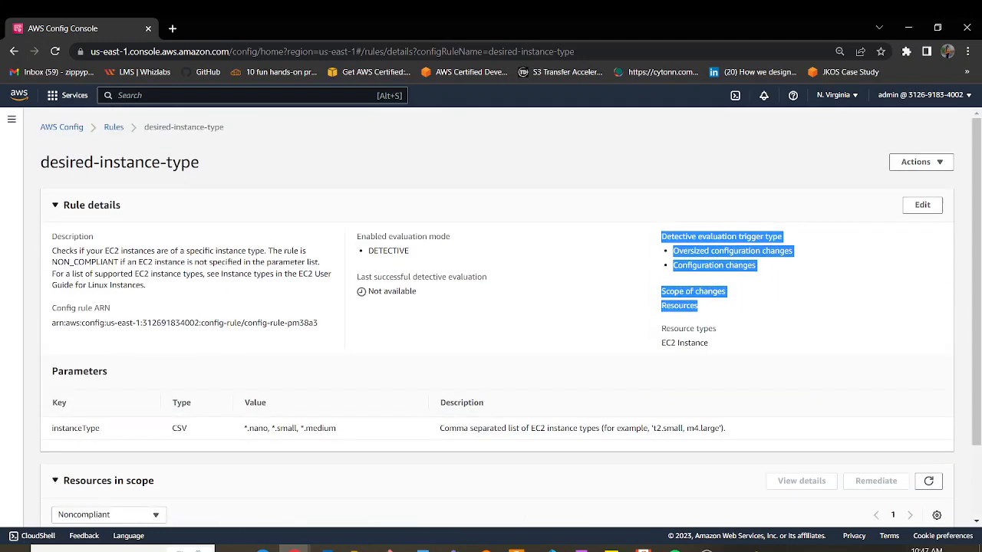
{"action": "left_click", "coordinate": [424, 143]}
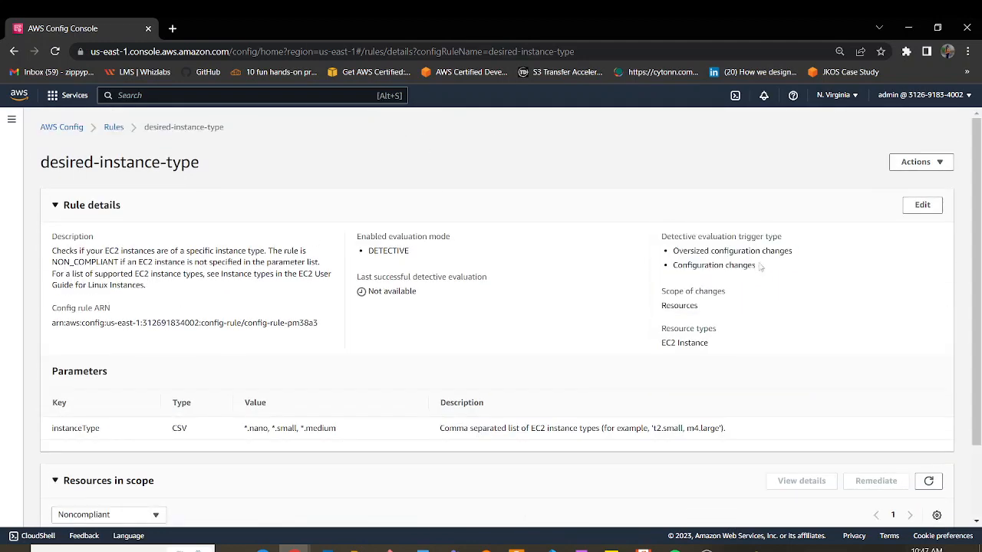
{"action": "scroll", "coordinate": [349, 370], "scroll_direction": "down", "scroll_amount": 2}
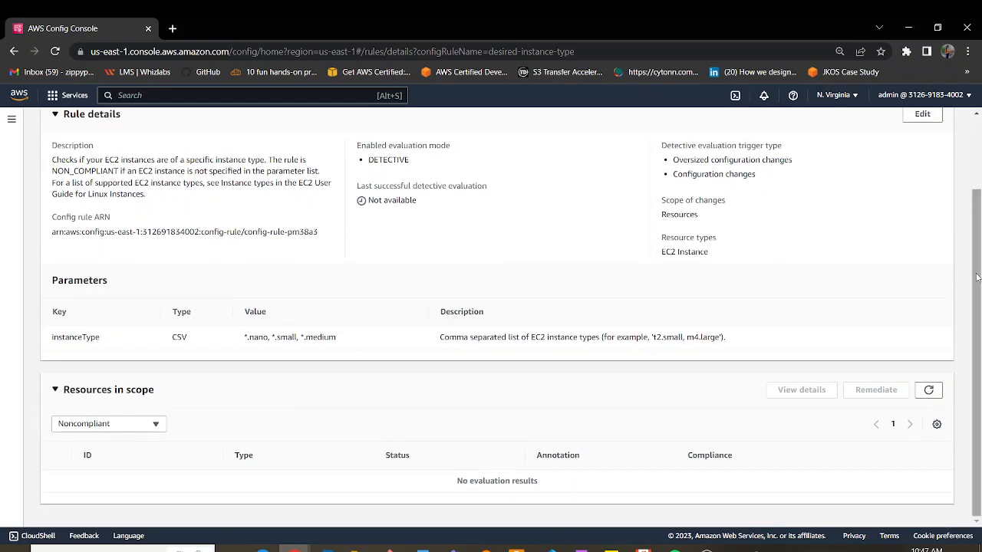
{"action": "scroll", "coordinate": [977, 277], "scroll_direction": "up", "scroll_amount": 2}
Open the rule's remediation management and choose AWS-TerminateEC2Instance as the remediation action.
{"action": "left_click", "coordinate": [918, 162]}
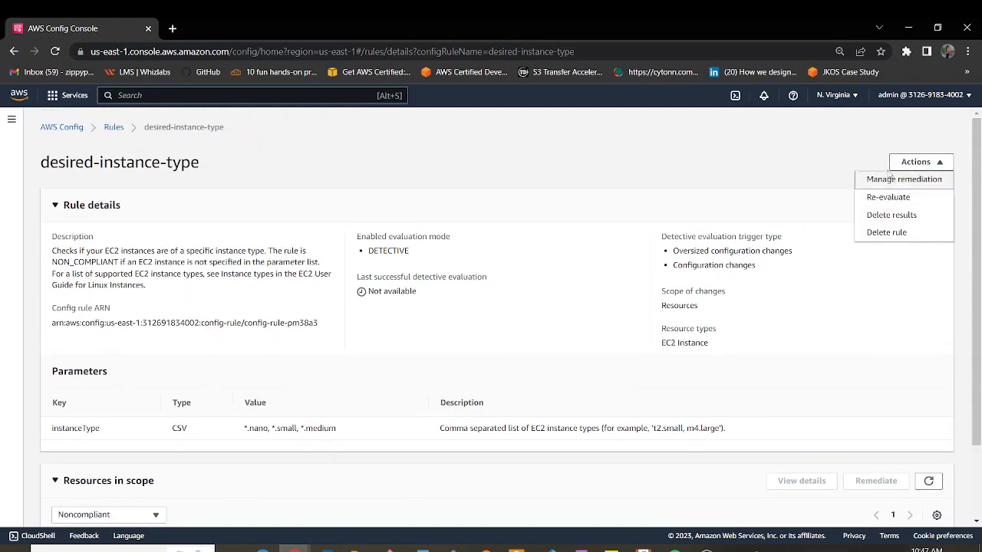
{"action": "left_click", "coordinate": [917, 162]}
{"action": "left_click", "coordinate": [917, 162]}
{"action": "left_click", "coordinate": [904, 180]}
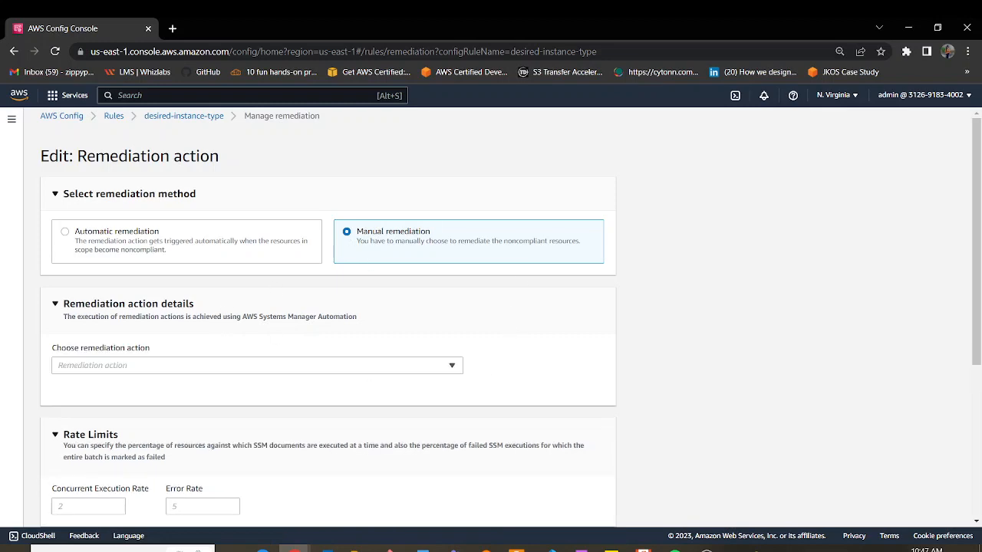
{"action": "mouse_move", "coordinate": [977, 187]}
{"action": "left_mouse_down"}
{"action": "mouse_move", "coordinate": [974, 395]}
{"action": "mouse_move", "coordinate": [973, 192]}
{"action": "left_mouse_up"}
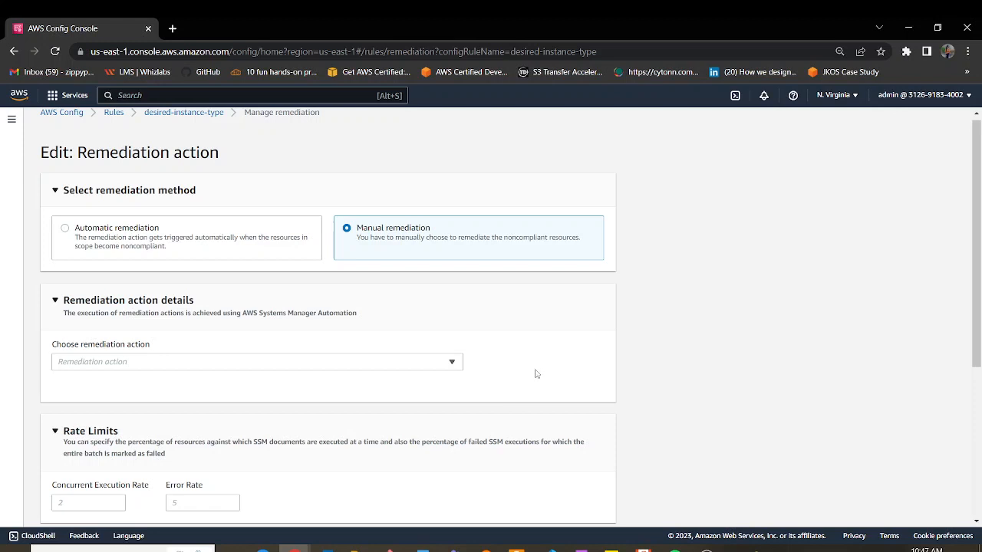
{"action": "left_click", "coordinate": [459, 364]}
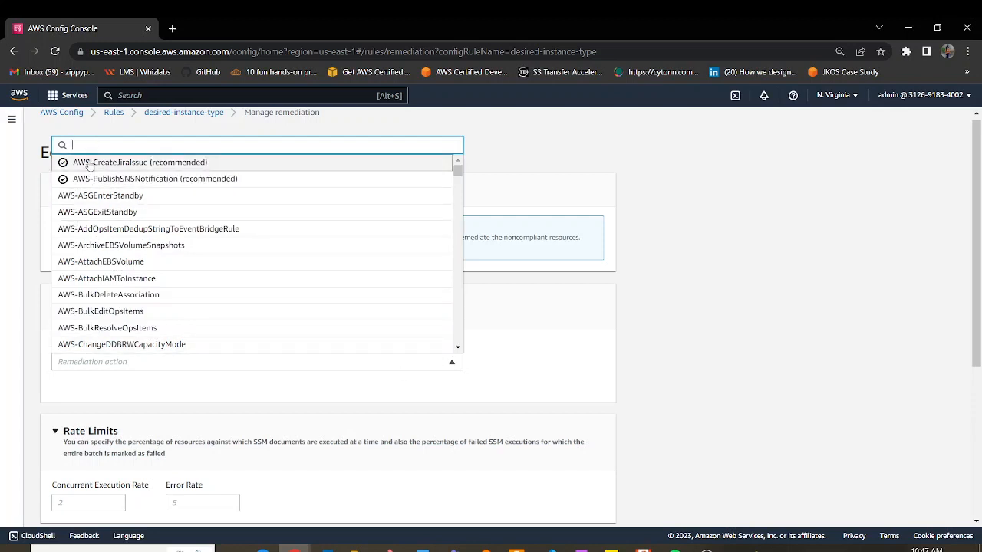
{"action": "type", "text": "termi"}
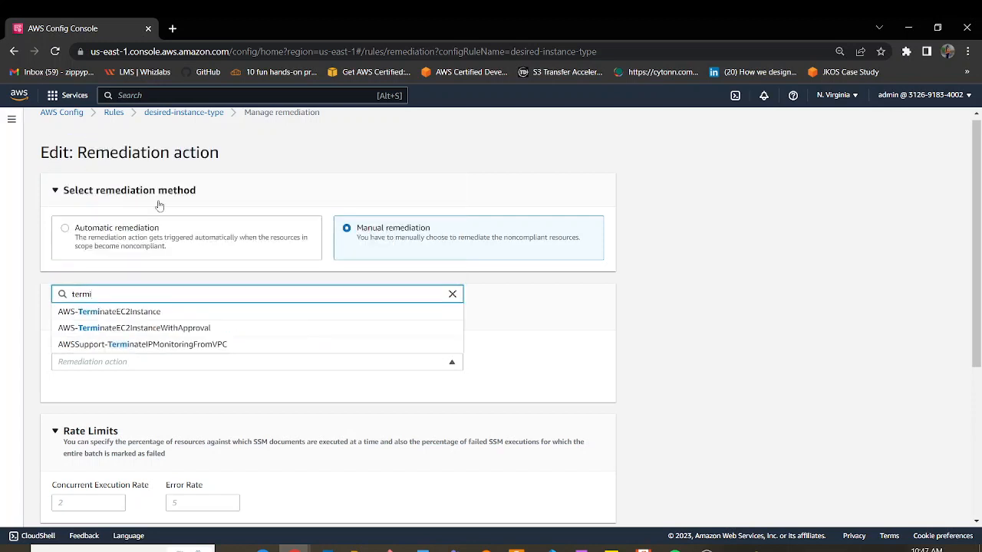
{"action": "left_click", "coordinate": [129, 311]}
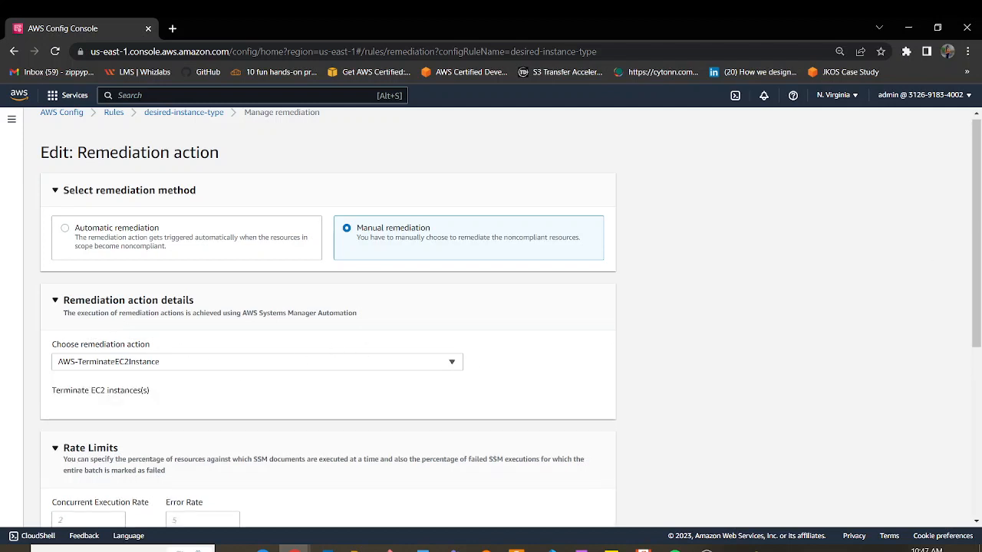
Set the remediation's resource ID parameter to InstanceId and save the remediation changes.
{"action": "scroll", "coordinate": [976, 230], "scroll_direction": "down", "scroll_amount": 2}
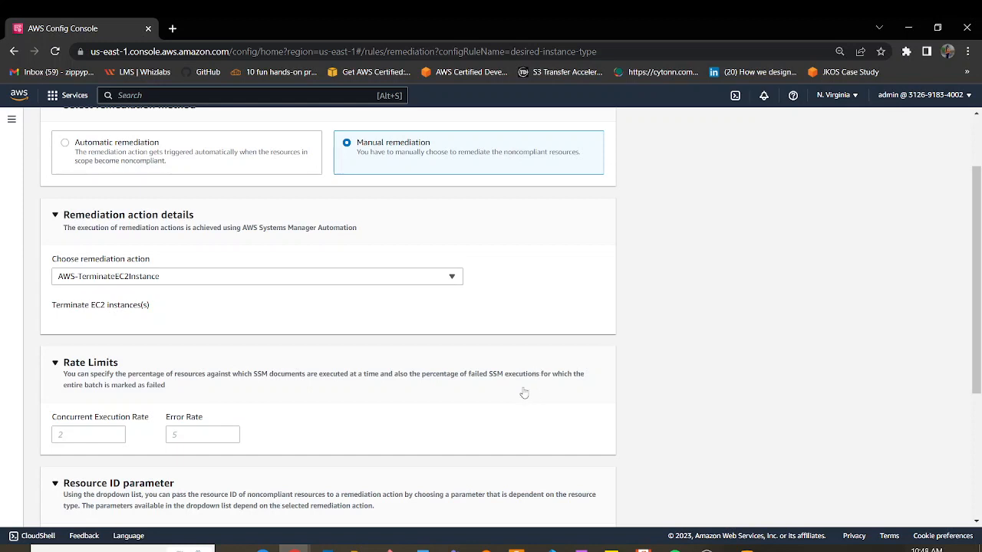
{"action": "scroll", "coordinate": [669, 351], "scroll_direction": "down", "scroll_amount": 3}
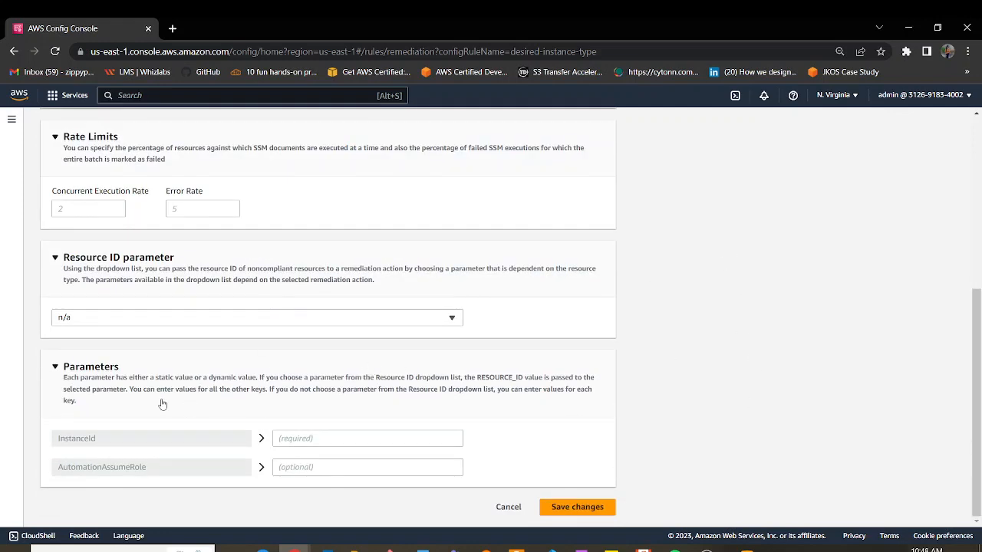
{"action": "left_click", "coordinate": [178, 320]}
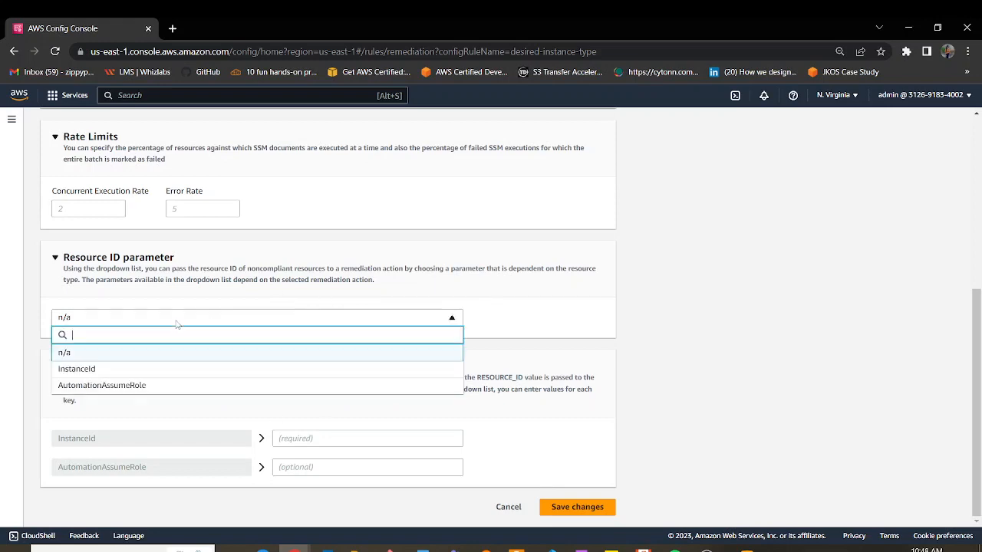
{"action": "left_click", "coordinate": [104, 370]}
{"action": "left_click", "coordinate": [570, 507]}
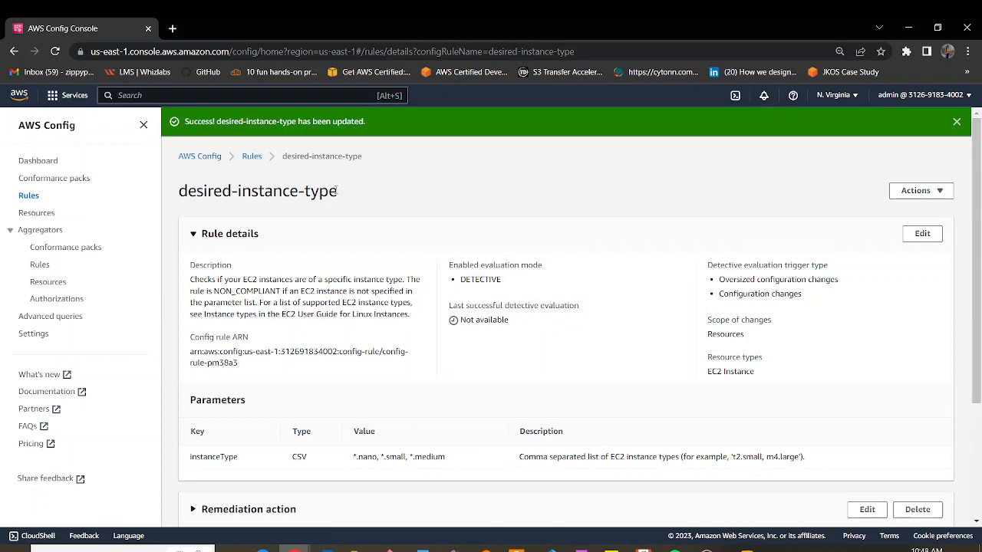
{"action": "scroll", "coordinate": [775, 343], "scroll_direction": "down", "scroll_amount": 3}
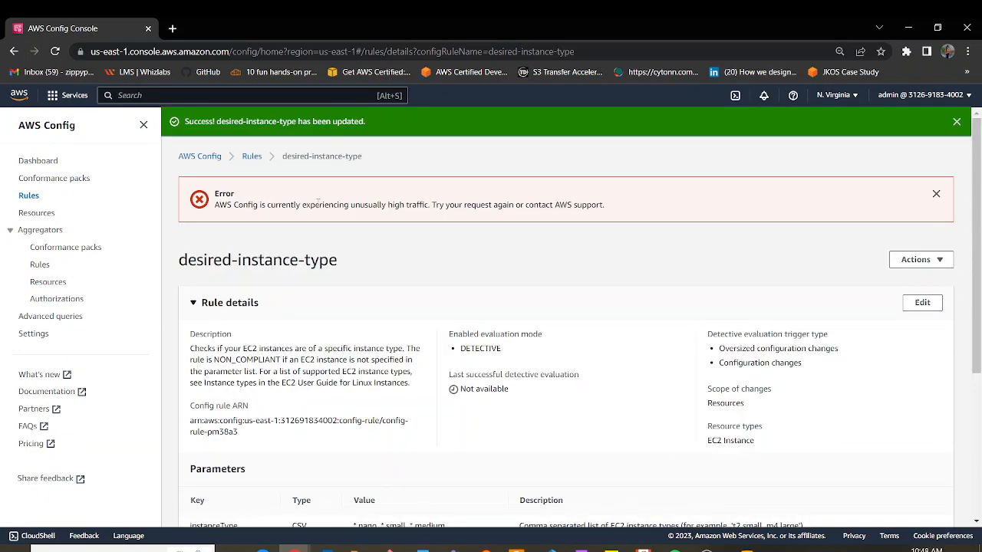
Examine the saved remediation action, its parameters and the resources in scope in the desired-instance-type rule's details.
{"action": "scroll", "coordinate": [324, 526], "scroll_direction": "down", "scroll_amount": 5}
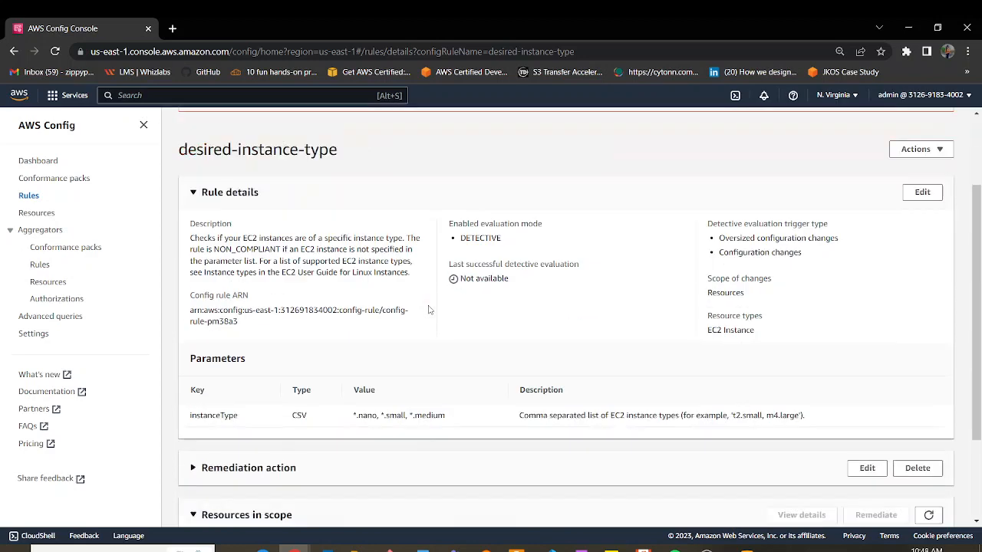
{"action": "left_click", "coordinate": [192, 345]}
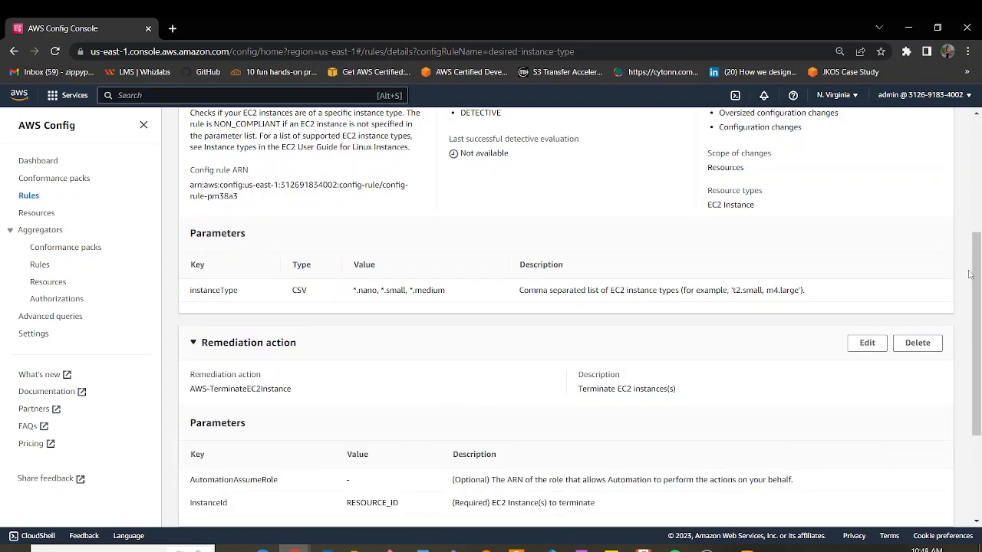
{"action": "scroll", "coordinate": [979, 309], "scroll_direction": "down", "scroll_amount": 1}
{"action": "left_click_drag", "start_coordinate": [979, 310], "coordinate": [945, 396]}
{"action": "scroll", "coordinate": [934, 305], "scroll_direction": "up", "scroll_amount": 3}
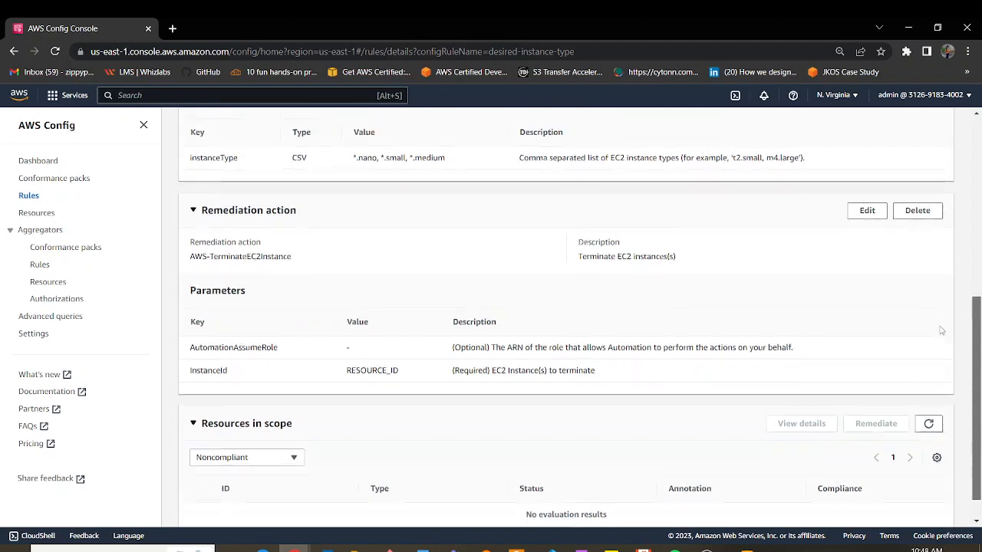
{"action": "scroll", "coordinate": [935, 178], "scroll_direction": "up", "scroll_amount": 9}
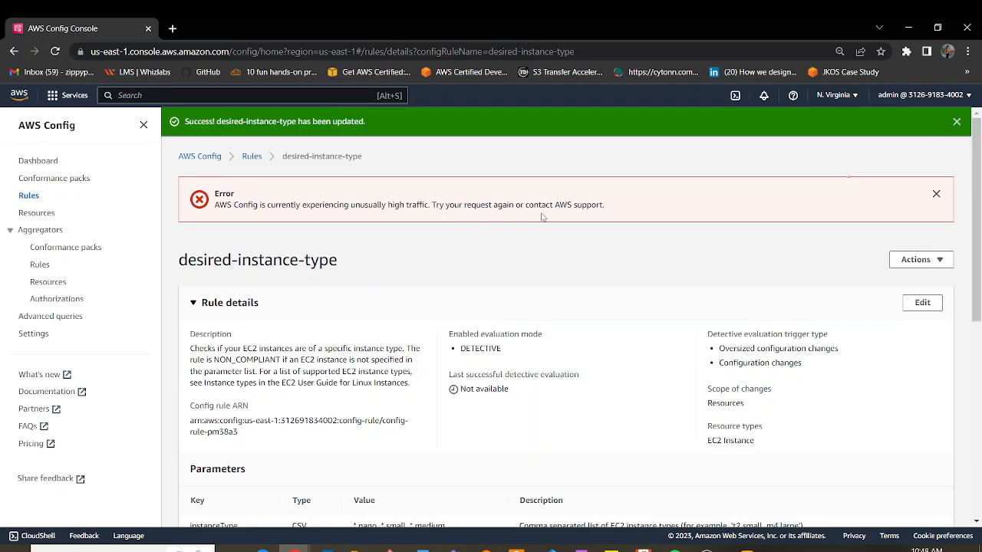
Dismiss the success and error notifications on the desired-instance-type rule page.
{"action": "left_click_drag", "start_coordinate": [379, 129], "coordinate": [344, 128]}
{"action": "left_click", "coordinate": [956, 121]}
{"action": "left_click", "coordinate": [937, 165]}
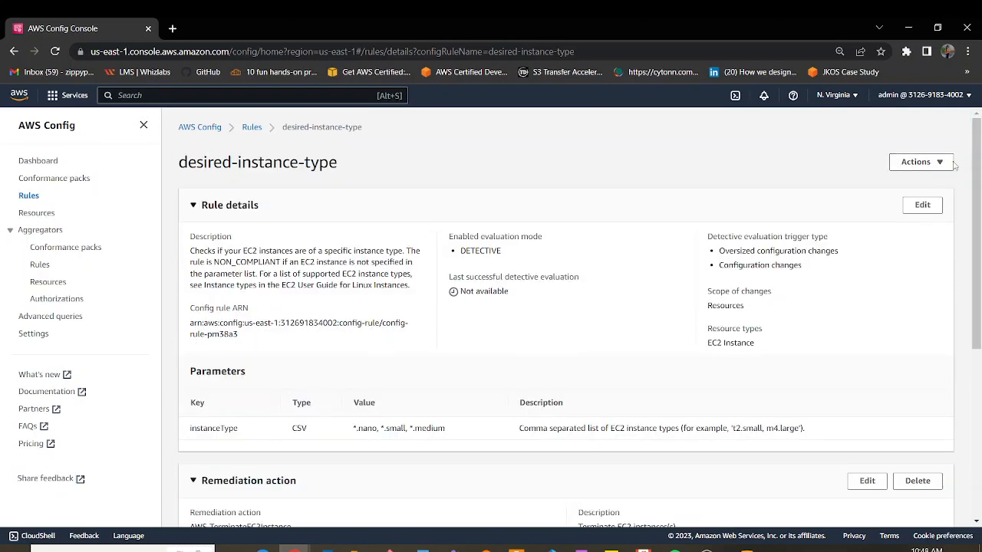
Review the rule's remediation method, rate limits, resource ID parameter and parameters in the remediation edit form, and leave it without saving.
{"action": "left_click", "coordinate": [928, 162]}
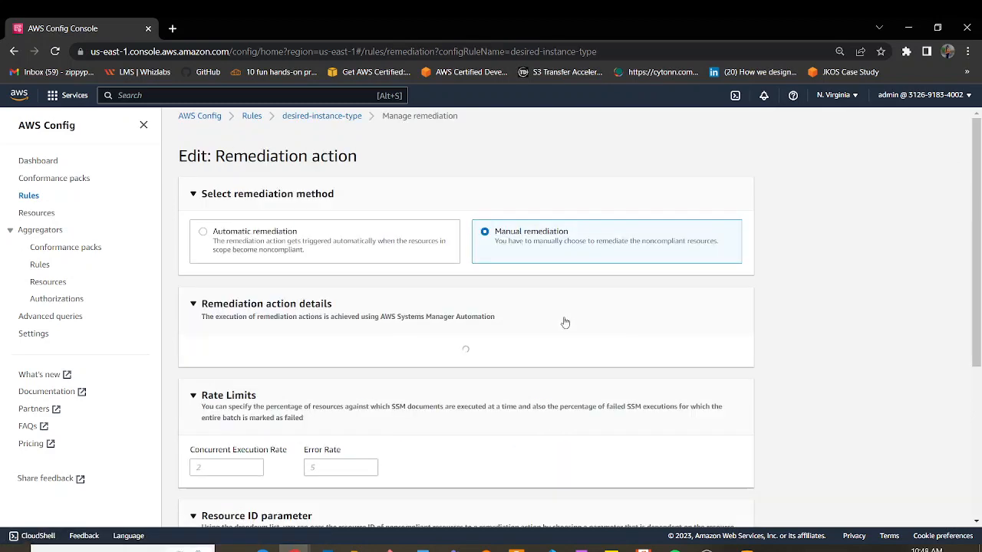
{"action": "scroll", "coordinate": [371, 420], "scroll_direction": "down", "scroll_amount": 5}
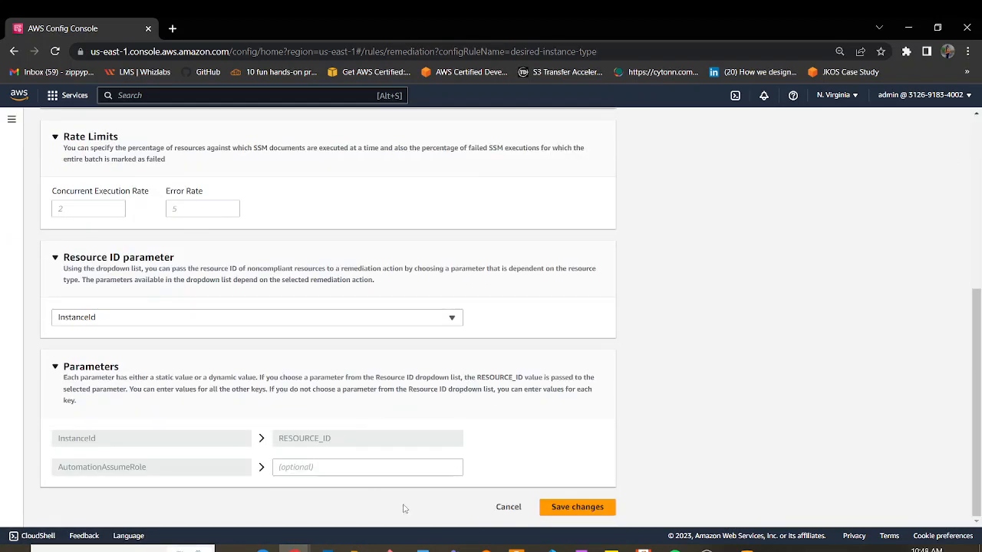
{"action": "left_click", "coordinate": [510, 508]}
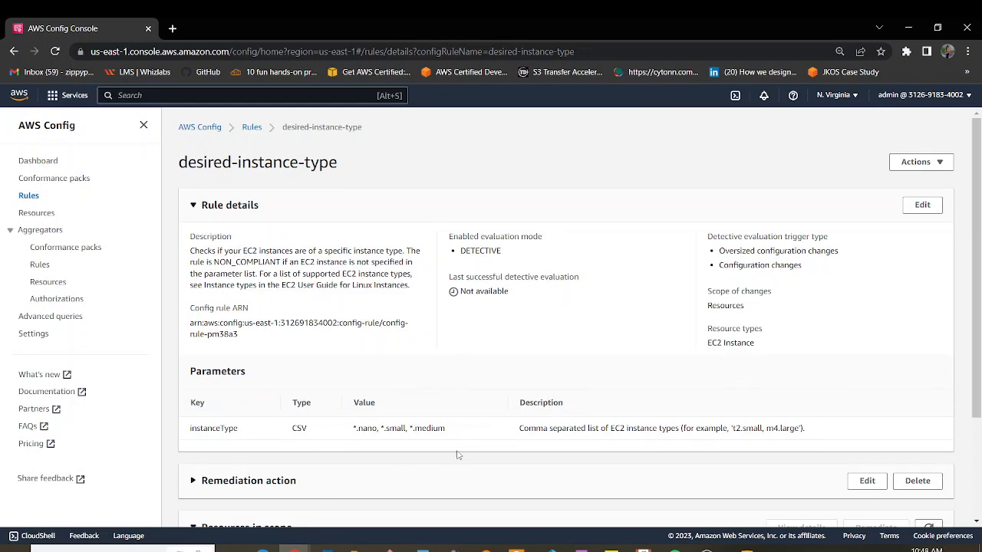
{"action": "scroll", "coordinate": [461, 454], "scroll_direction": "down", "scroll_amount": 2}
{"action": "left_click", "coordinate": [317, 347]}
{"action": "scroll", "coordinate": [516, 380], "scroll_direction": "down", "scroll_amount": 2}
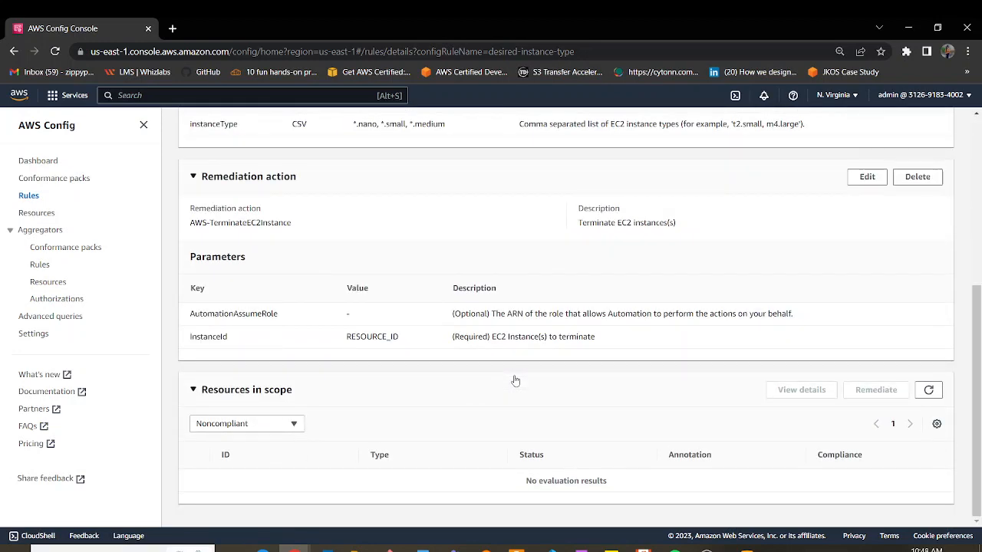
{"action": "left_click", "coordinate": [867, 176]}
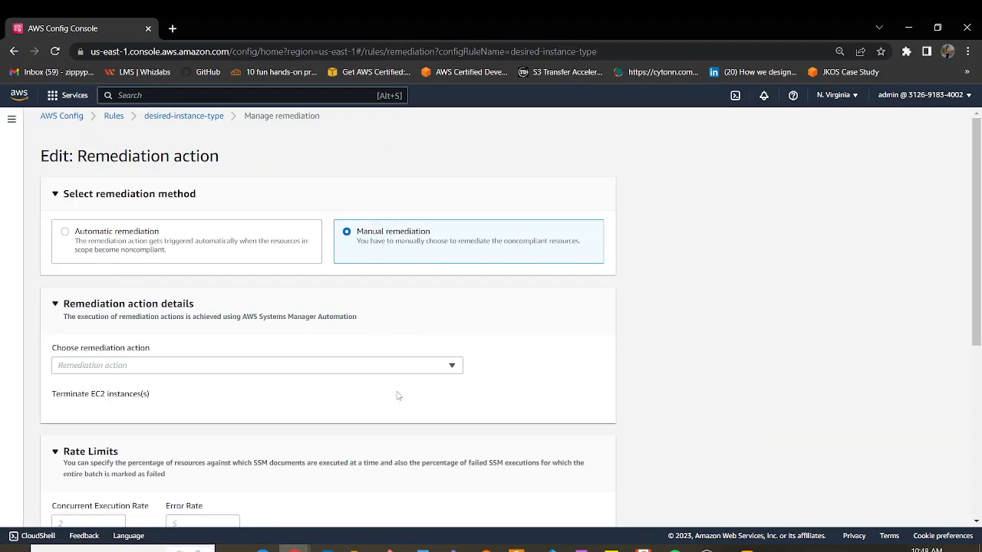
{"action": "scroll", "coordinate": [398, 396], "scroll_direction": "down", "scroll_amount": 4}
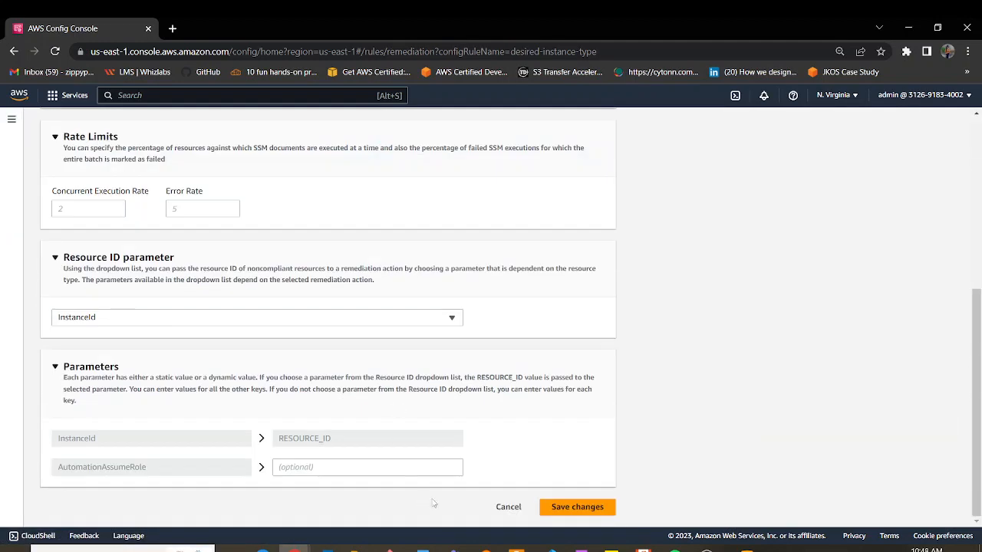
{"action": "left_click", "coordinate": [506, 507]}
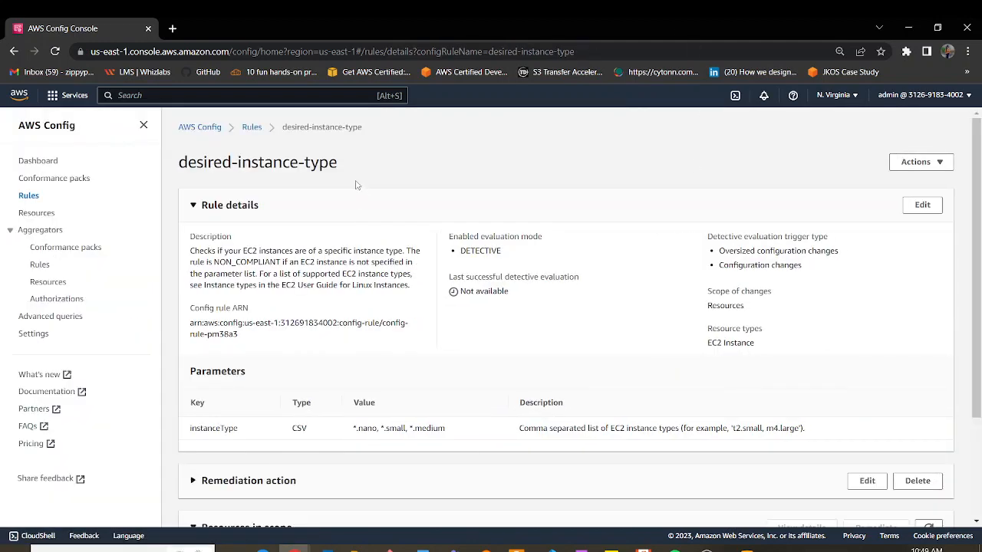
Return to the AWS Config rules list, duplicate its browser tab and open the EC2 instances list in the duplicate.
{"action": "left_click", "coordinate": [252, 127]}
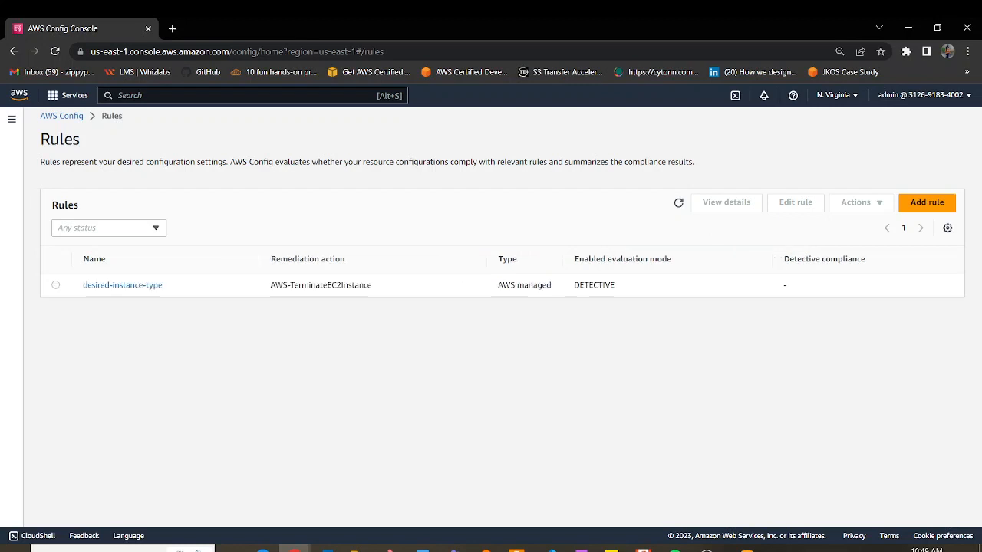
{"action": "right_click", "coordinate": [74, 30]}
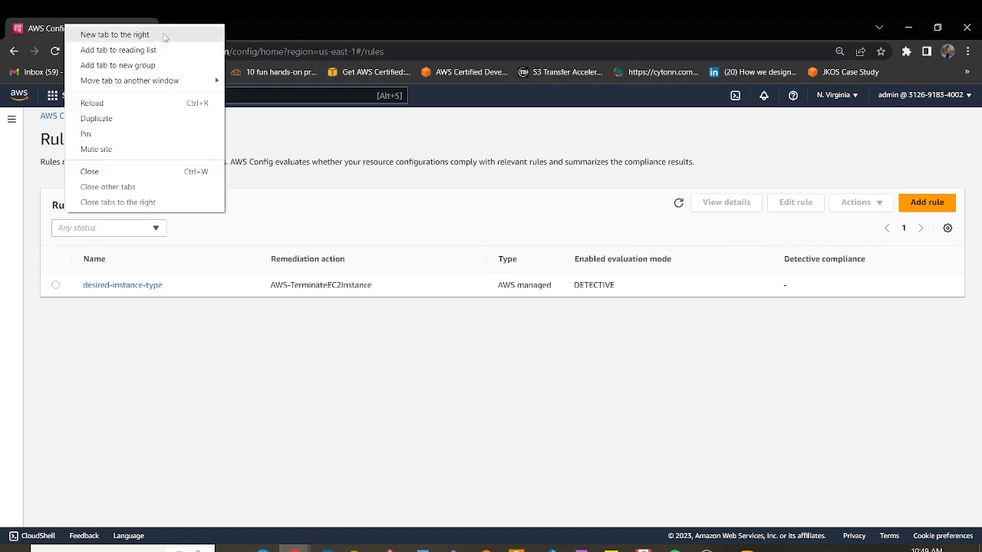
{"action": "left_click", "coordinate": [110, 124]}
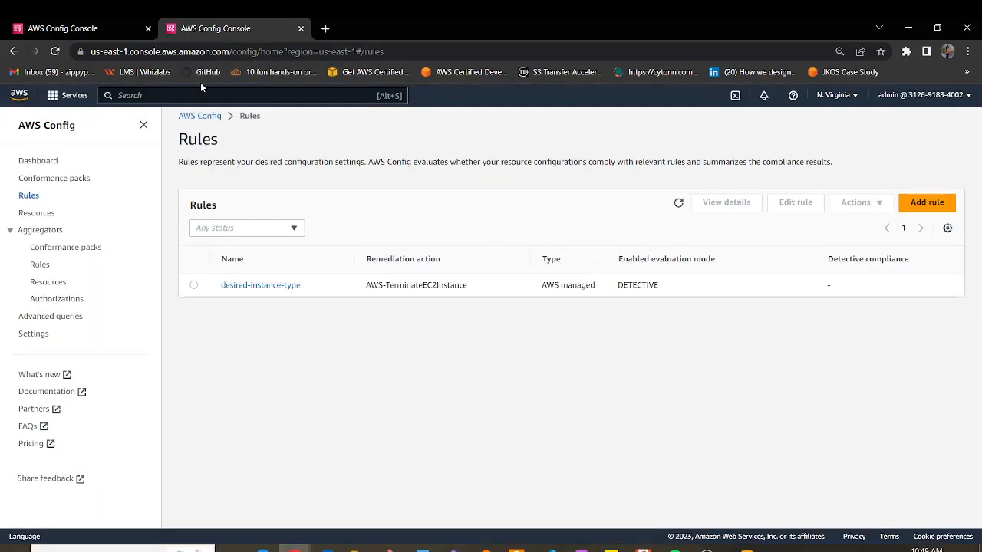
{"action": "key", "text": "alt+s"}
{"action": "type", "text": "ec2"}
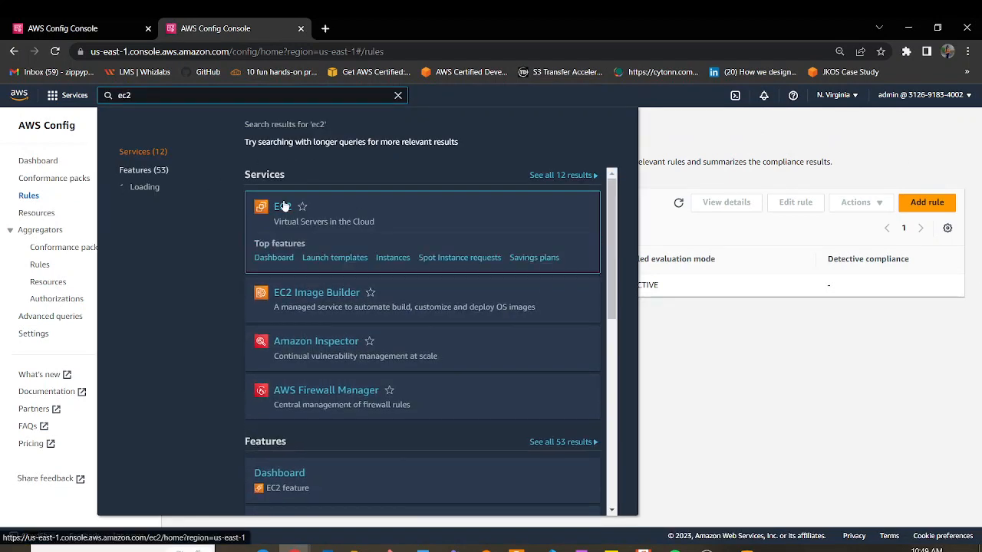
{"action": "left_click", "coordinate": [284, 207]}
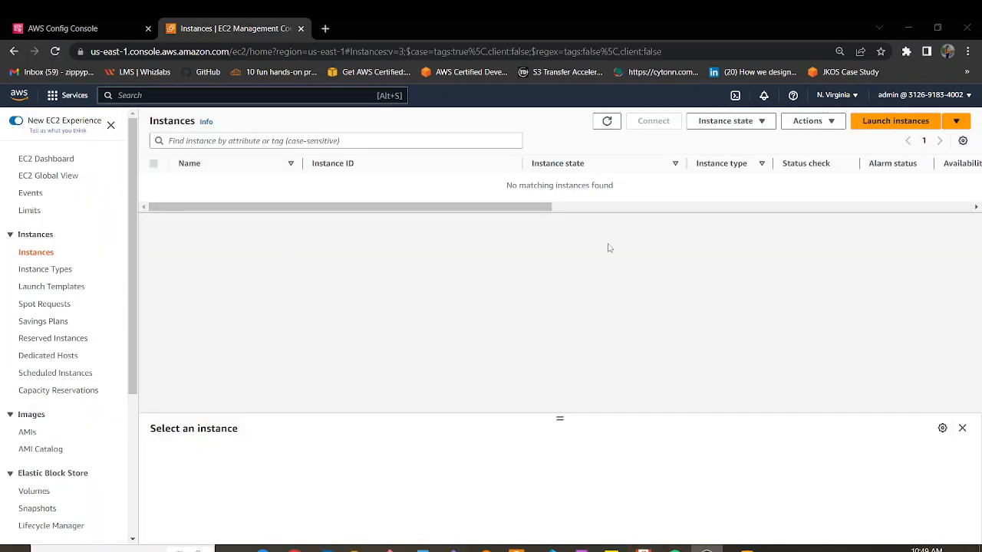
Start launching a new EC2 instance and name it test-server.
{"action": "left_click", "coordinate": [902, 122]}
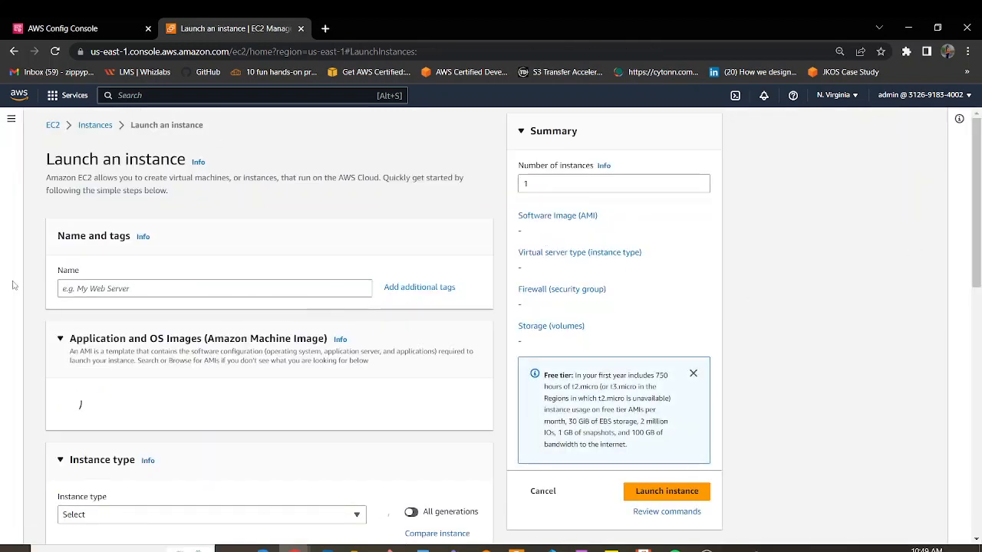
{"action": "left_click", "coordinate": [107, 287]}
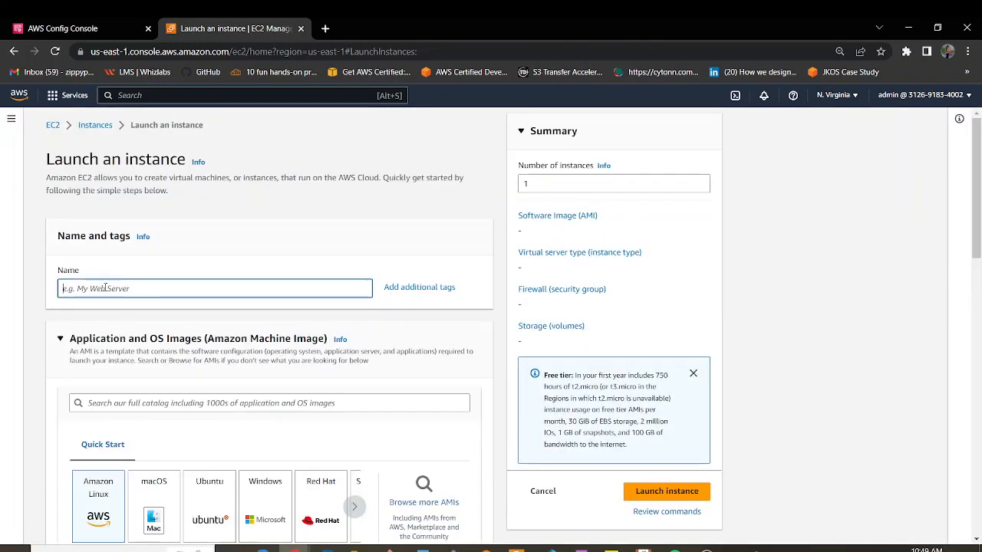
{"action": "type", "text": "test-server"}
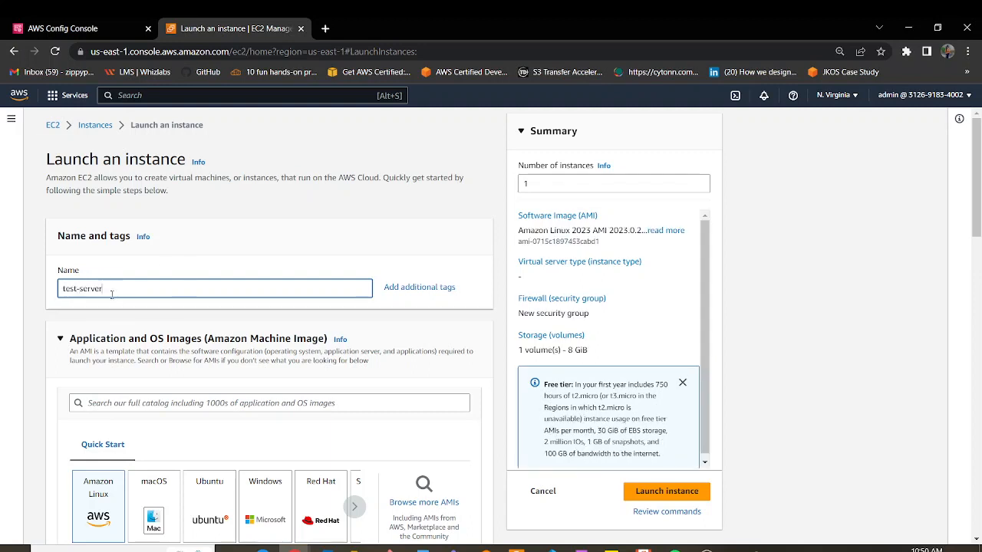
Set the instance type to t3.large and choose to proceed without a key pair.
{"action": "scroll", "coordinate": [207, 402], "scroll_direction": "down", "scroll_amount": 4}
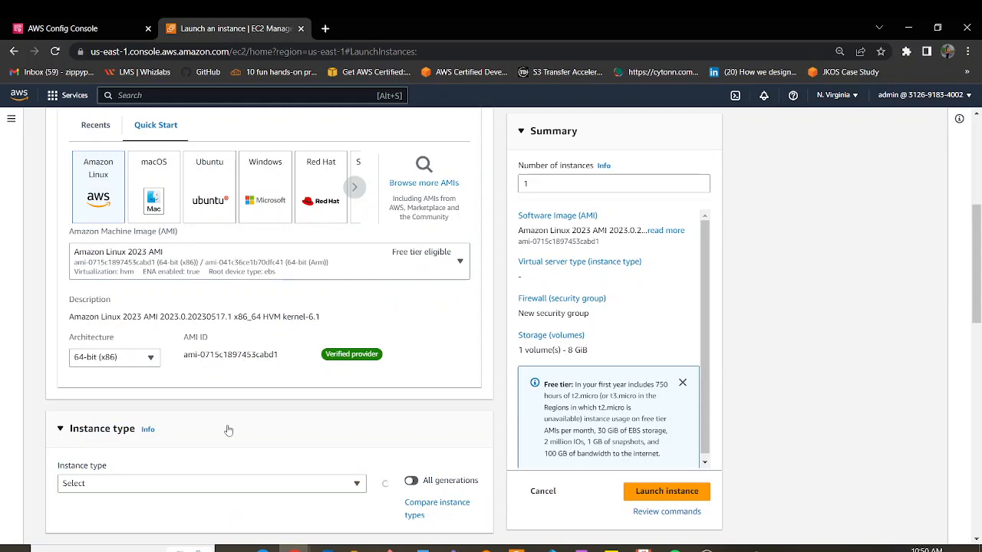
{"action": "scroll", "coordinate": [192, 457], "scroll_direction": "down", "scroll_amount": 4}
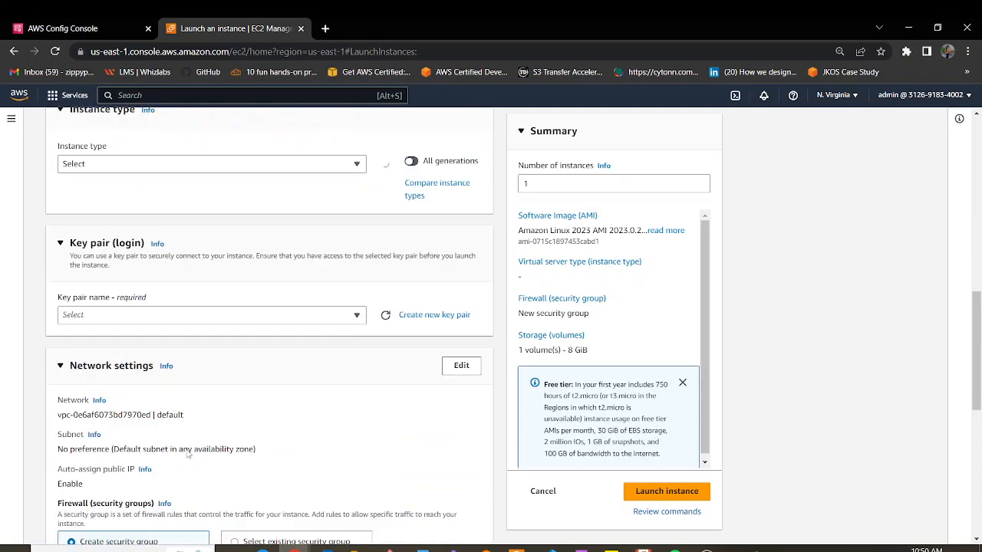
{"action": "left_click", "coordinate": [324, 166]}
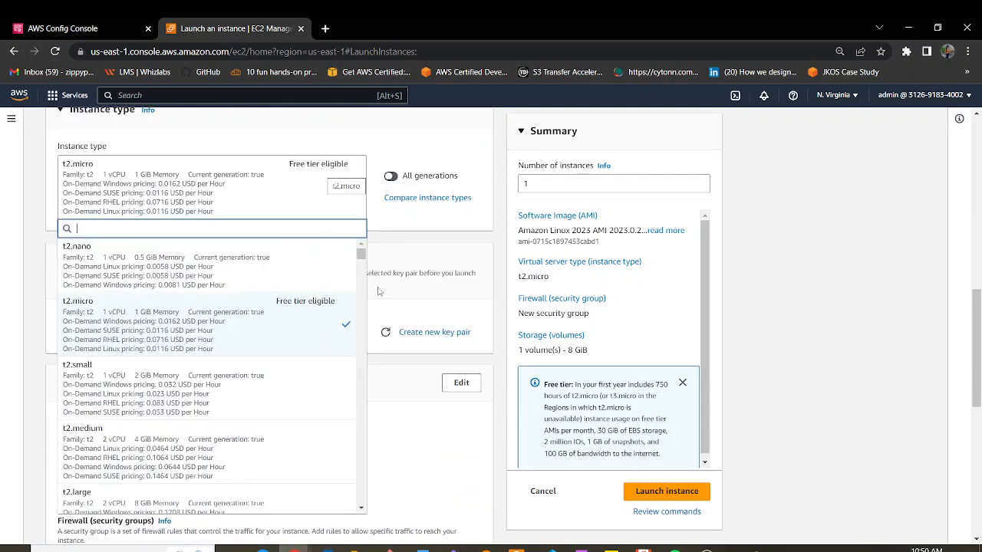
{"action": "left_click_drag", "start_coordinate": [362, 255], "coordinate": [361, 253]}
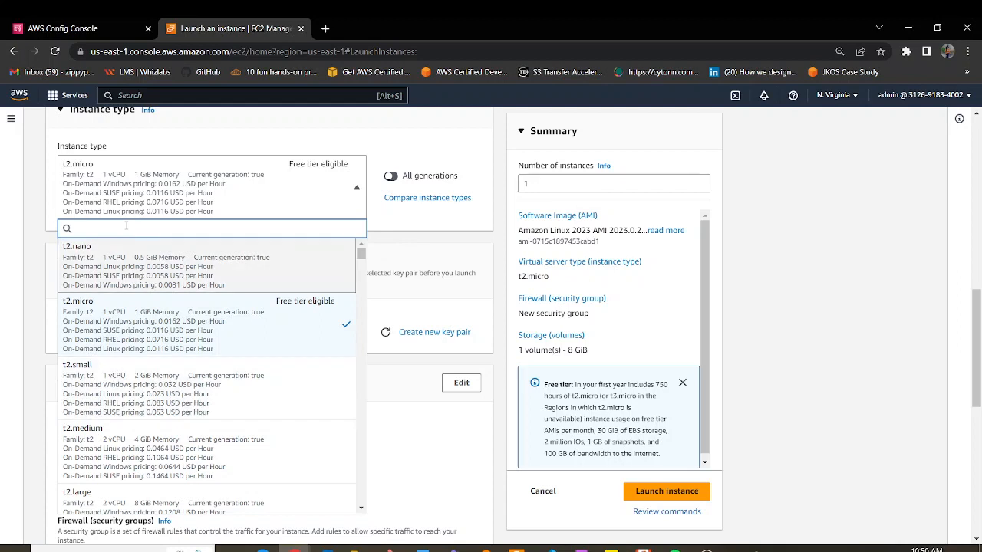
{"action": "type", "text": "t3"}
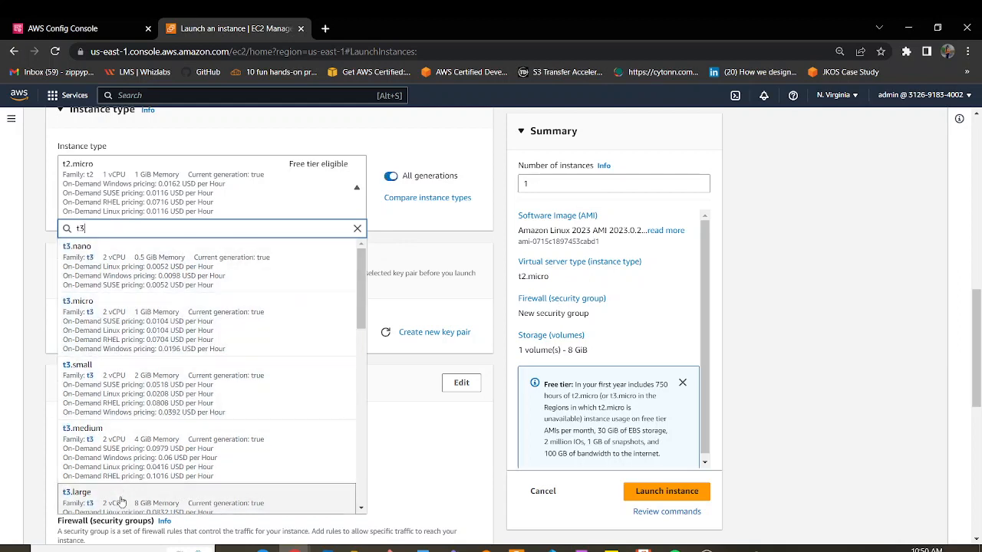
{"action": "left_click", "coordinate": [109, 498]}
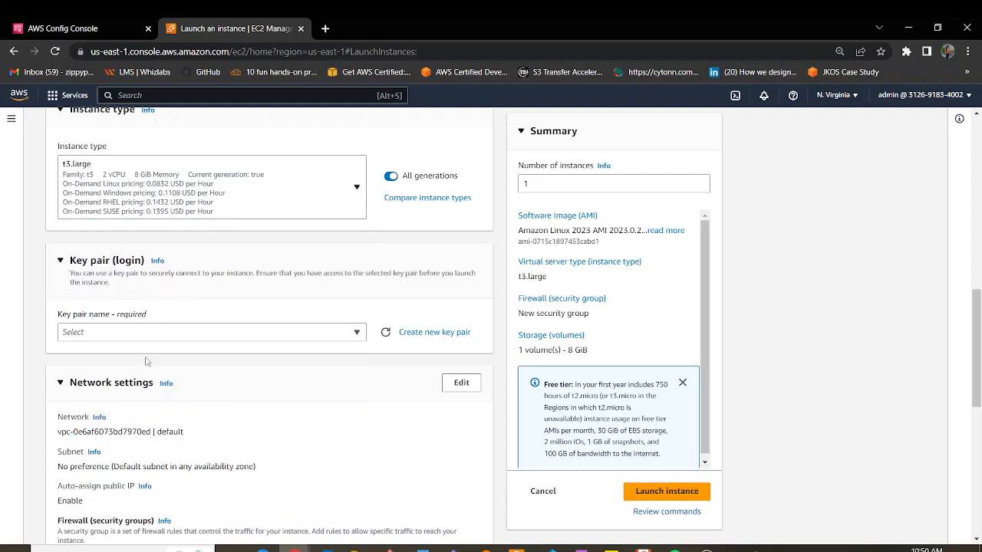
{"action": "left_click", "coordinate": [329, 334]}
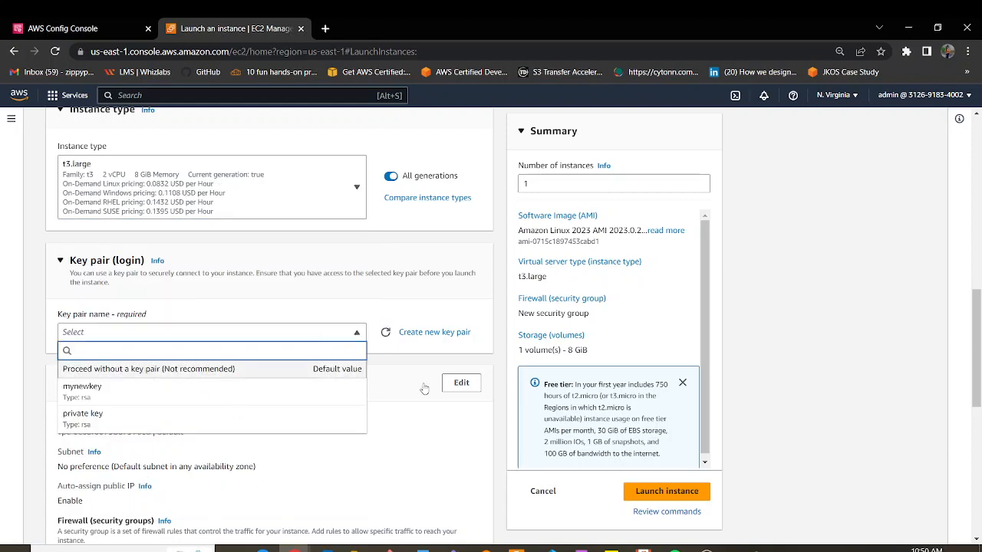
{"action": "left_click", "coordinate": [146, 370]}
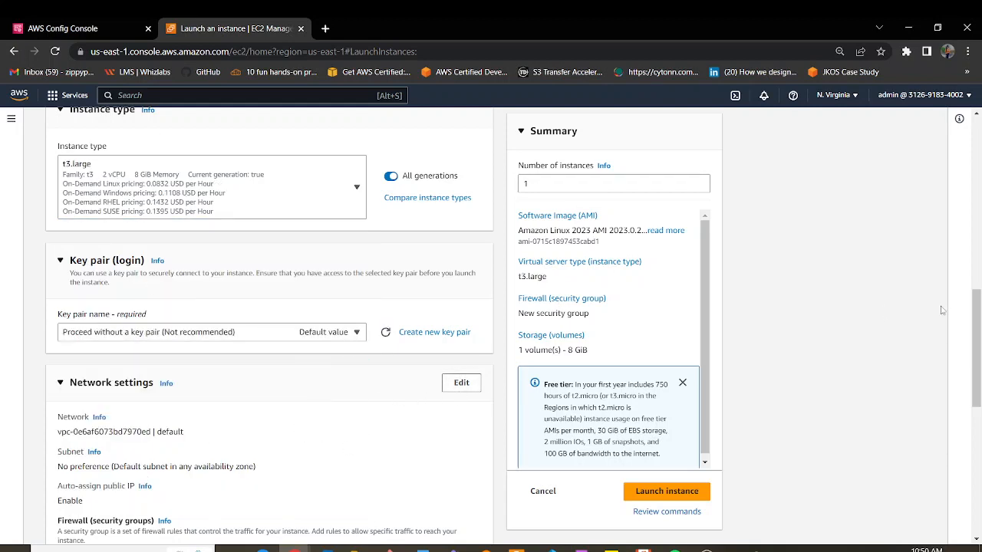
Assign the ssm-role IAM instance profile in the new instance's advanced details.
{"action": "left_click_drag", "start_coordinate": [979, 302], "coordinate": [978, 429]}
{"action": "left_click", "coordinate": [111, 514]}
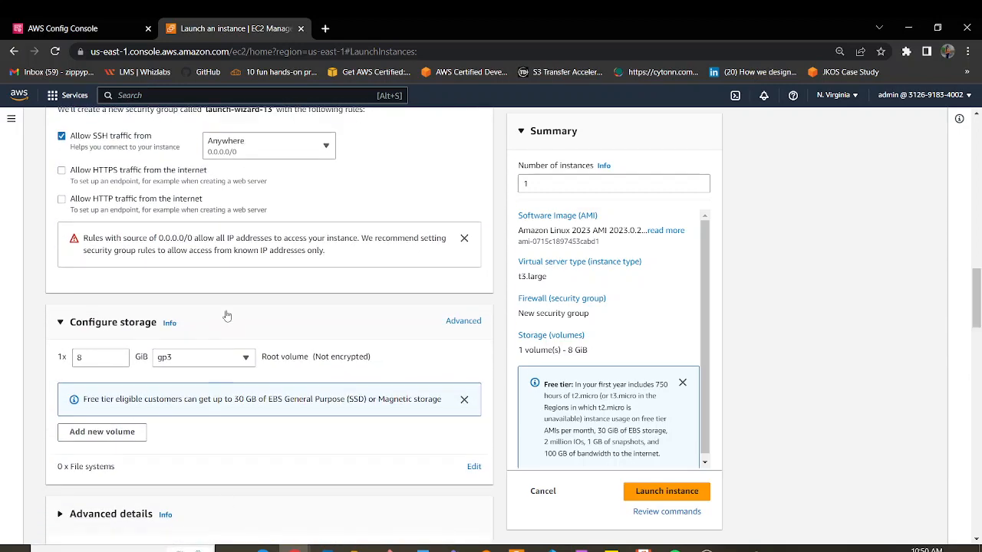
{"action": "scroll", "coordinate": [227, 317], "scroll_direction": "down", "scroll_amount": 4}
{"action": "left_click", "coordinate": [270, 344]}
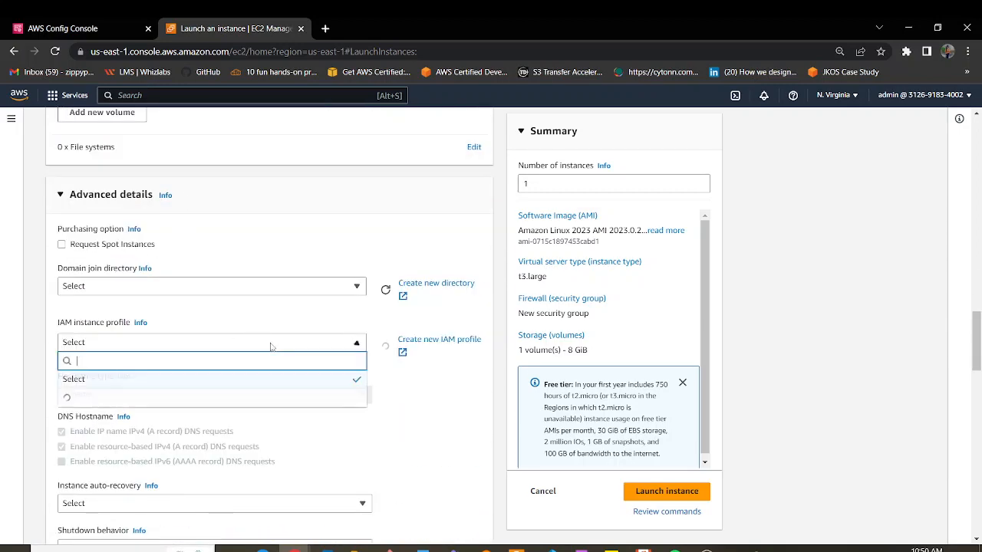
{"action": "scroll", "coordinate": [230, 468], "scroll_direction": "down", "scroll_amount": 1}
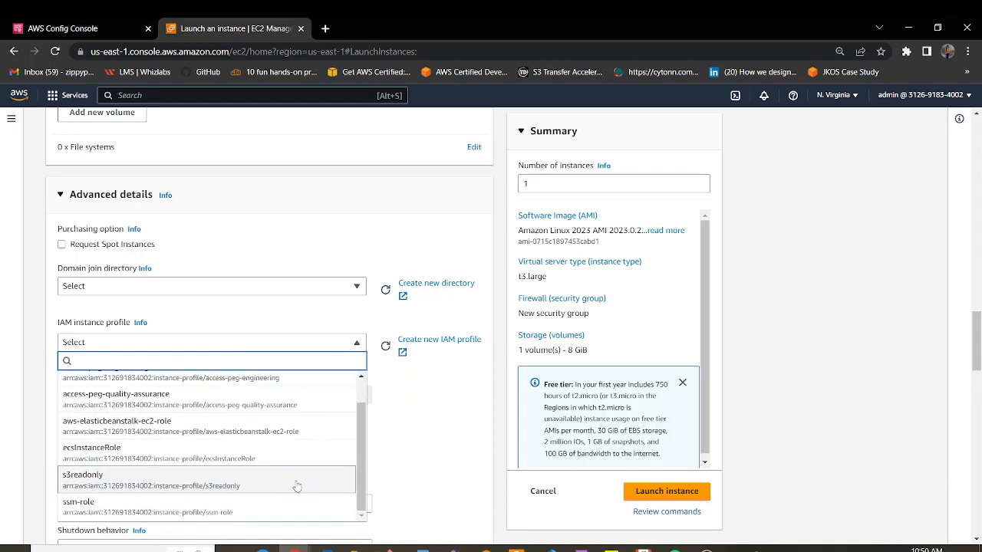
{"action": "left_click", "coordinate": [188, 503]}
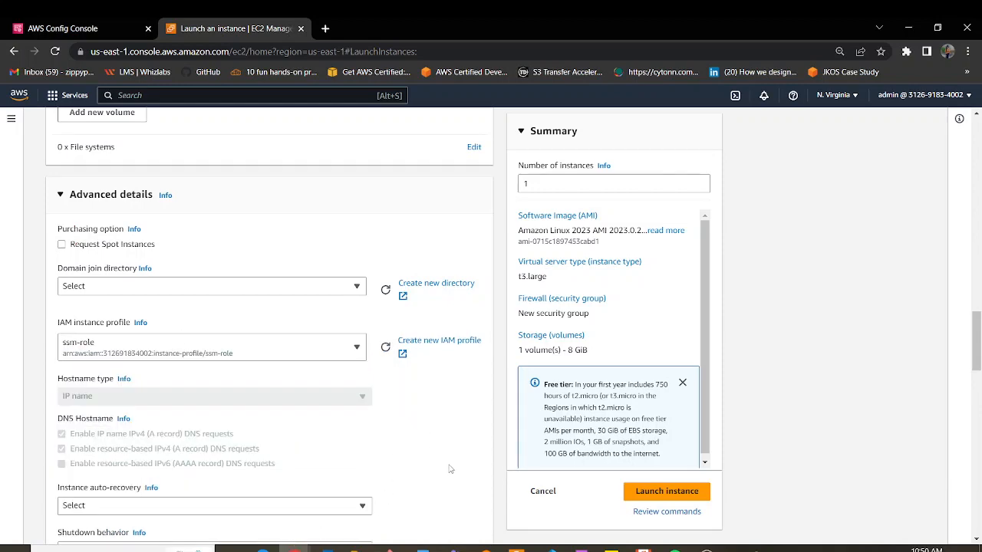
Launch the test-server instance, keeping the remaining advanced details at their defaults.
{"action": "scroll", "coordinate": [450, 469], "scroll_direction": "down", "scroll_amount": 10}
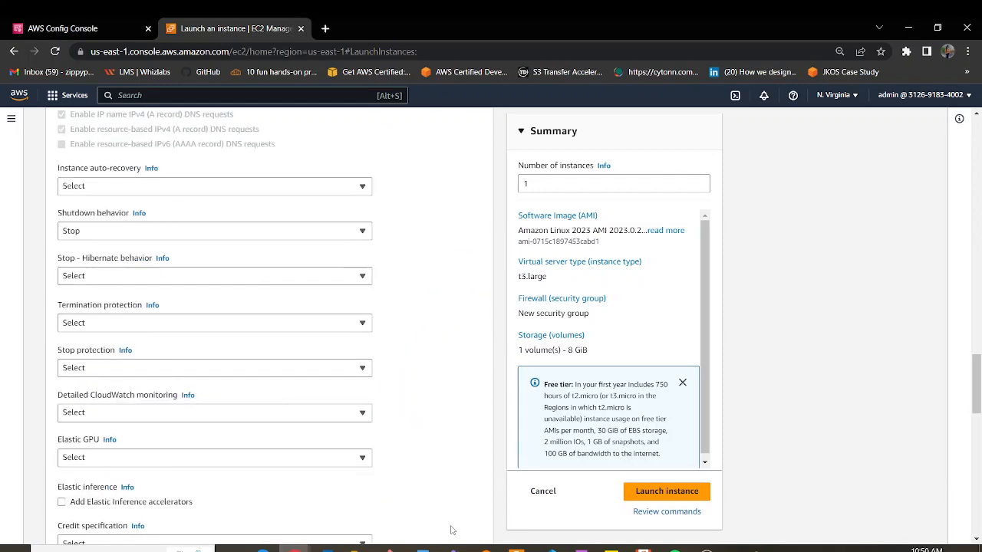
{"action": "left_click", "coordinate": [682, 497]}
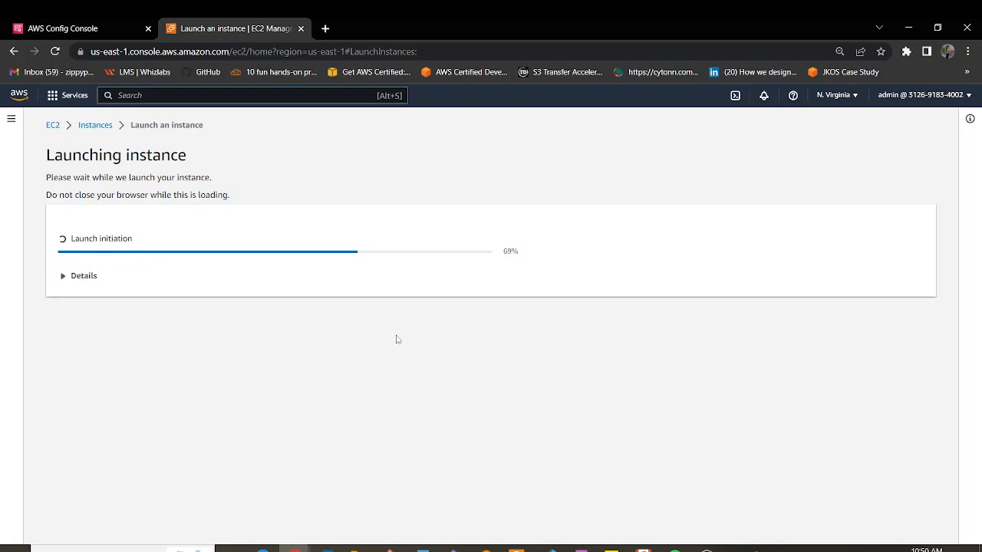
{"action": "scroll", "coordinate": [822, 296], "scroll_direction": "down", "scroll_amount": 2}
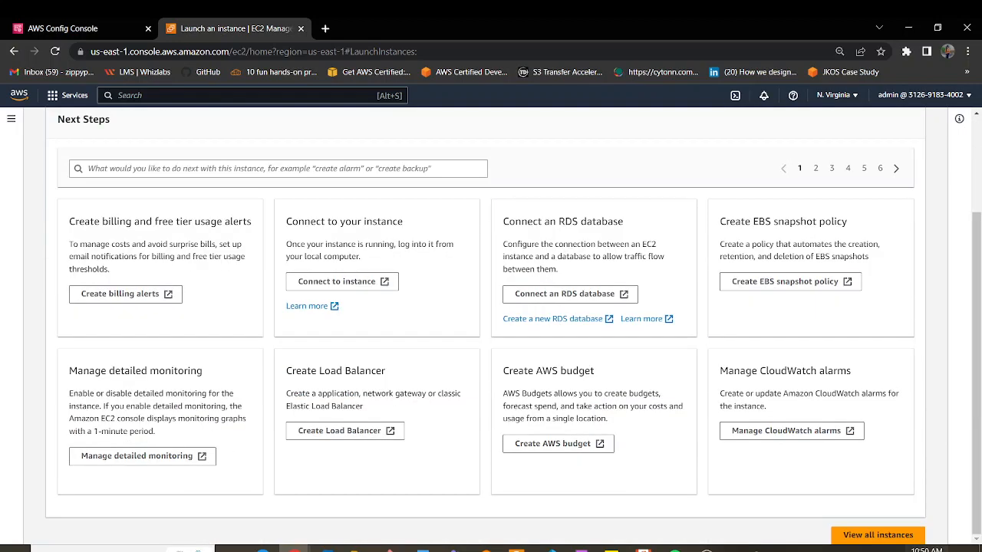
Open the full EC2 instances list, refresh it and select test-server to check its state and status checks.
{"action": "left_click", "coordinate": [878, 535]}
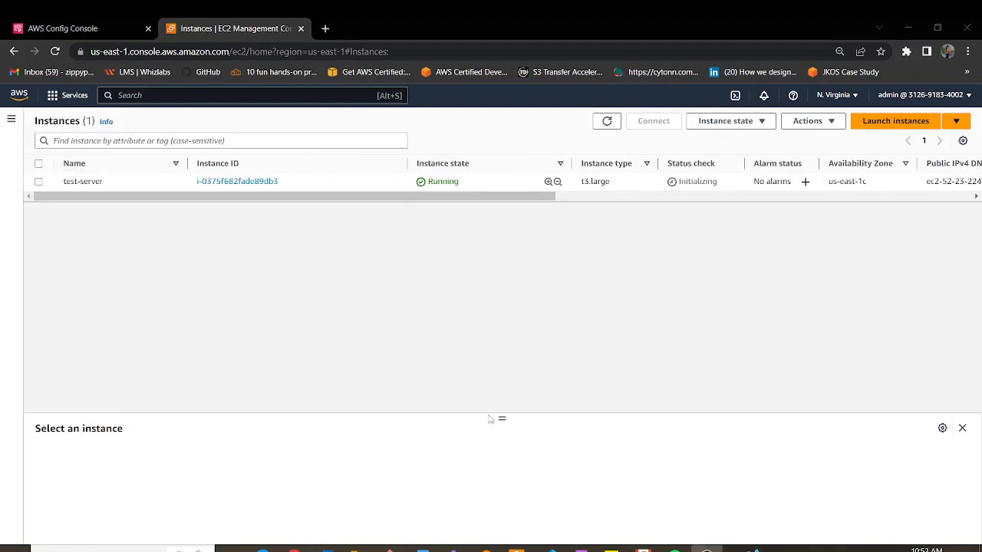
{"action": "left_click", "coordinate": [607, 121]}
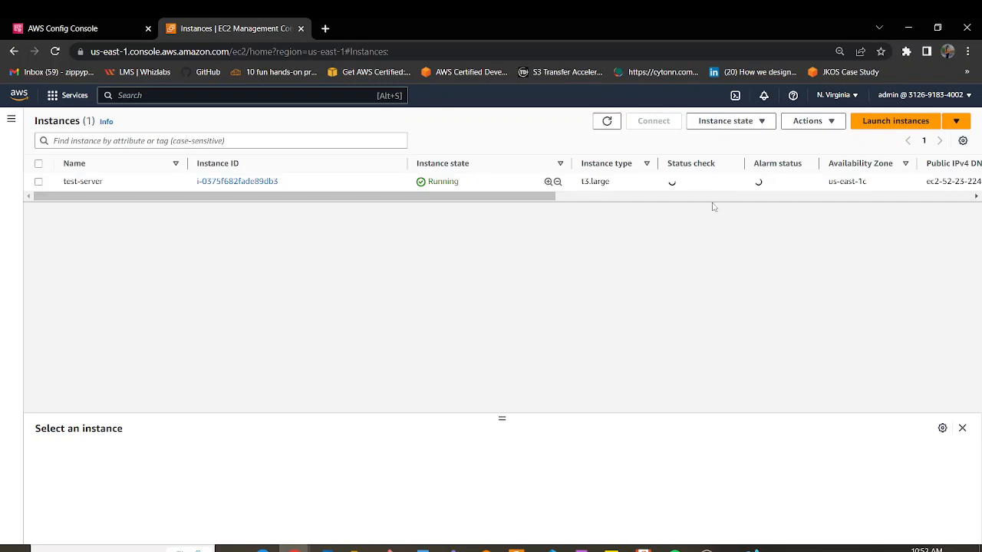
{"action": "double_click", "coordinate": [697, 181]}
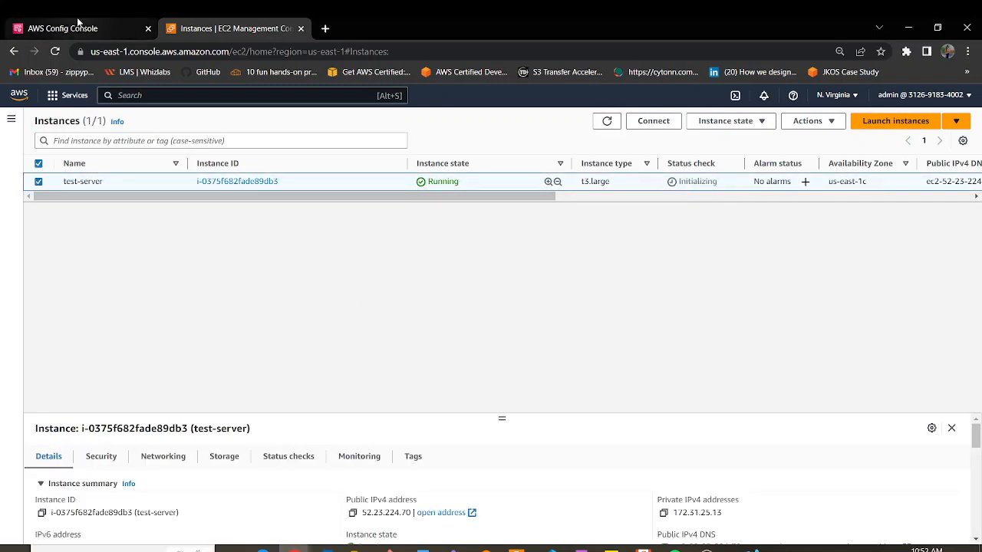
Open the desired-instance-type rule in AWS Config and check its last detective evaluation and the compliance of its resources in scope.
{"action": "left_click", "coordinate": [61, 28]}
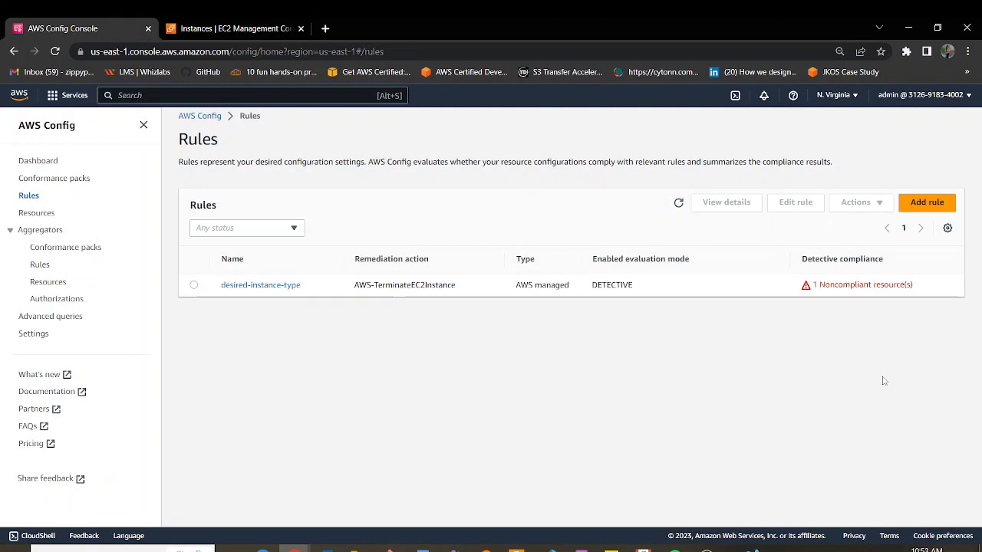
{"action": "left_click", "coordinate": [232, 285]}
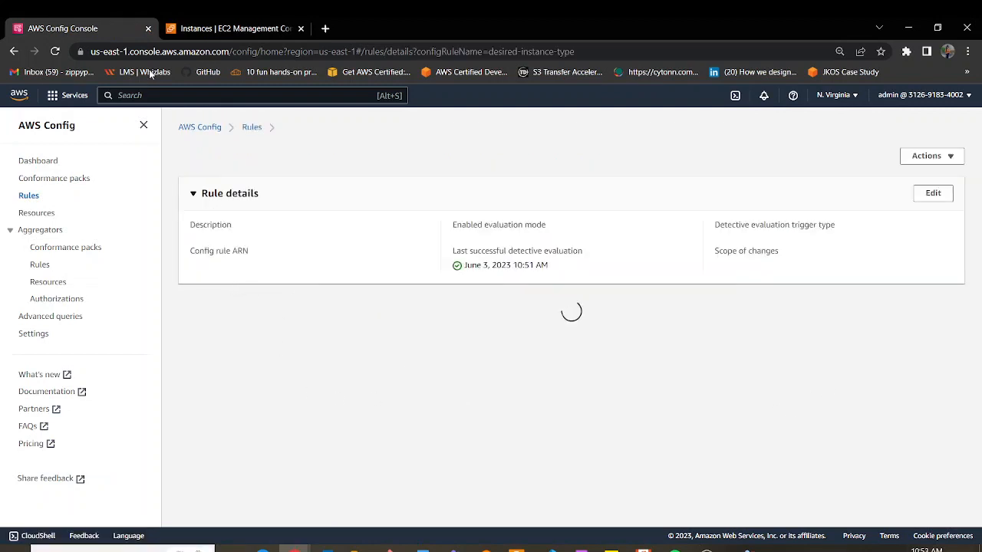
{"action": "left_click_drag", "start_coordinate": [546, 293], "coordinate": [447, 296]}
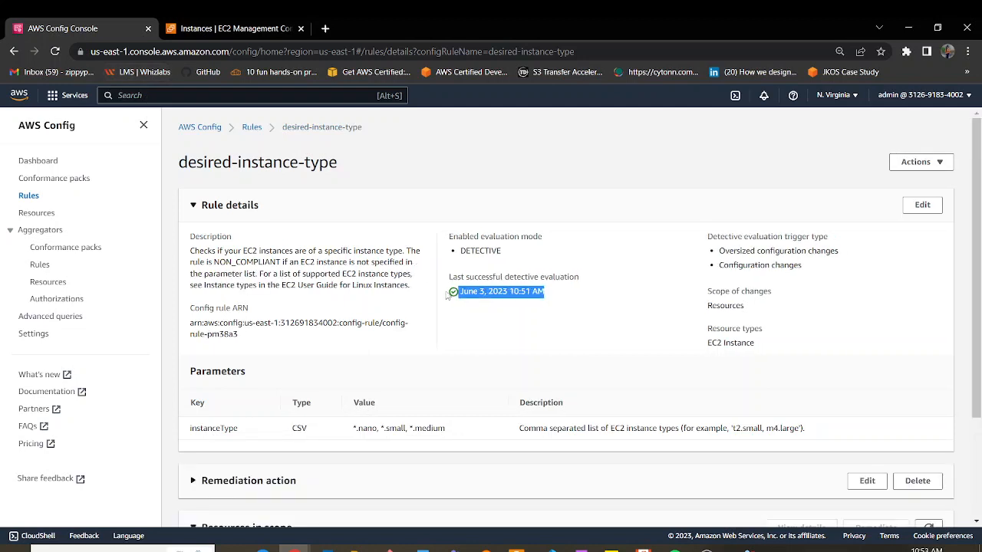
{"action": "left_click_drag", "start_coordinate": [576, 298], "coordinate": [434, 297]}
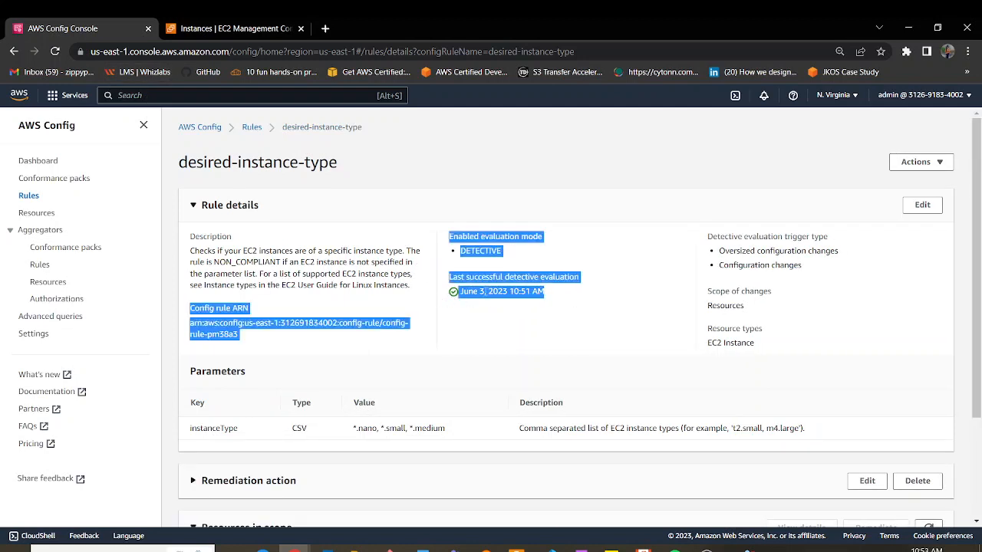
{"action": "left_click", "coordinate": [450, 348]}
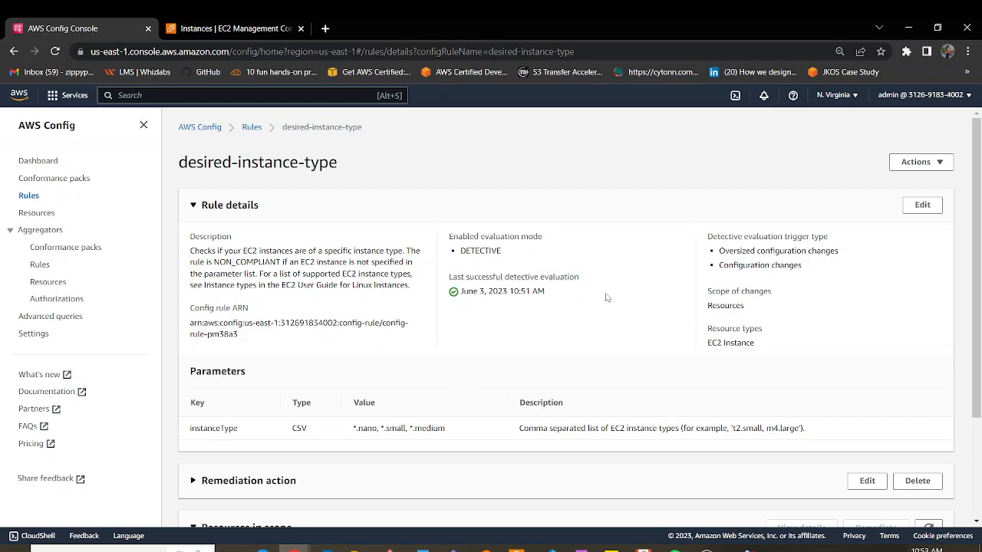
{"action": "scroll", "coordinate": [350, 383], "scroll_direction": "down", "scroll_amount": 2}
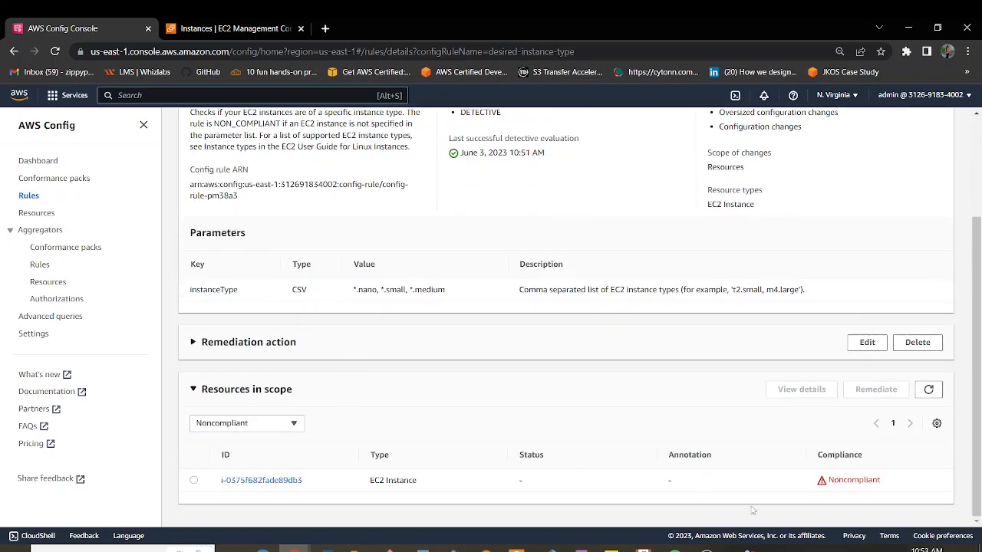
{"action": "double_click", "coordinate": [871, 483]}
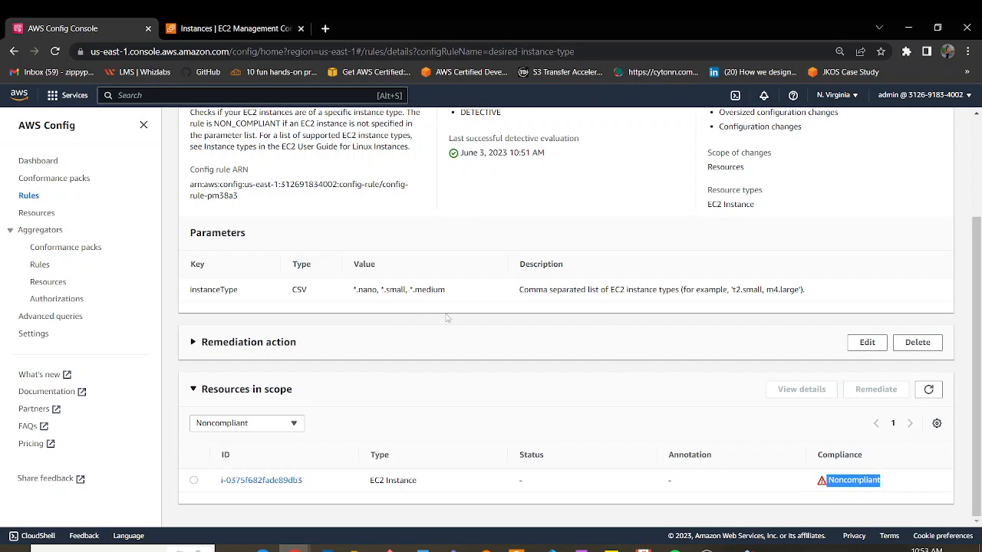
Expand the rule's remediation action details to review the action and its parameters, and collapse them again.
{"action": "left_click", "coordinate": [225, 344]}
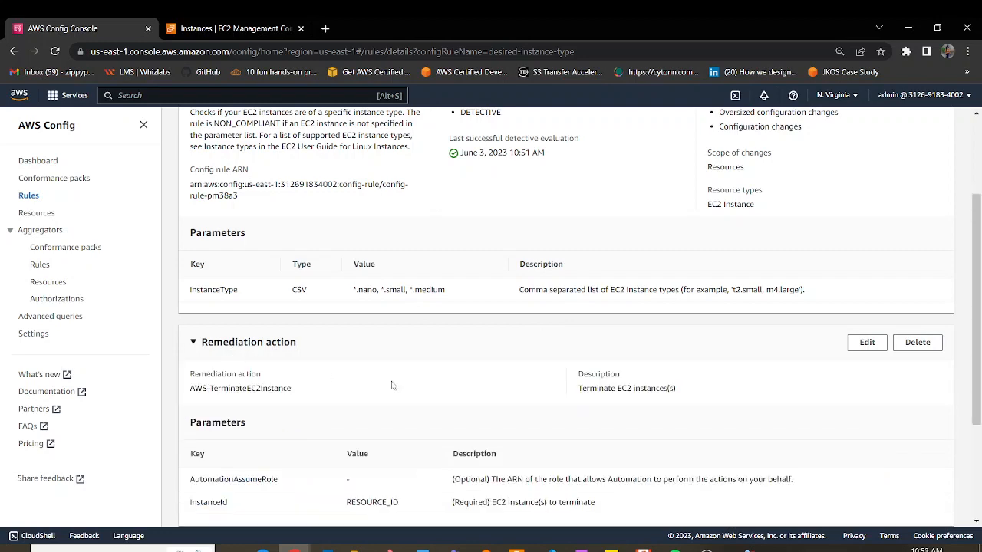
{"action": "scroll", "coordinate": [514, 381], "scroll_direction": "down", "scroll_amount": 3}
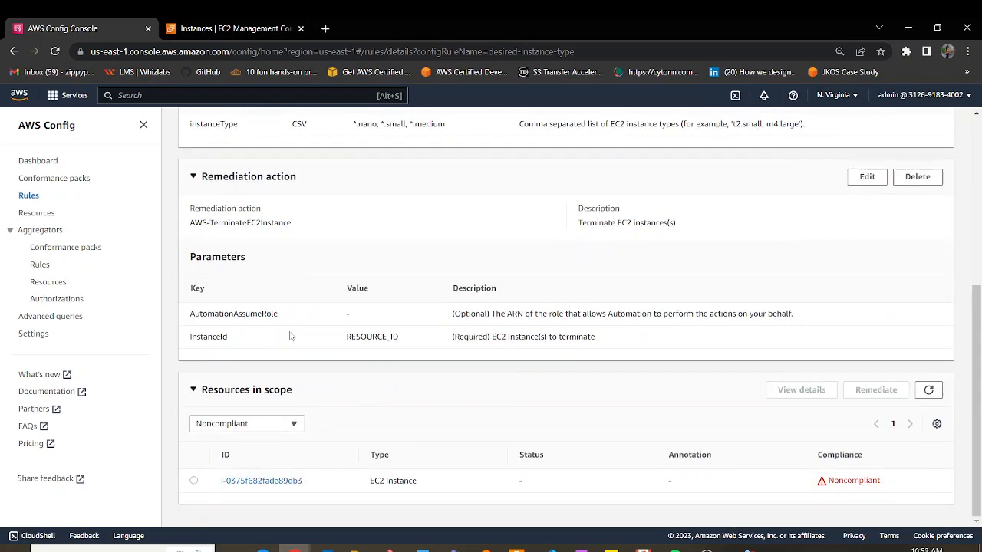
{"action": "left_click", "coordinate": [202, 178]}
Go back to the EC2 instances list and refresh it repeatedly to check whether test-server is still running.
{"action": "left_click", "coordinate": [236, 28]}
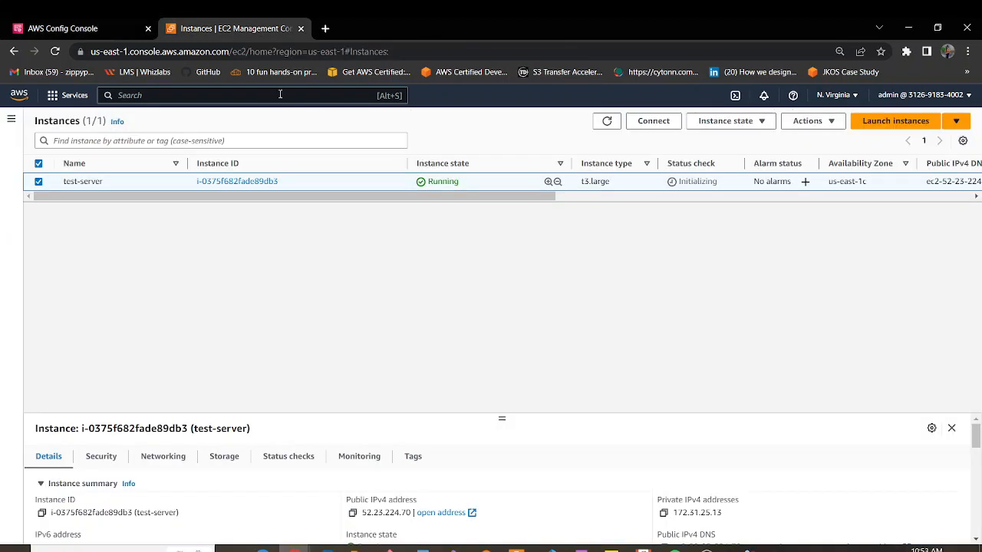
{"action": "left_click", "coordinate": [606, 122]}
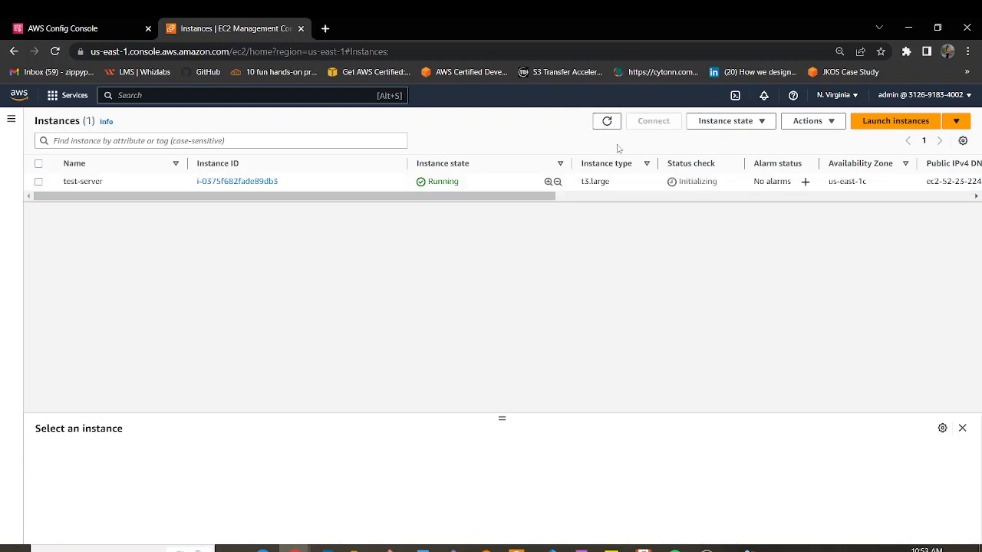
{"action": "left_click", "coordinate": [88, 29]}
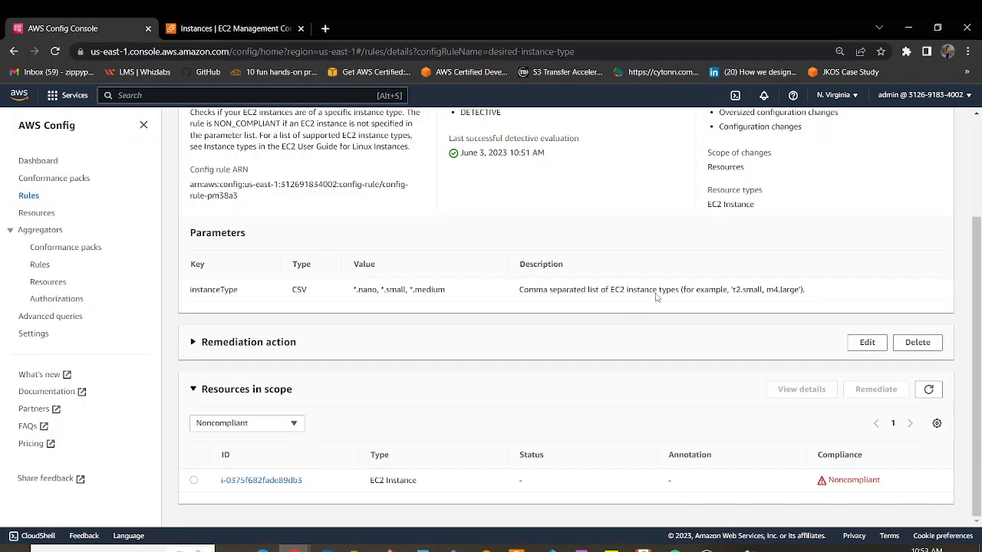
{"action": "left_click", "coordinate": [231, 30]}
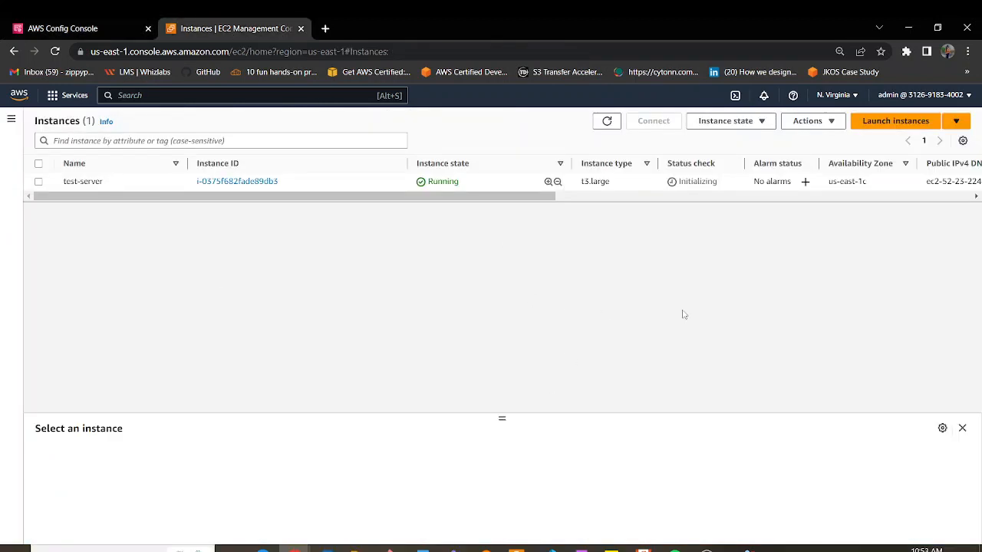
{"action": "left_click", "coordinate": [603, 123]}
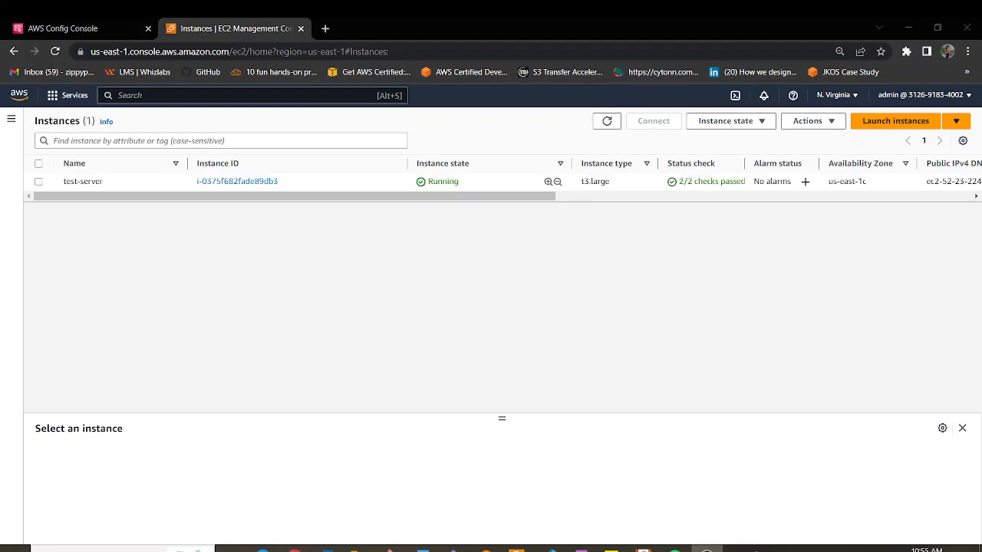
{"action": "left_click", "coordinate": [606, 121]}
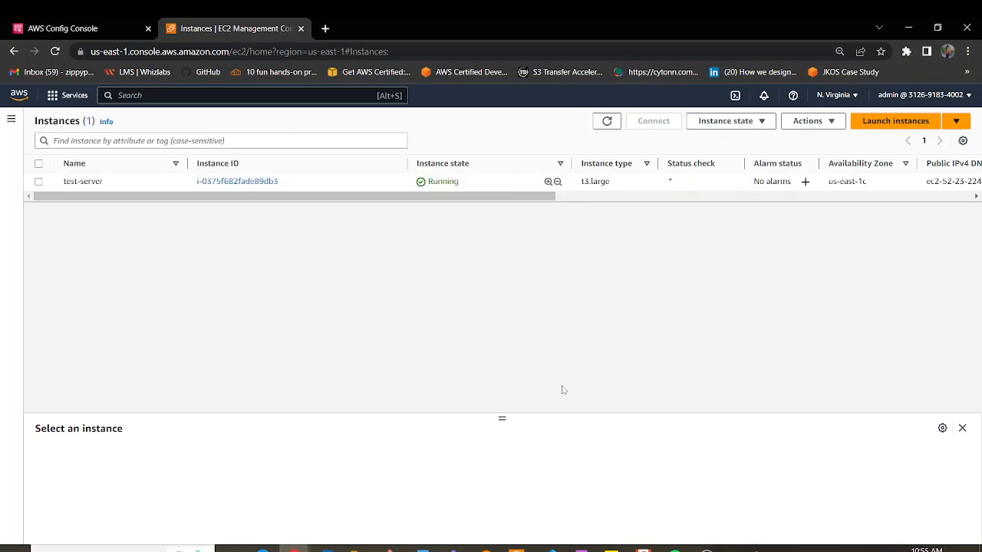
Remediate the noncompliant EC2 instance from the desired-instance-type rule's resources in scope, and widen the Status column.
{"action": "left_click", "coordinate": [70, 31]}
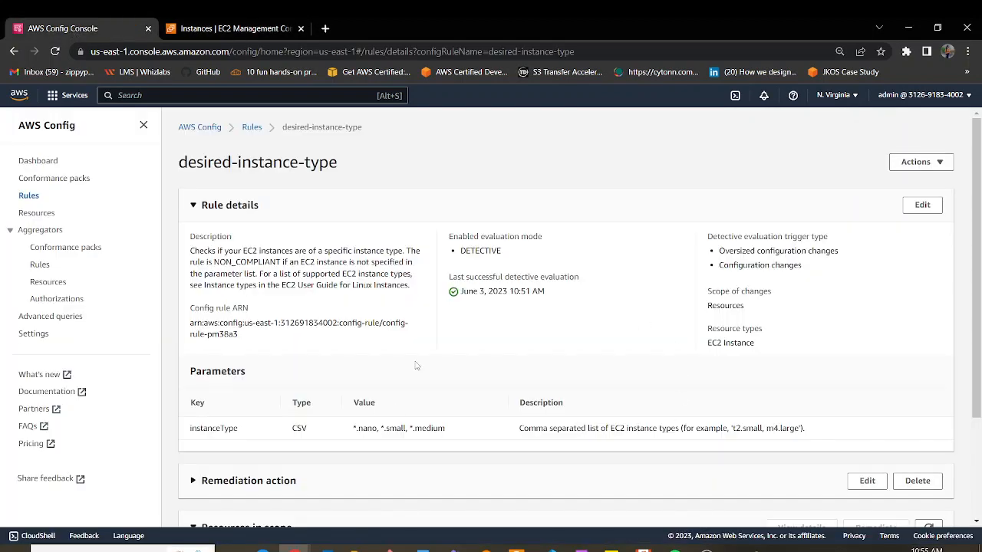
{"action": "scroll", "coordinate": [415, 366], "scroll_direction": "down", "scroll_amount": 3}
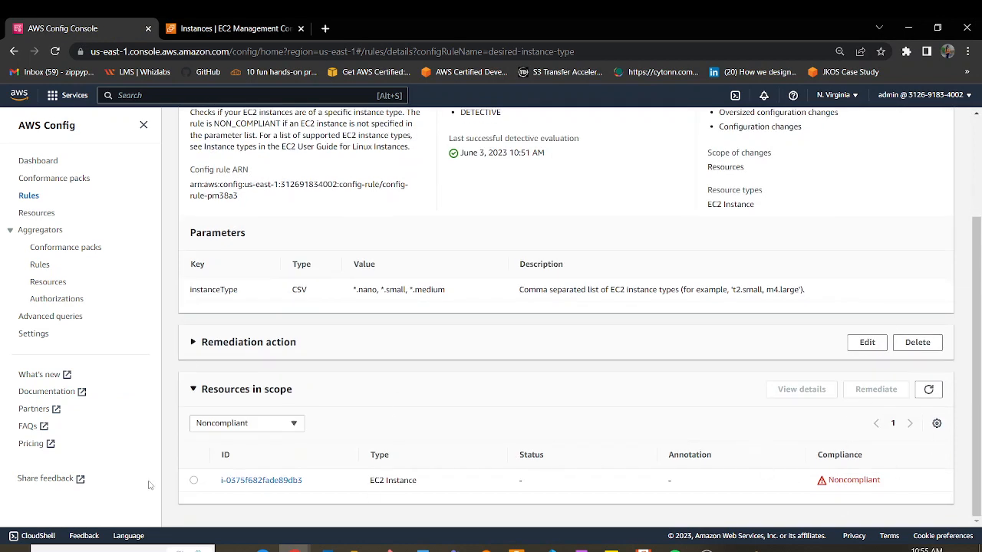
{"action": "left_click", "coordinate": [194, 481]}
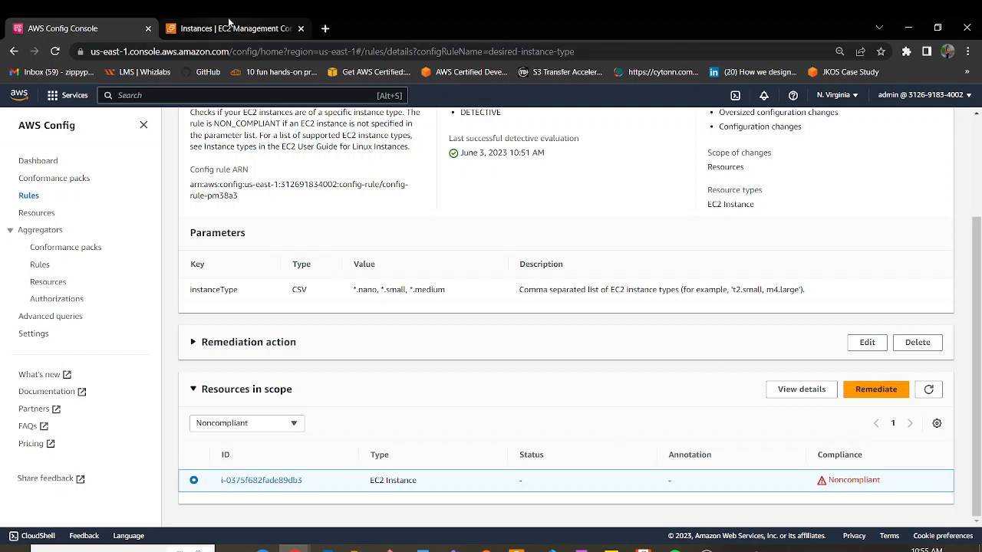
{"action": "left_click", "coordinate": [882, 390]}
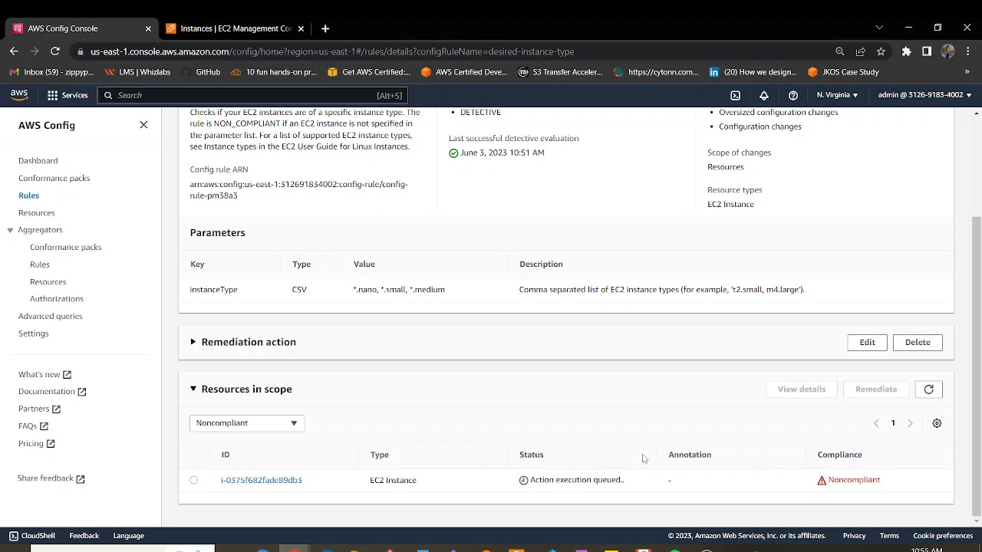
{"action": "left_click_drag", "start_coordinate": [658, 455], "coordinate": [738, 455]}
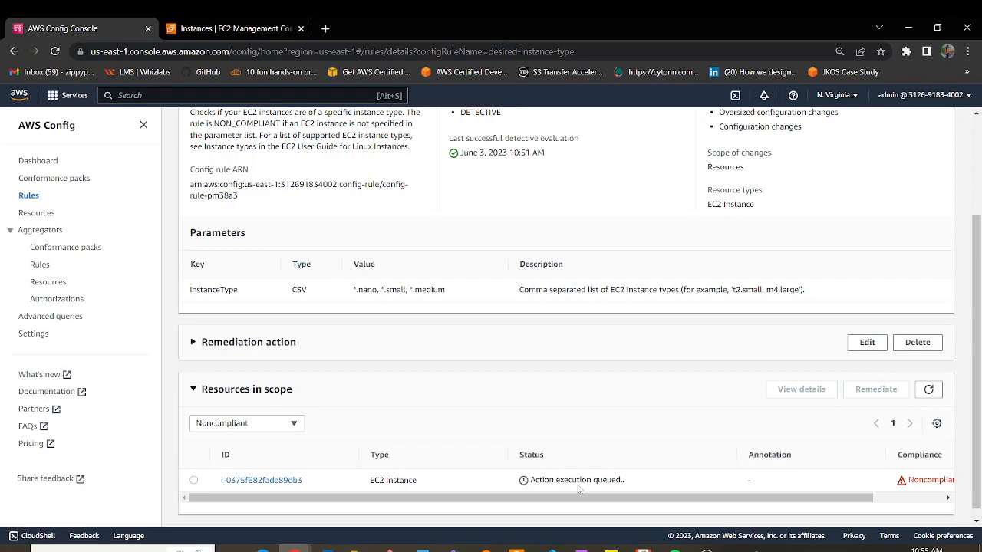
Open the rule's remediation action for editing to review its method and action, and return to the rule without changes.
{"action": "left_click", "coordinate": [867, 342]}
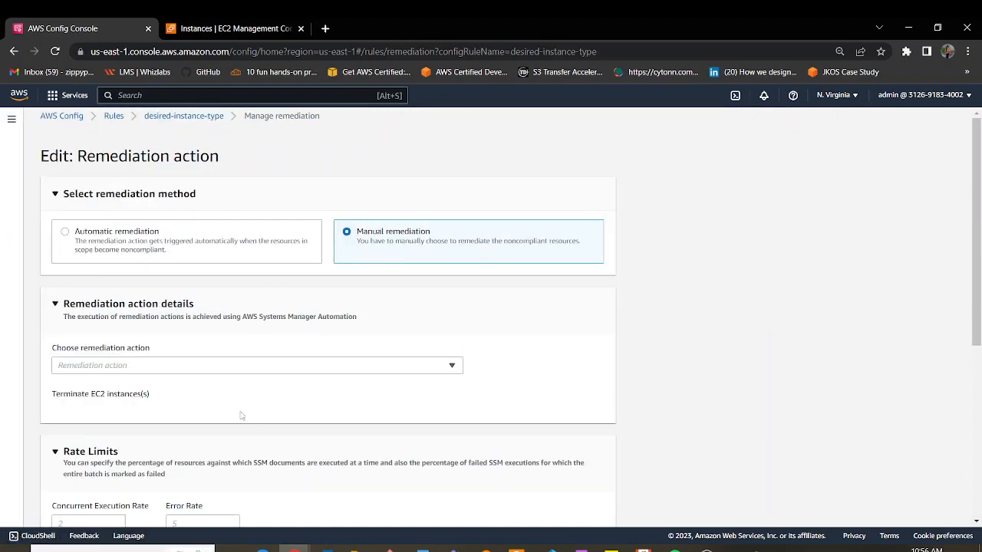
{"action": "left_click_drag", "start_coordinate": [172, 399], "coordinate": [35, 394]}
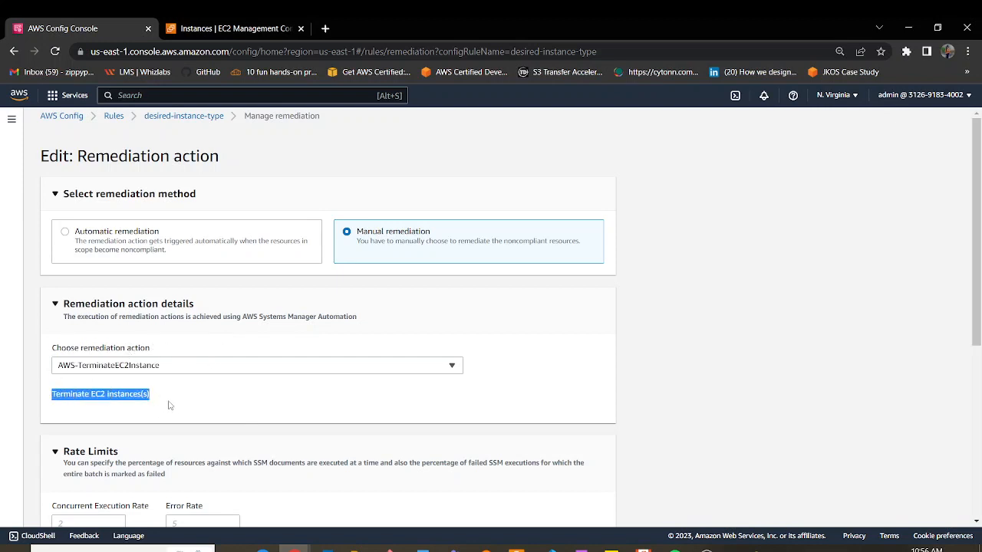
{"action": "left_click", "coordinate": [198, 122]}
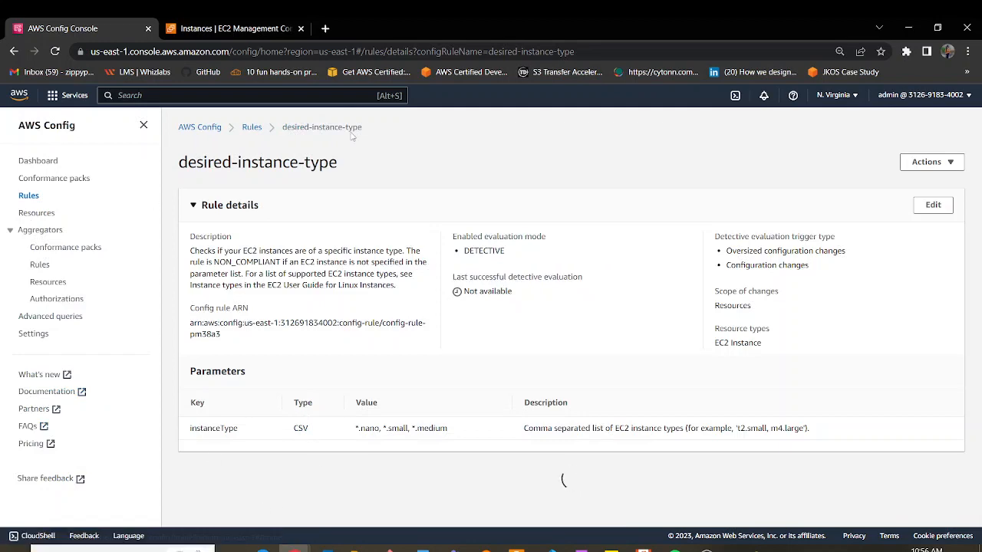
Check the instance's remediation status in the rule's resources in scope, adjusting the ID, Type, Status and Annotation column widths.
{"action": "scroll", "coordinate": [330, 461], "scroll_direction": "down", "scroll_amount": 2}
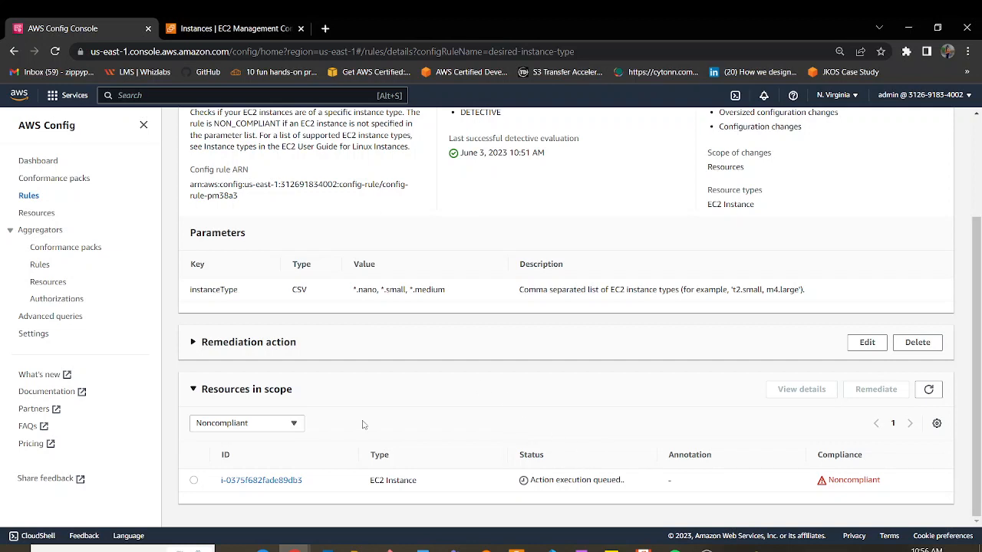
{"action": "left_click_drag", "start_coordinate": [657, 455], "coordinate": [705, 455]}
{"action": "left_click_drag", "start_coordinate": [517, 455], "coordinate": [528, 455]}
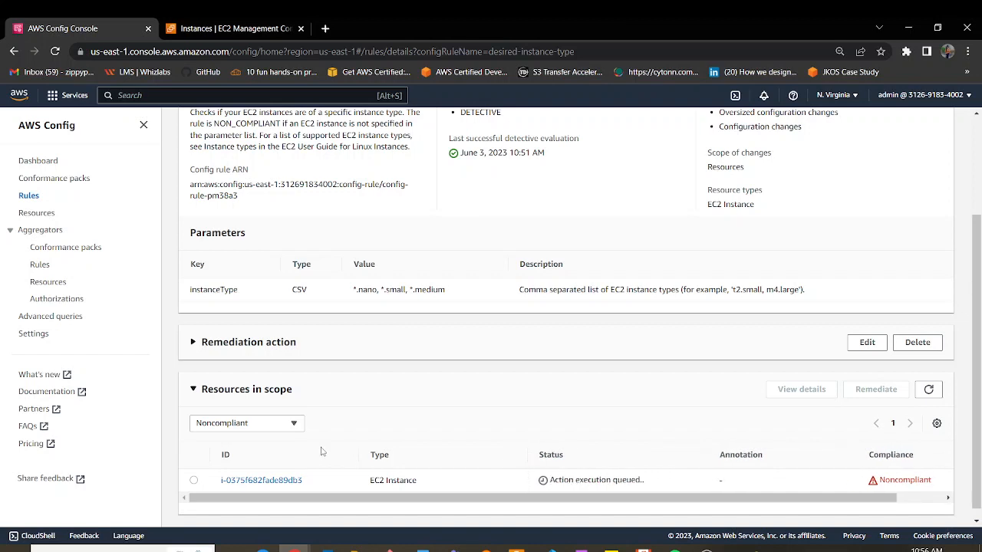
{"action": "left_click_drag", "start_coordinate": [358, 455], "coordinate": [371, 455]}
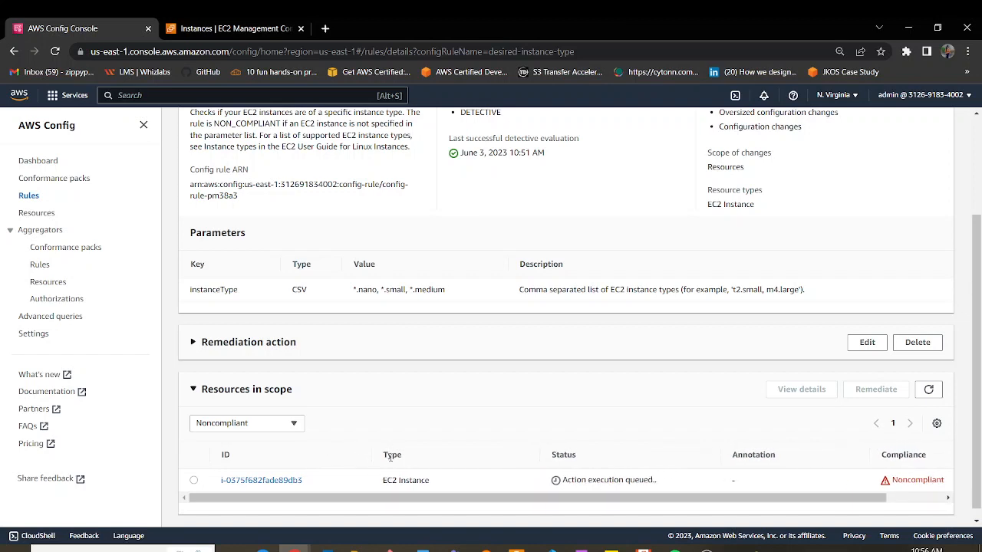
{"action": "left_click_drag", "start_coordinate": [545, 457], "coordinate": [490, 461]}
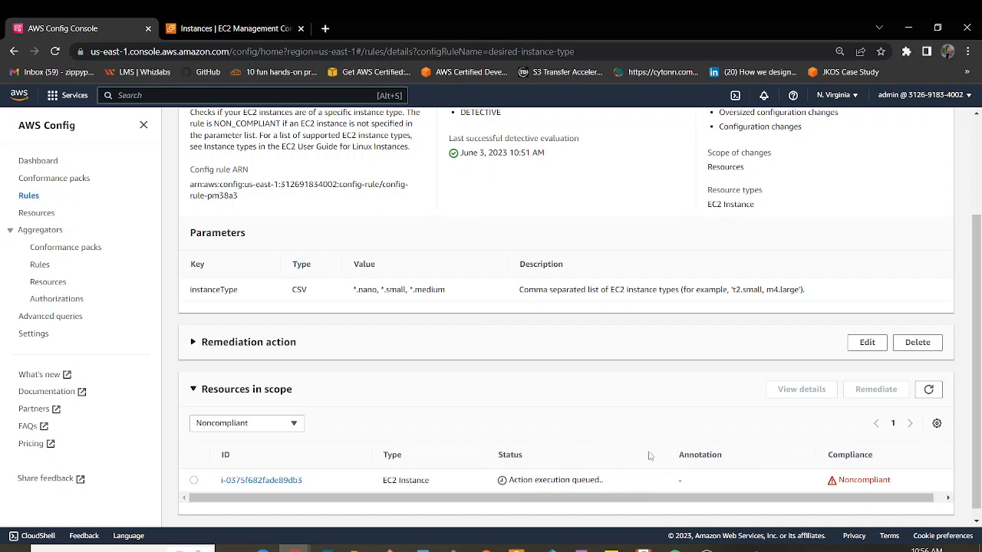
{"action": "left_click_drag", "start_coordinate": [674, 464], "coordinate": [623, 465]}
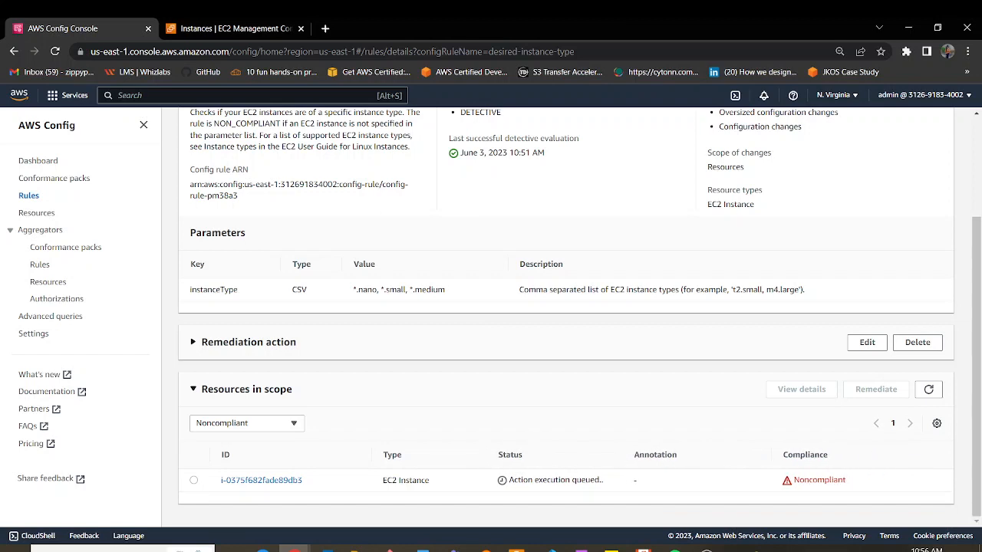
Check test-server's instance state in the EC2 instances list, comparing it with the AWS Config rule, and narrow the Name column.
{"action": "key", "text": "ctrl+Tab"}
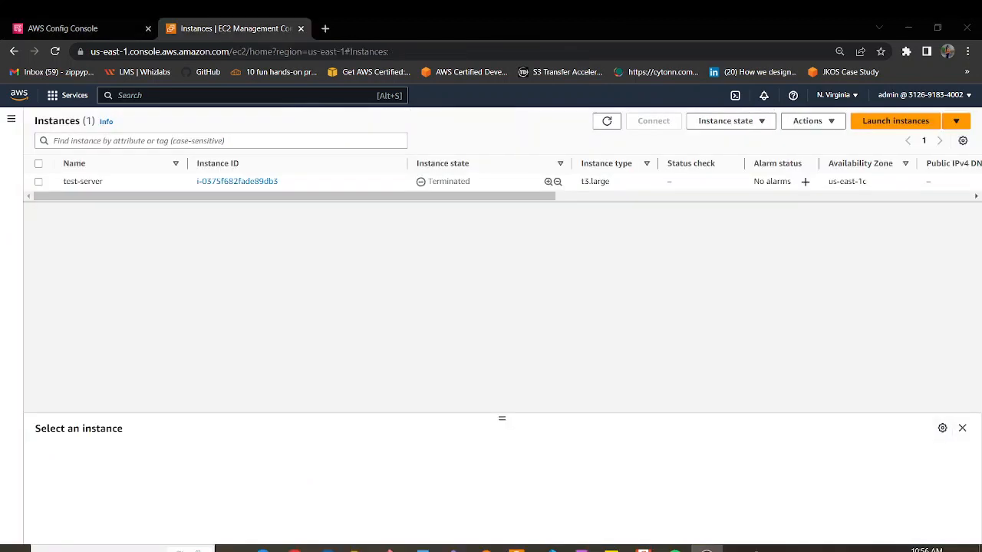
{"action": "left_click", "coordinate": [46, 28]}
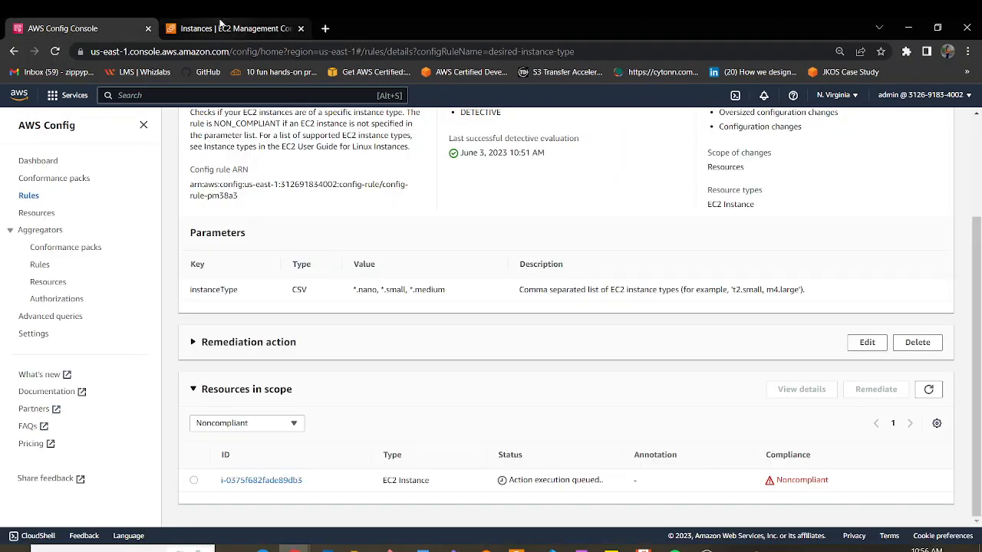
{"action": "left_click", "coordinate": [220, 23]}
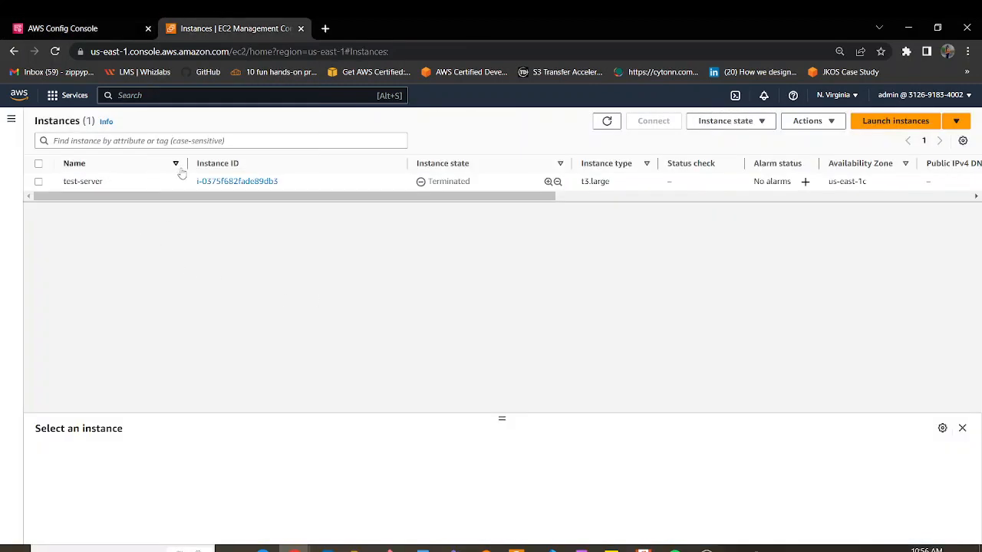
{"action": "left_click_drag", "start_coordinate": [187, 163], "coordinate": [163, 163]}
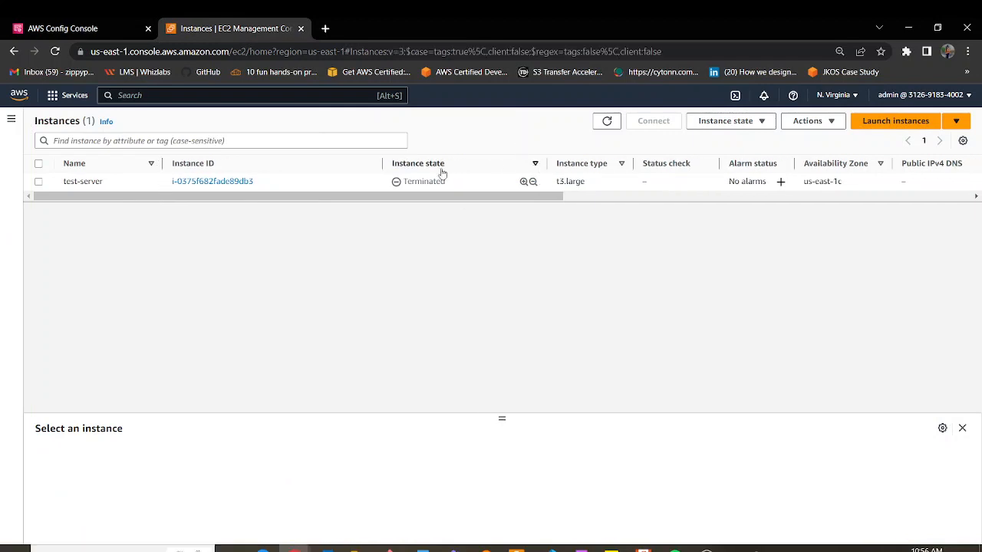
Refresh the EC2 instances list to check test-server's instance state.
{"action": "left_click", "coordinate": [431, 188]}
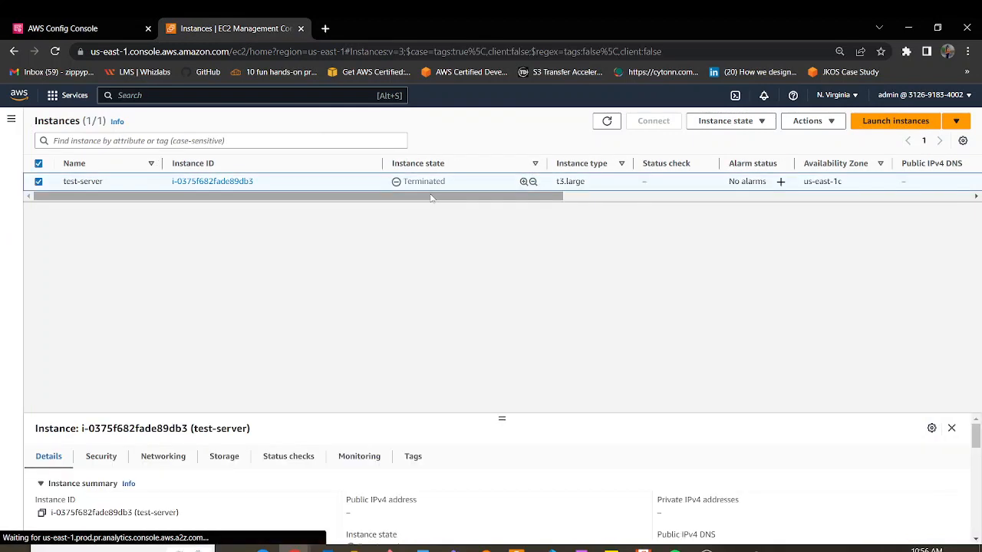
{"action": "left_click", "coordinate": [607, 121]}
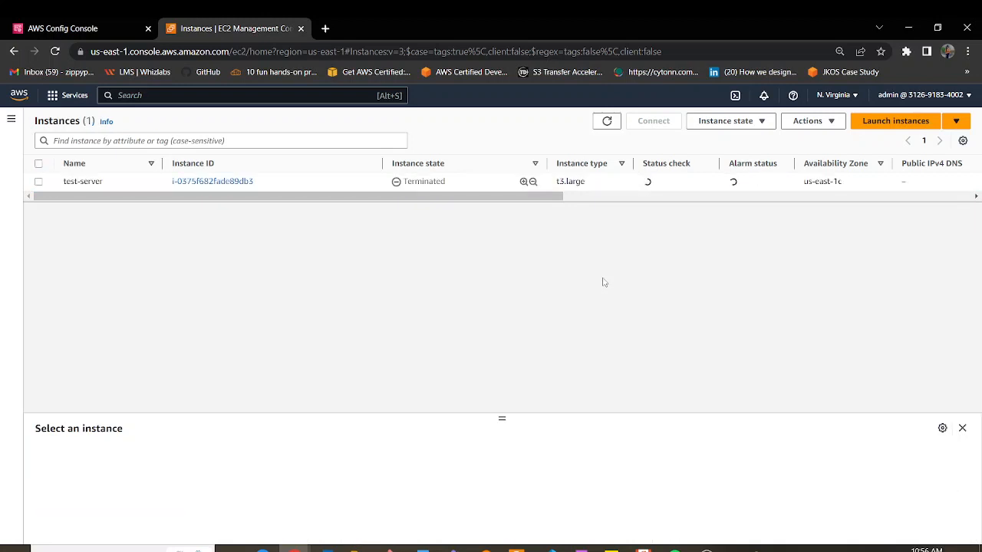
{"action": "left_click", "coordinate": [606, 121]}
Return to the desired-instance-type rule in AWS Config, edit its remediation action and select automatic remediation as the method.
{"action": "left_click", "coordinate": [123, 27]}
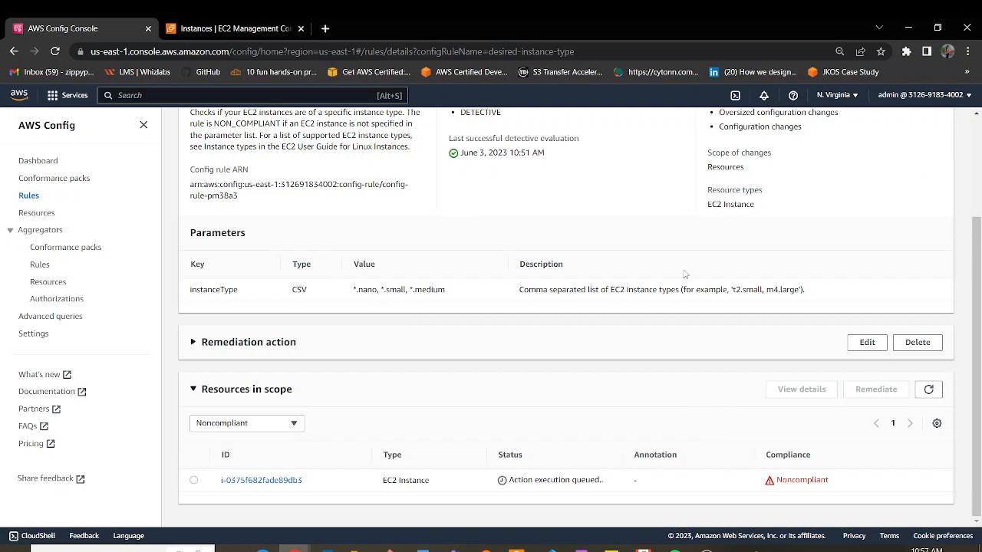
{"action": "left_click", "coordinate": [318, 345]}
{"action": "left_click", "coordinate": [867, 343]}
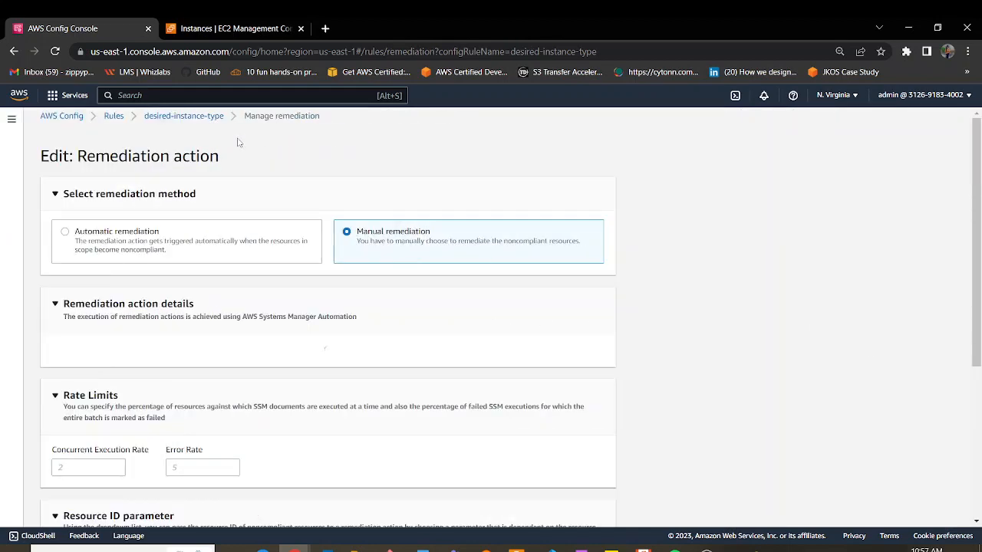
{"action": "left_click", "coordinate": [73, 255]}
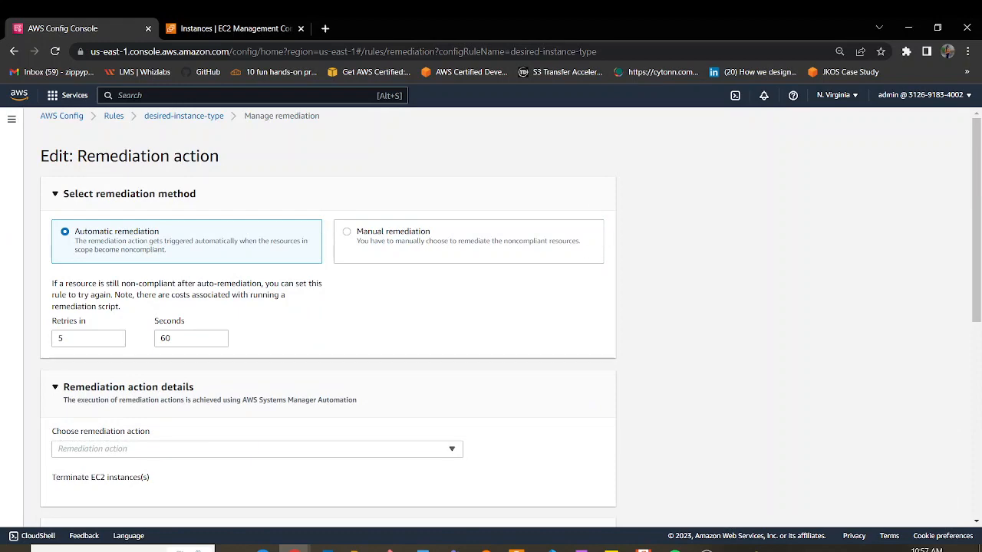
{"action": "left_click_drag", "start_coordinate": [977, 150], "coordinate": [979, 218]}
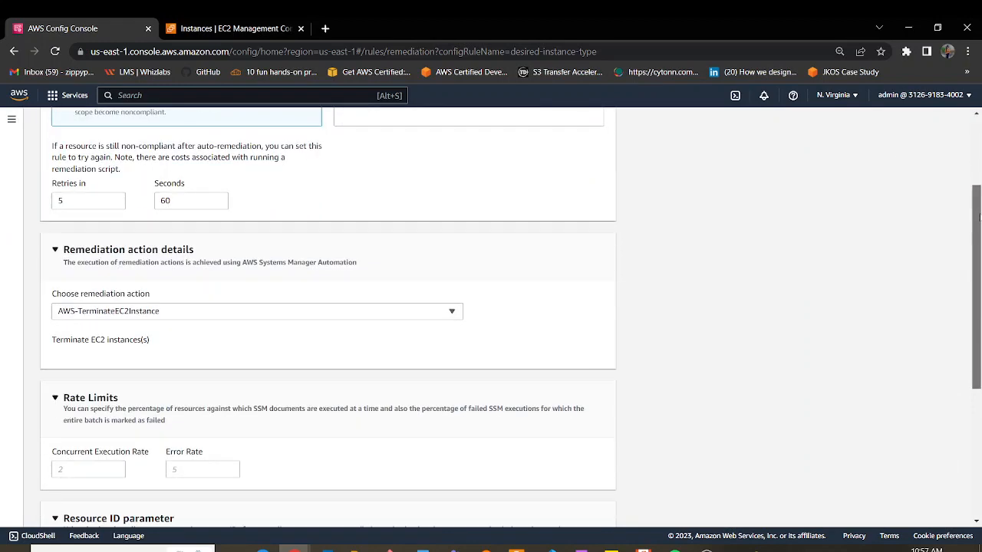
{"action": "scroll", "coordinate": [77, 284], "scroll_direction": "up", "scroll_amount": 2}
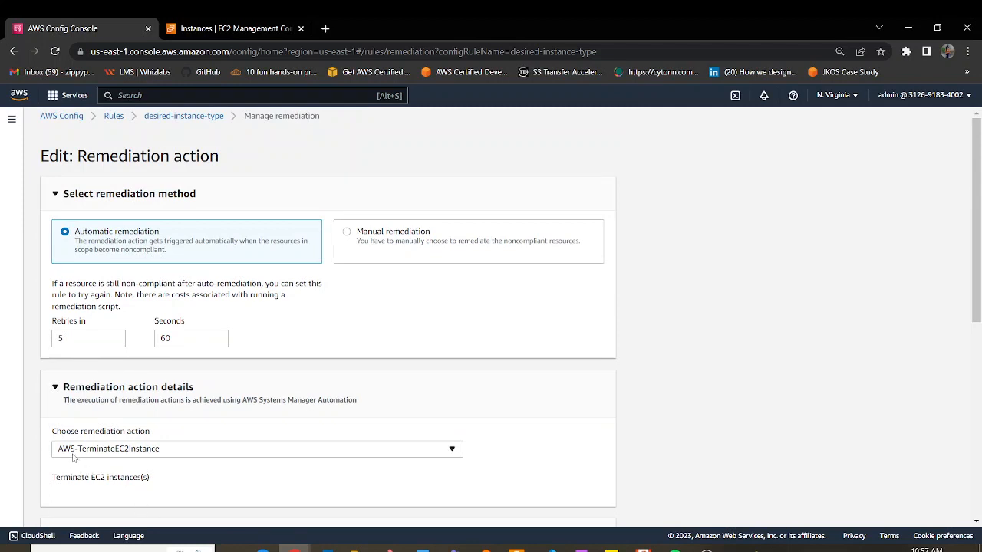
{"action": "left_click_drag", "start_coordinate": [173, 491], "coordinate": [50, 478]}
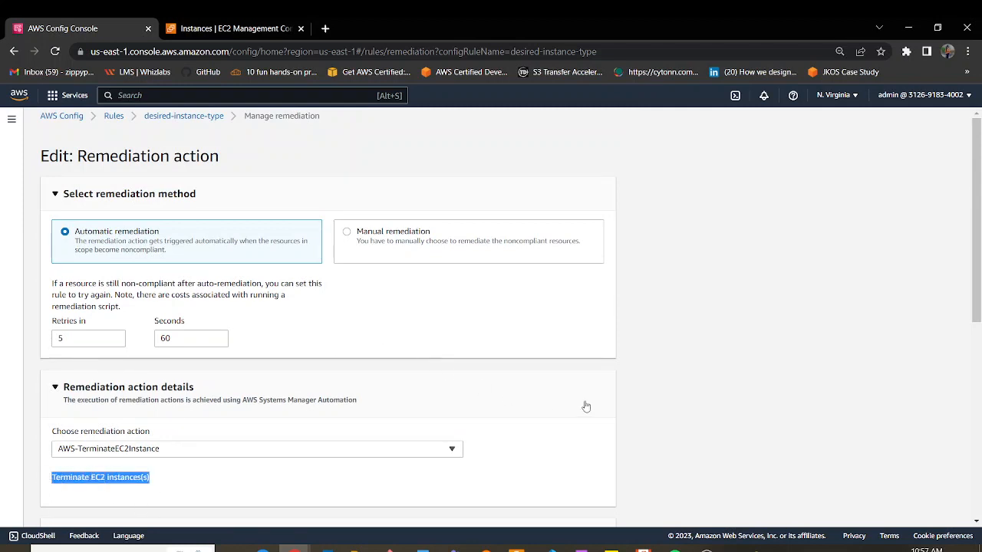
Set the number of retries for automatic remediation to 3.
{"action": "double_click", "coordinate": [66, 338]}
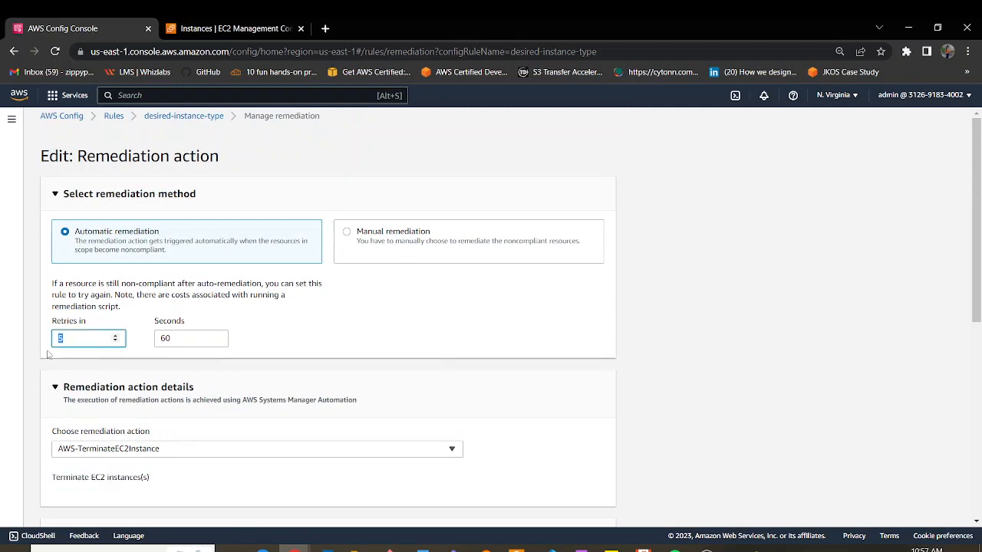
{"action": "type", "text": "3"}
{"action": "left_click", "coordinate": [414, 328]}
Review the remediation action's method, rate limits, resource ID parameter and the required AutomationAssumeRole parameter.
{"action": "left_click_drag", "start_coordinate": [970, 253], "coordinate": [970, 291]}
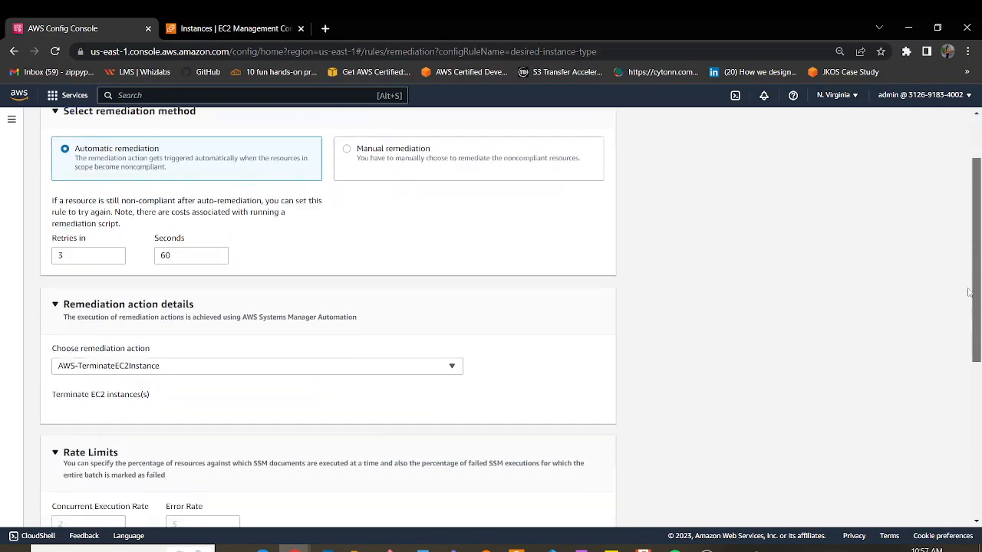
{"action": "scroll", "coordinate": [947, 360], "scroll_direction": "down", "scroll_amount": 3}
{"action": "scroll", "coordinate": [947, 364], "scroll_direction": "down", "scroll_amount": 1}
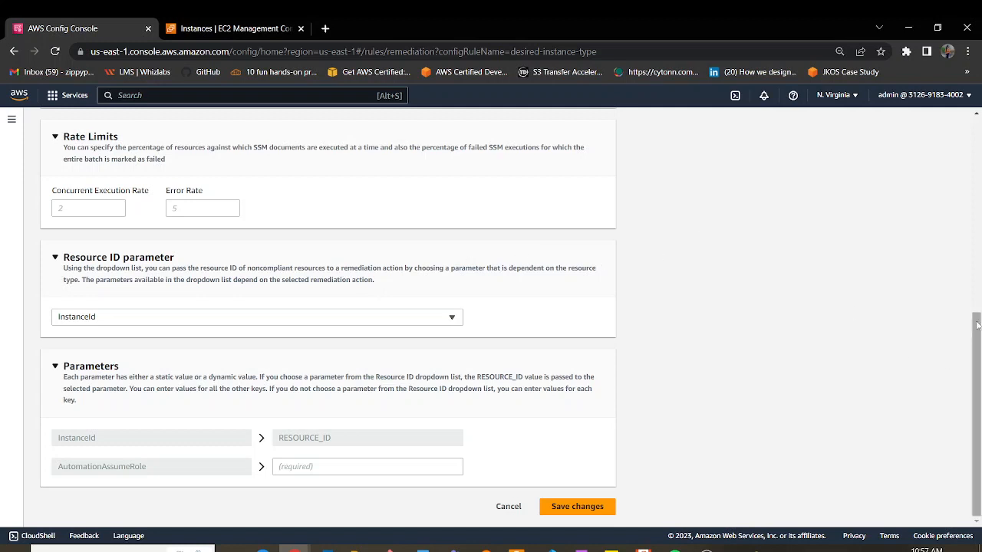
{"action": "scroll", "coordinate": [176, 345], "scroll_direction": "up", "scroll_amount": 5}
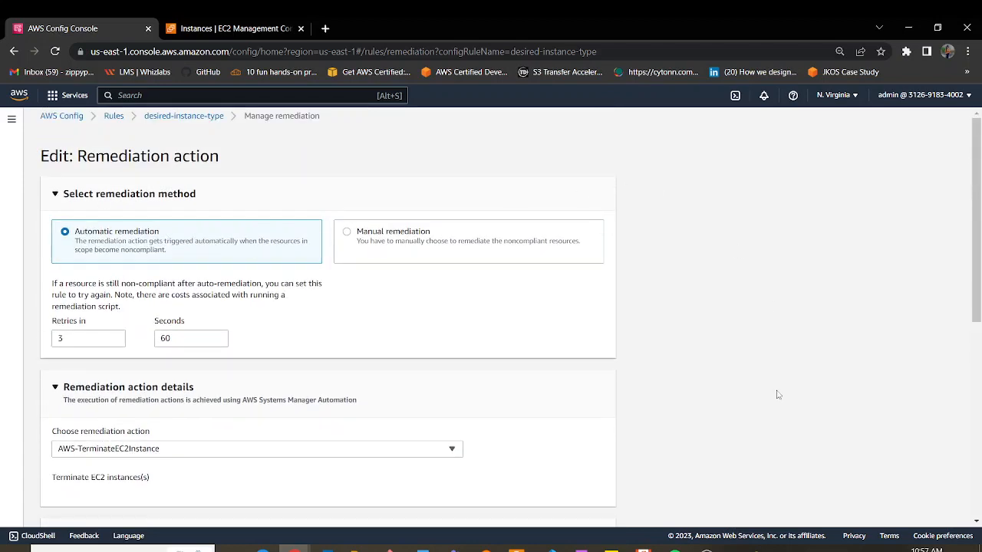
{"action": "scroll", "coordinate": [763, 337], "scroll_direction": "down", "scroll_amount": 5}
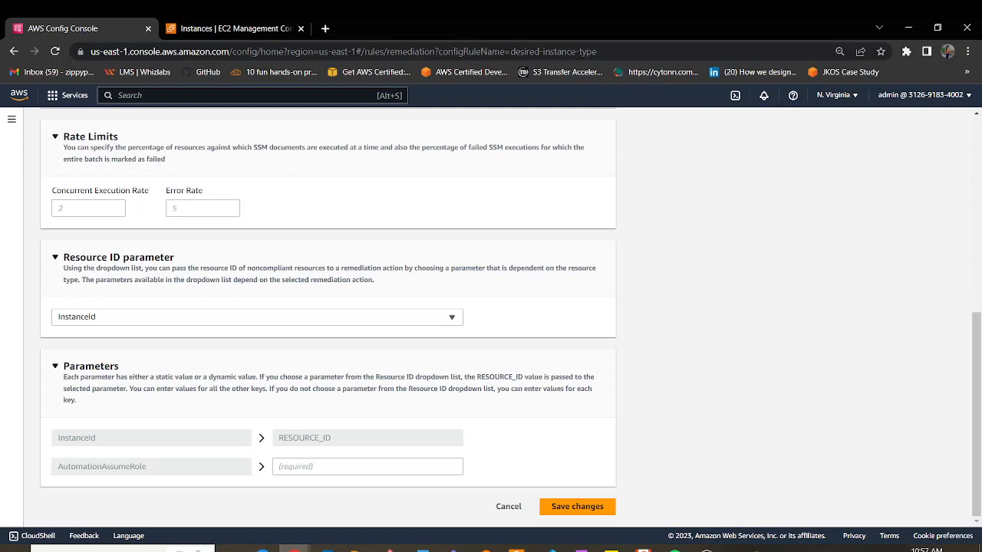
{"action": "left_click", "coordinate": [707, 549]}
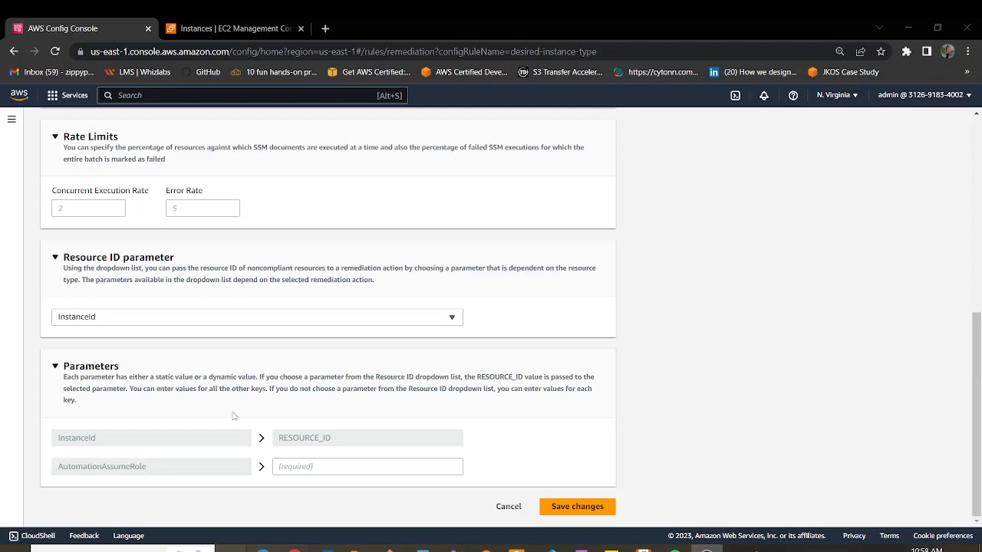
{"action": "left_click_drag", "start_coordinate": [185, 477], "coordinate": [84, 469]}
{"action": "left_click", "coordinate": [297, 470]}
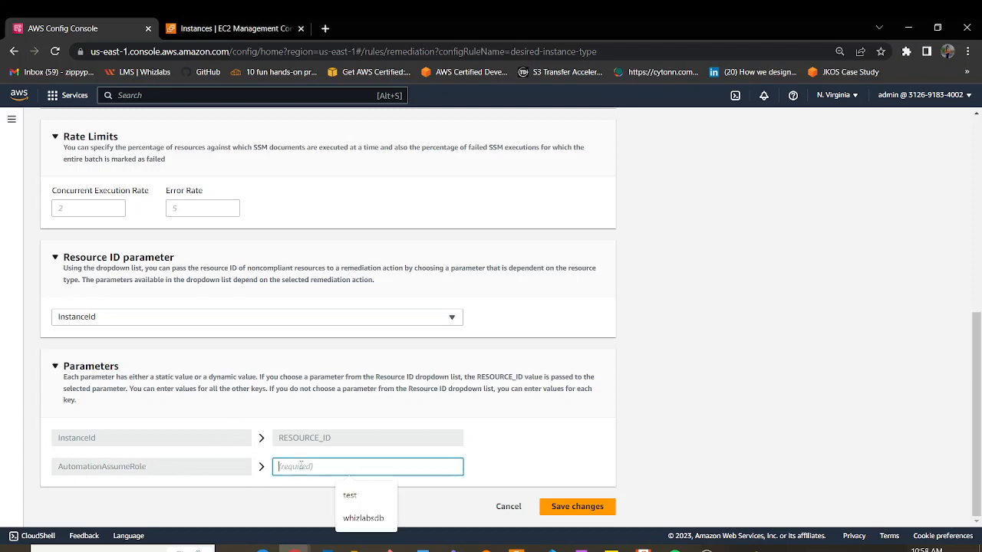
{"action": "scroll", "coordinate": [312, 141], "scroll_direction": "up", "scroll_amount": 5}
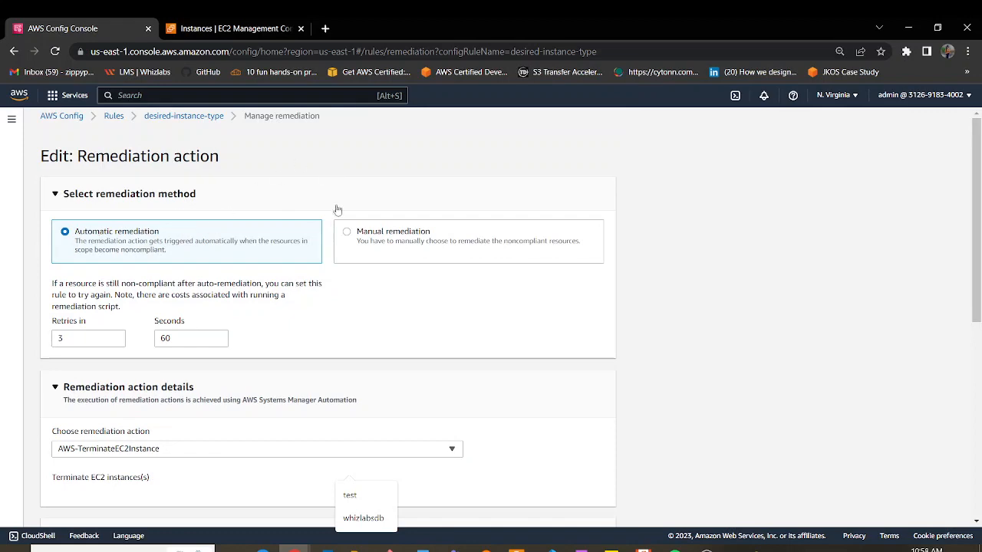
{"action": "scroll", "coordinate": [335, 210], "scroll_direction": "down", "scroll_amount": 5}
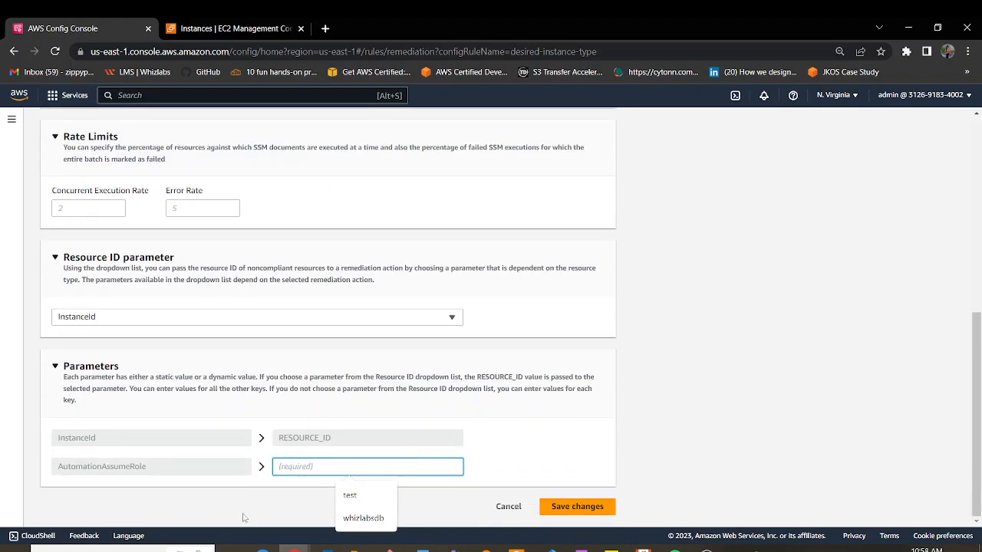
{"action": "left_click", "coordinate": [653, 439]}
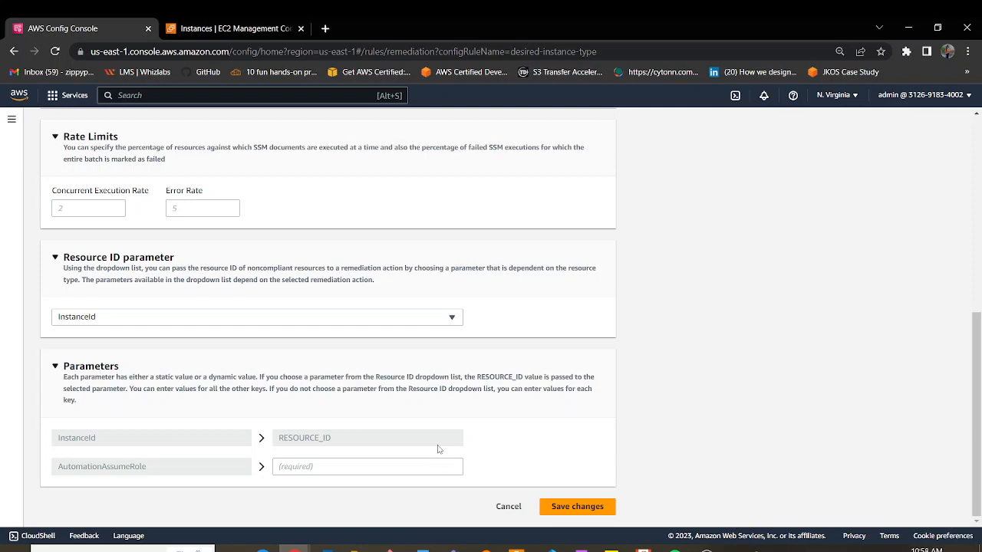
{"action": "left_click", "coordinate": [300, 467]}
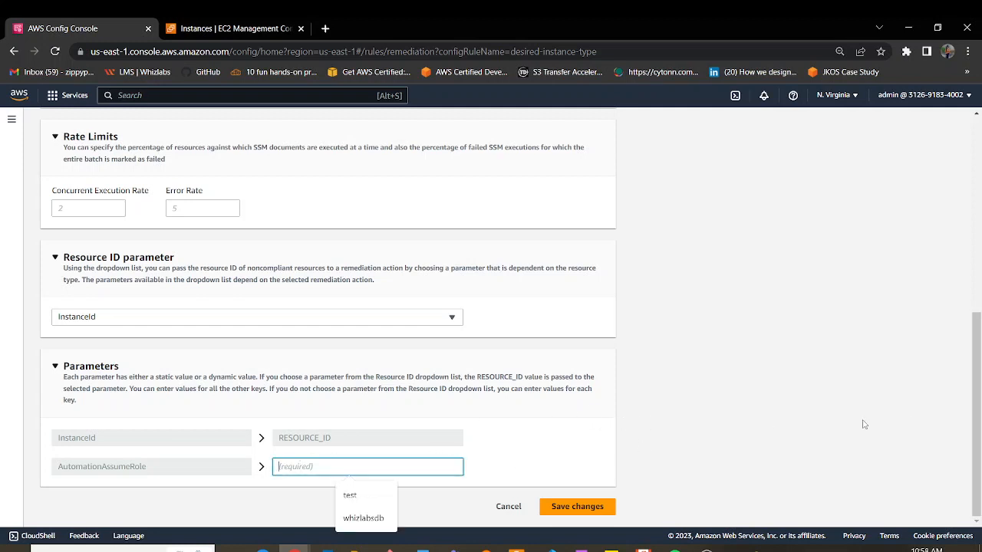
{"action": "scroll", "coordinate": [903, 417], "scroll_direction": "up", "scroll_amount": 5}
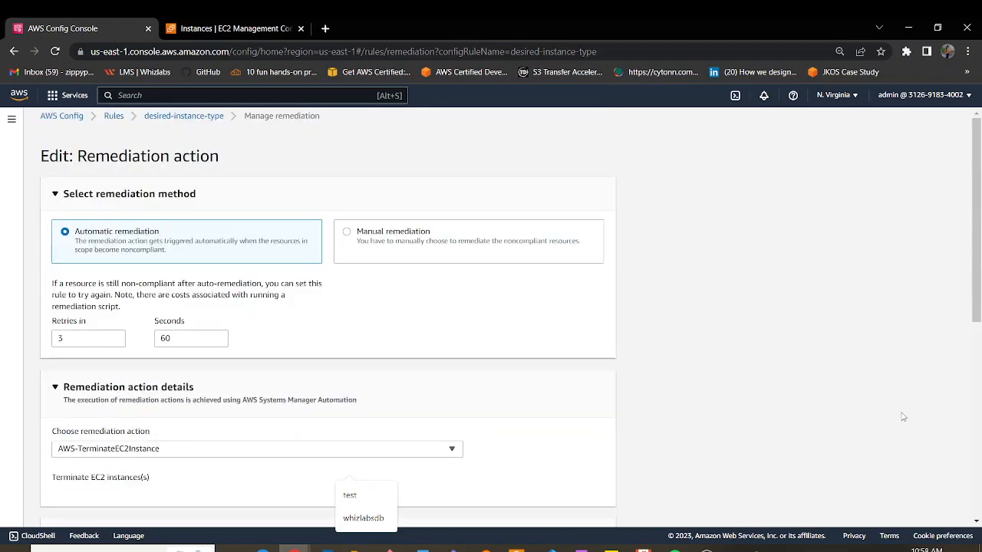
{"action": "scroll", "coordinate": [903, 417], "scroll_direction": "down", "scroll_amount": 5}
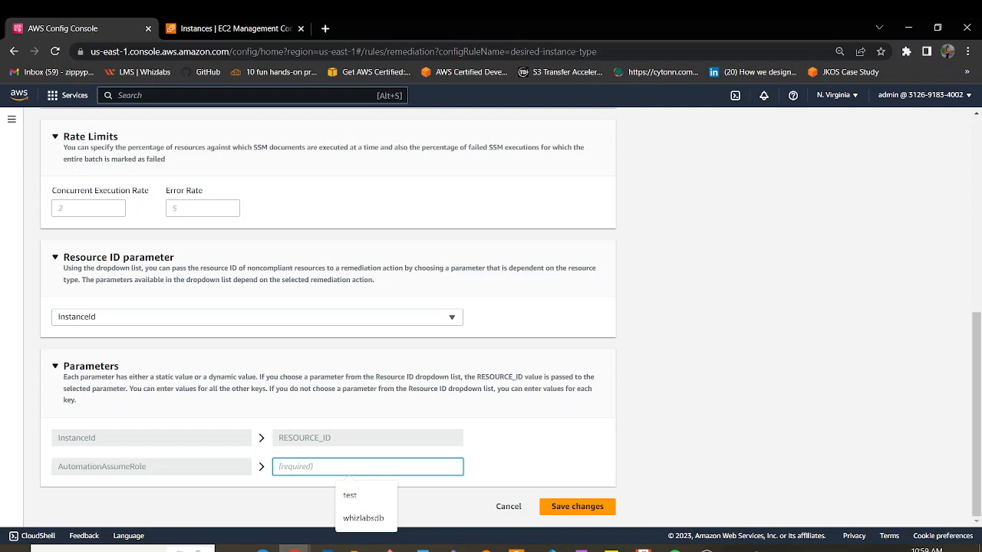
{"action": "left_click", "coordinate": [707, 551]}
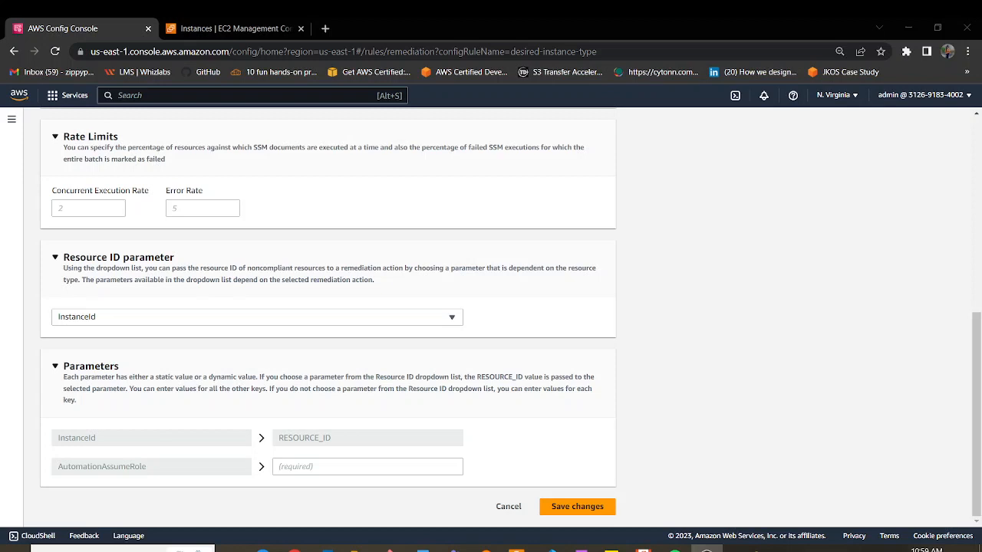
Duplicate the EC2 Instances browser tab and open the IAM console in the copy.
{"action": "right_click", "coordinate": [233, 32]}
{"action": "left_click", "coordinate": [199, 29]}
{"action": "right_click", "coordinate": [210, 25]}
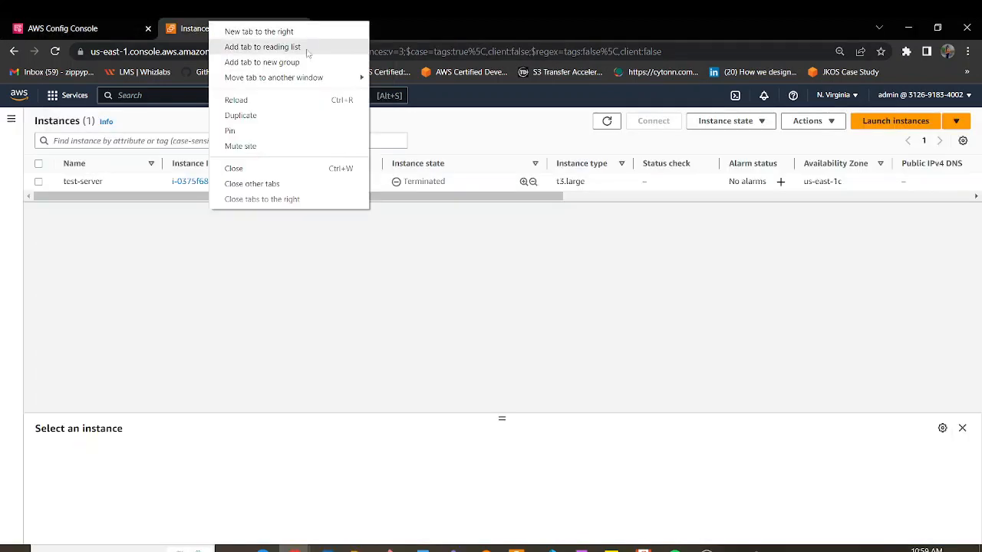
{"action": "left_click", "coordinate": [242, 116]}
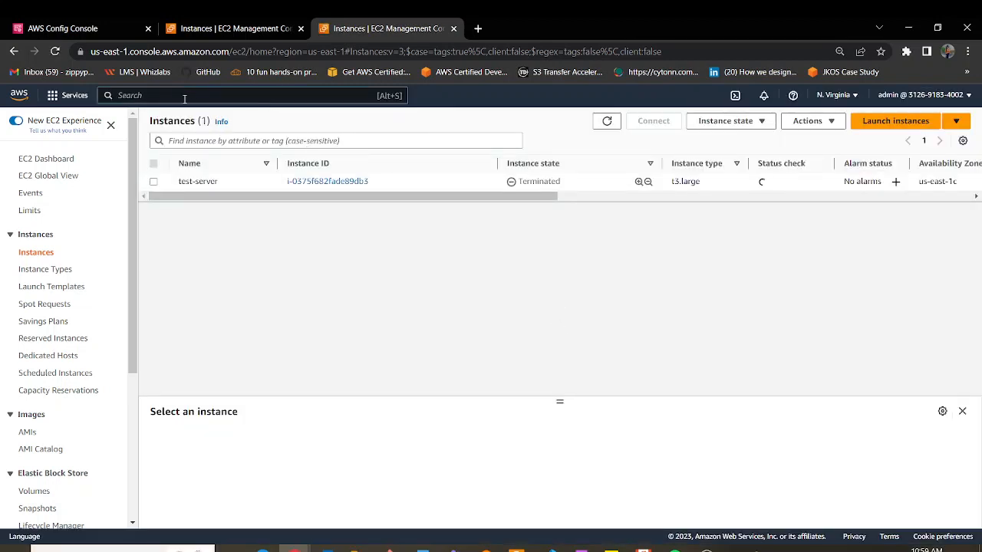
{"action": "left_click", "coordinate": [184, 98]}
{"action": "type", "text": "iam"}
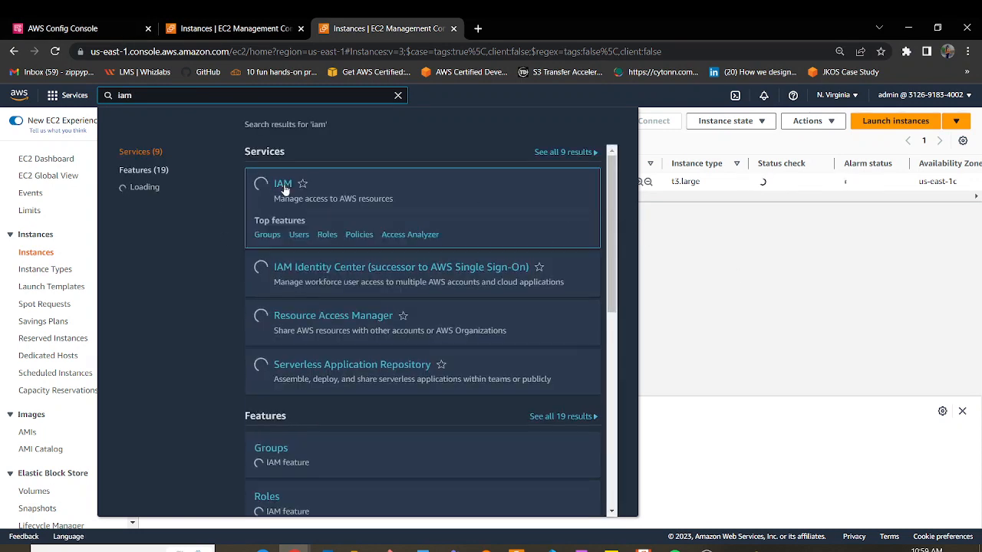
{"action": "left_click", "coordinate": [282, 186]}
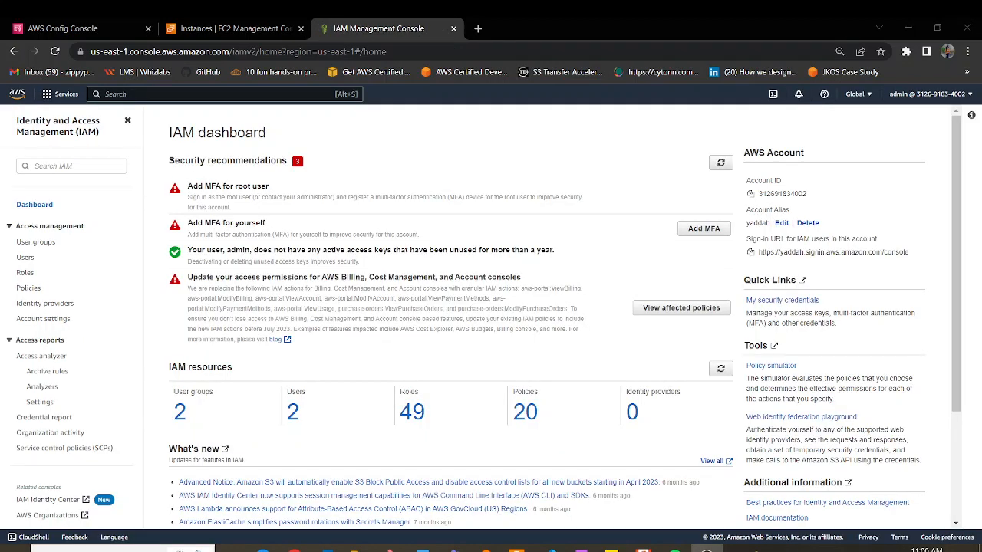
Search the IAM roles for "ec" and open the SSM-Automation-EC2 role.
{"action": "left_click", "coordinate": [24, 274]}
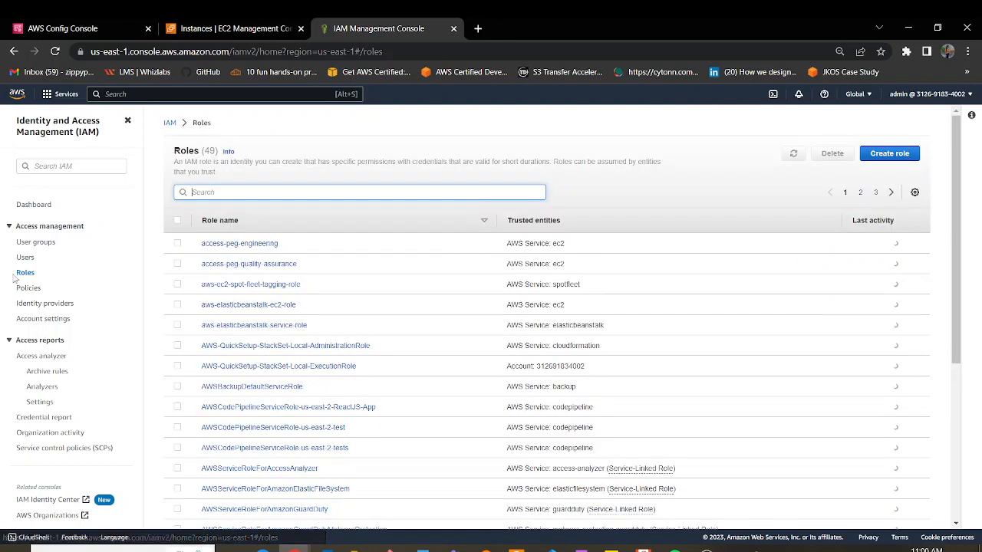
{"action": "left_click", "coordinate": [239, 193]}
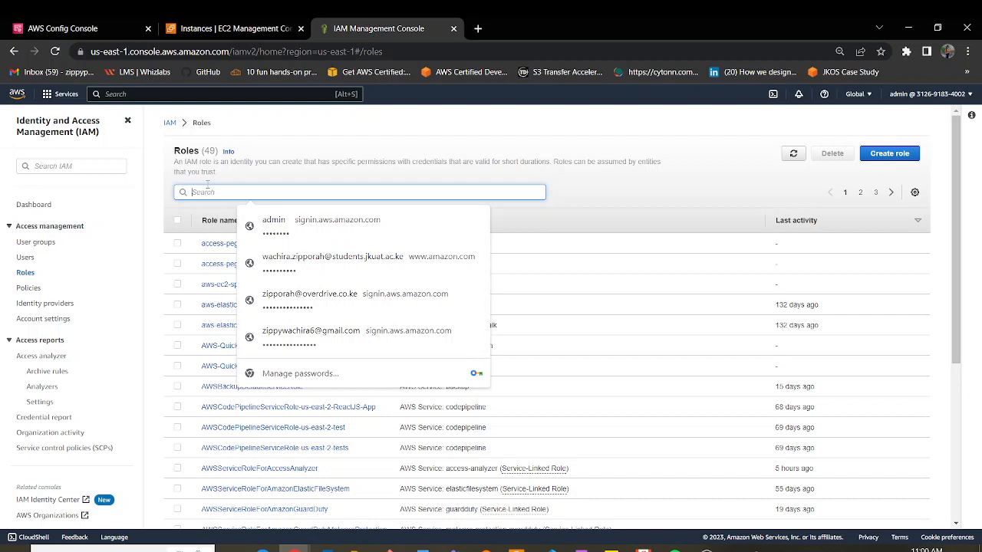
{"action": "type", "text": "ec"}
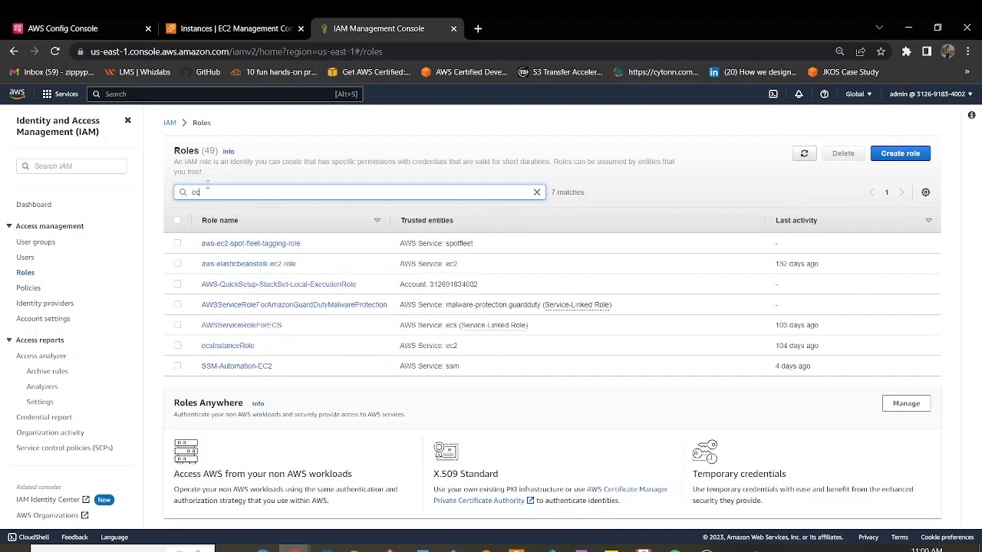
{"action": "left_click", "coordinate": [234, 367]}
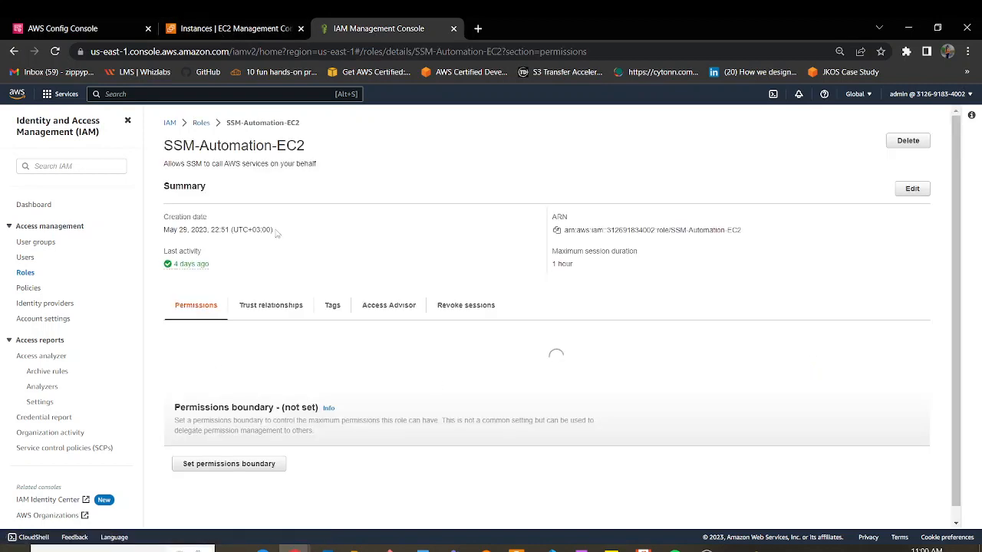
Examine the SSM-Automation-EC2 role's trusted service and permissions, and open its attached AmazonSSMAutomationRole policy.
{"action": "left_click_drag", "start_coordinate": [959, 157], "coordinate": [960, 261]}
{"action": "left_click", "coordinate": [278, 164]}
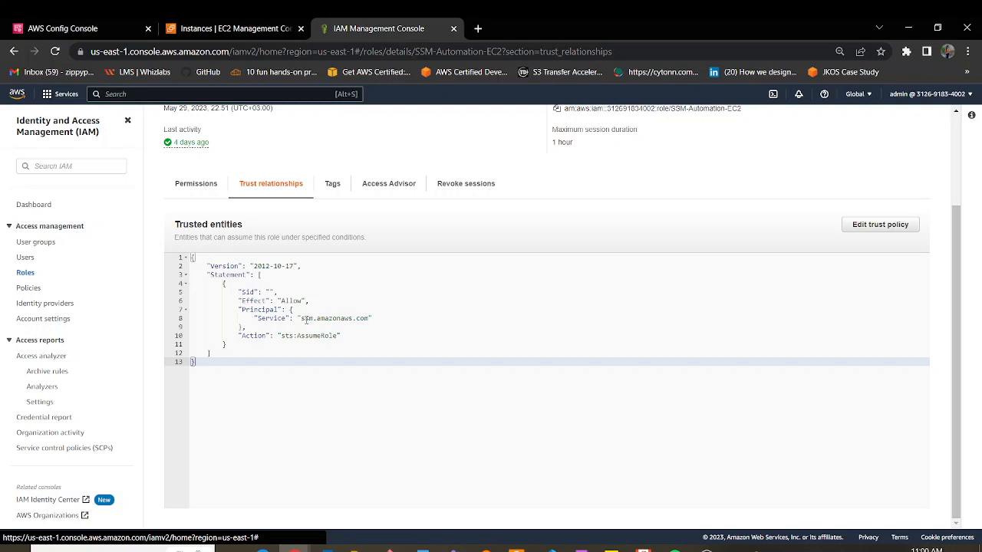
{"action": "left_click_drag", "start_coordinate": [302, 319], "coordinate": [373, 319]}
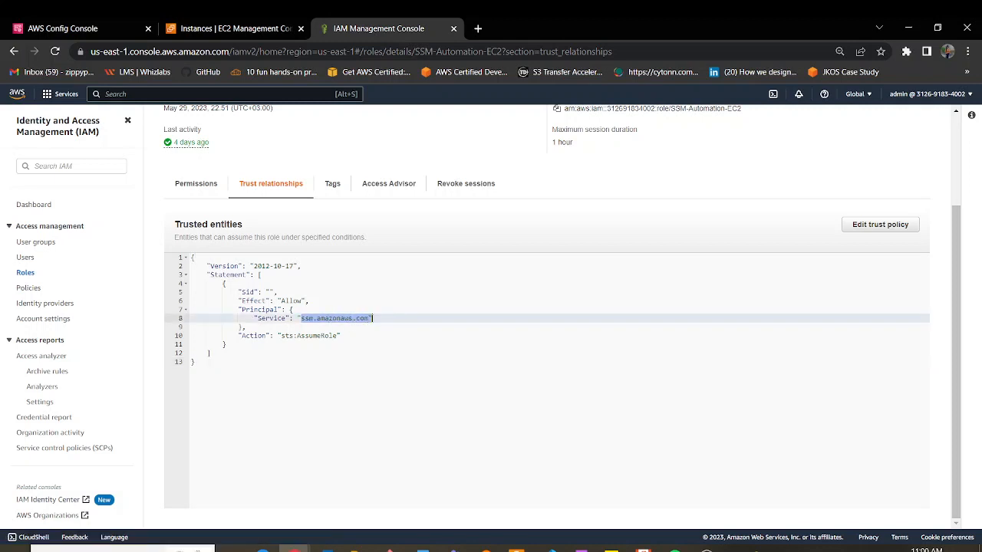
{"action": "left_click", "coordinate": [310, 319]}
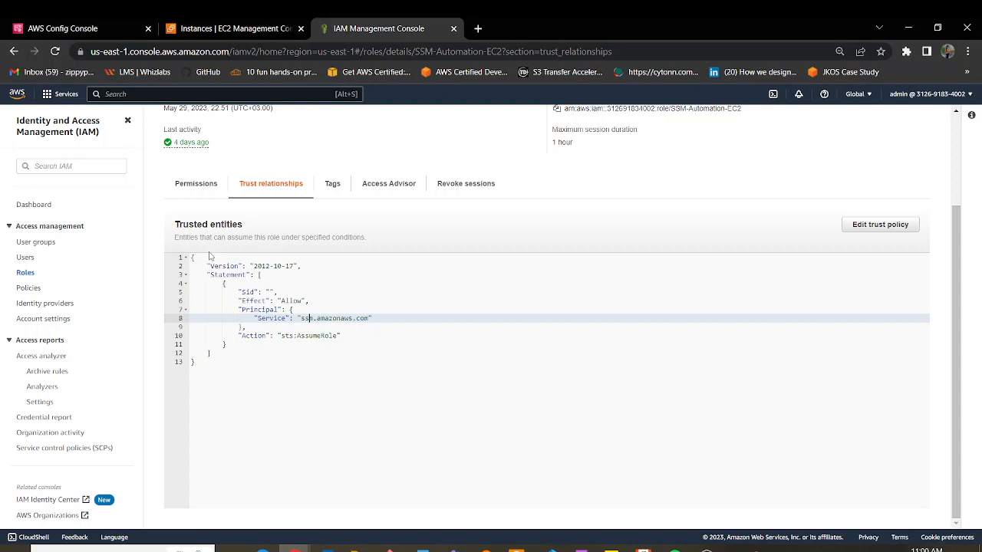
{"action": "left_click", "coordinate": [204, 187]}
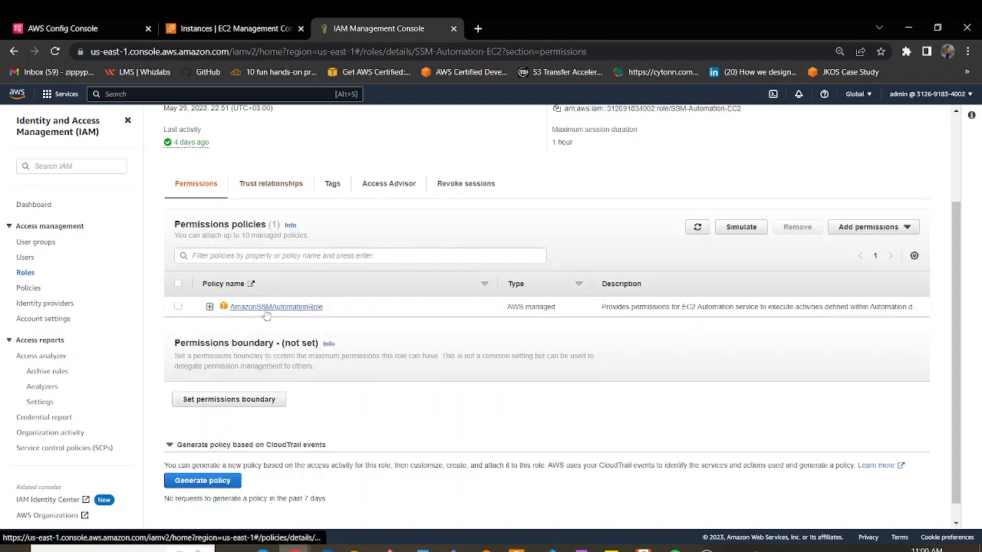
{"action": "left_click", "coordinate": [291, 310]}
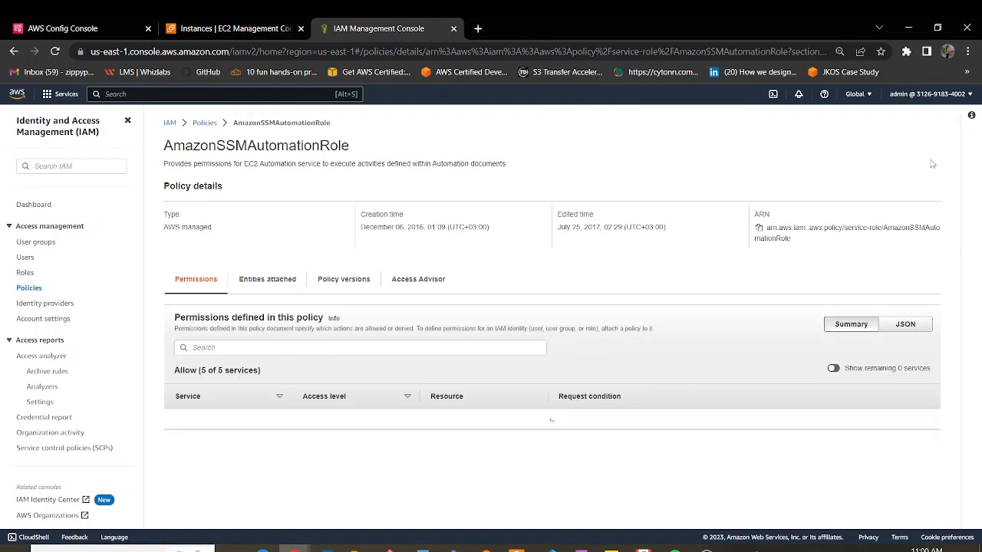
Examine the services covered by the AmazonSSMAutomationRole policy and its permitted EC2 actions, and return to the services list.
{"action": "scroll", "coordinate": [375, 345], "scroll_direction": "down", "scroll_amount": 1}
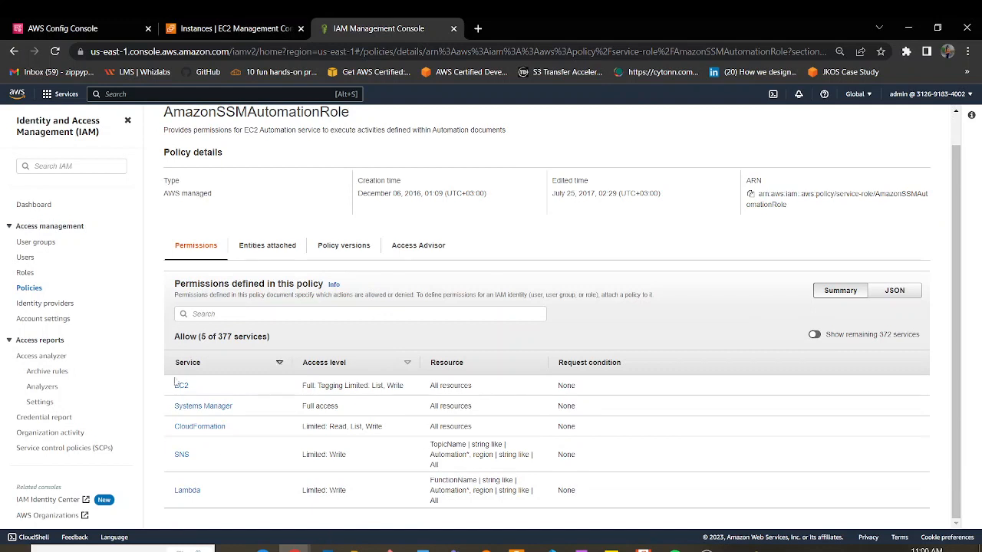
{"action": "left_click_drag", "start_coordinate": [192, 386], "coordinate": [165, 389]}
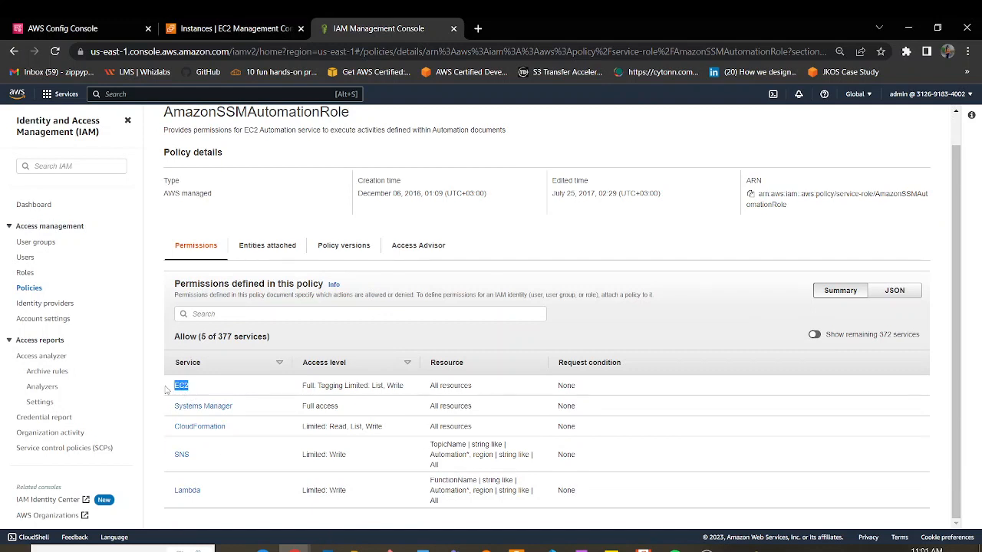
{"action": "left_click", "coordinate": [222, 386]}
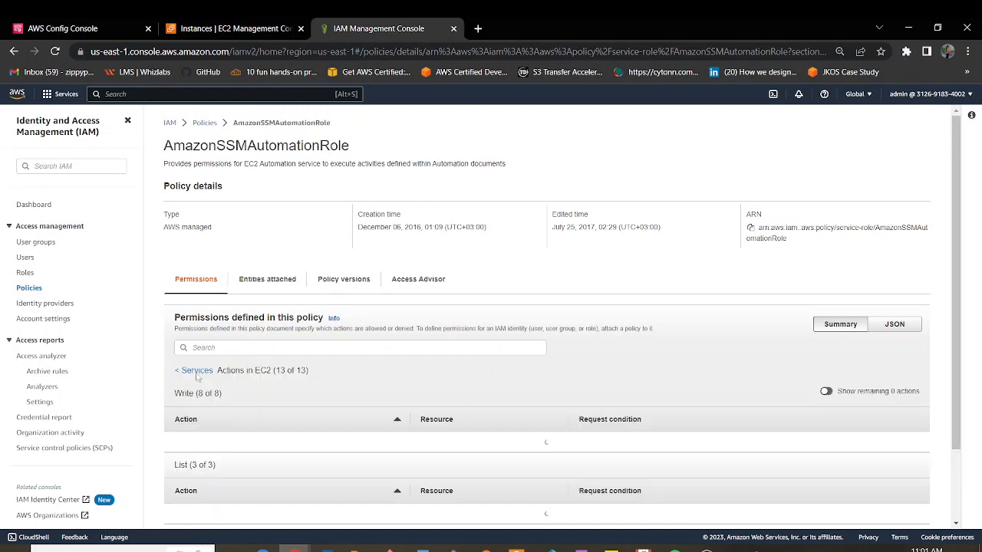
{"action": "scroll", "coordinate": [227, 498], "scroll_direction": "down", "scroll_amount": 1}
{"action": "scroll", "coordinate": [228, 498], "scroll_direction": "down", "scroll_amount": 2}
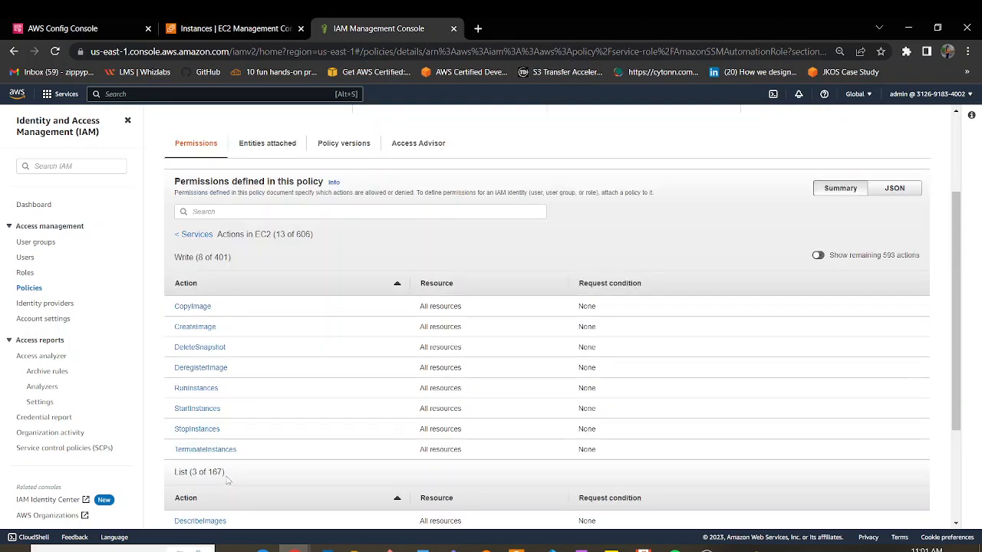
{"action": "scroll", "coordinate": [230, 476], "scroll_direction": "up", "scroll_amount": 3}
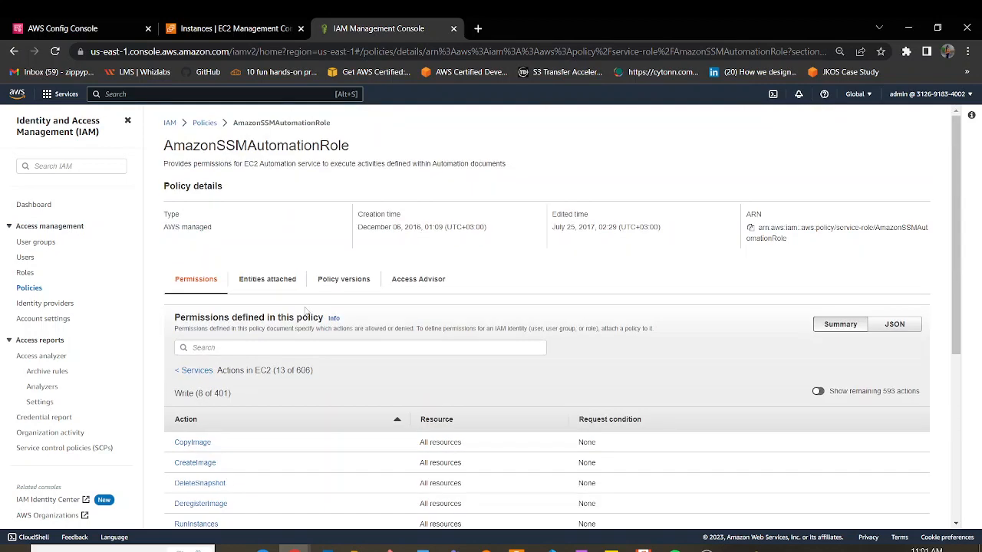
{"action": "left_click", "coordinate": [177, 371]}
{"action": "scroll", "coordinate": [483, 375], "scroll_direction": "down", "scroll_amount": 2}
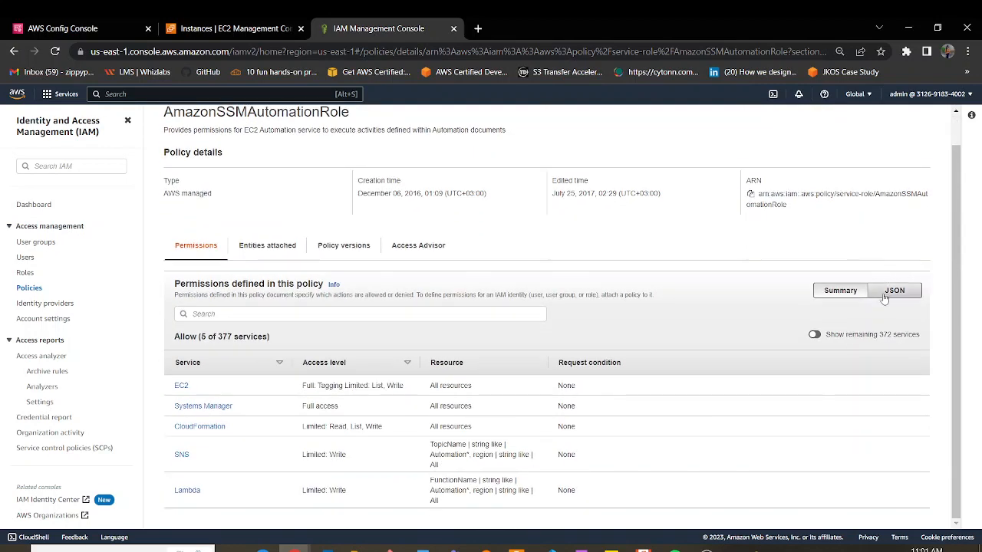
Show the policy's permissions as JSON and read its Lambda, EC2, CloudFormation, SSM and SNS statements.
{"action": "left_click", "coordinate": [895, 291]}
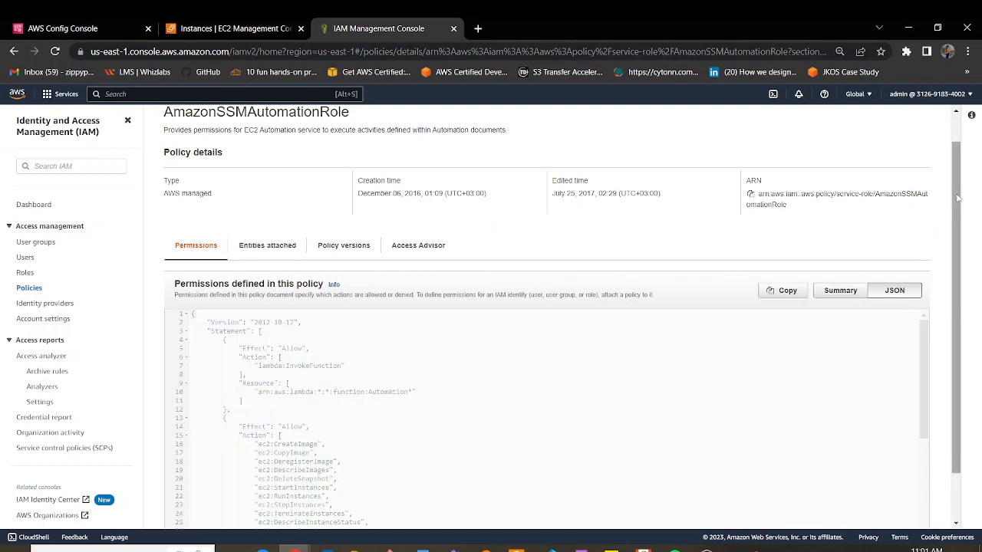
{"action": "scroll", "coordinate": [951, 259], "scroll_direction": "down", "scroll_amount": 1}
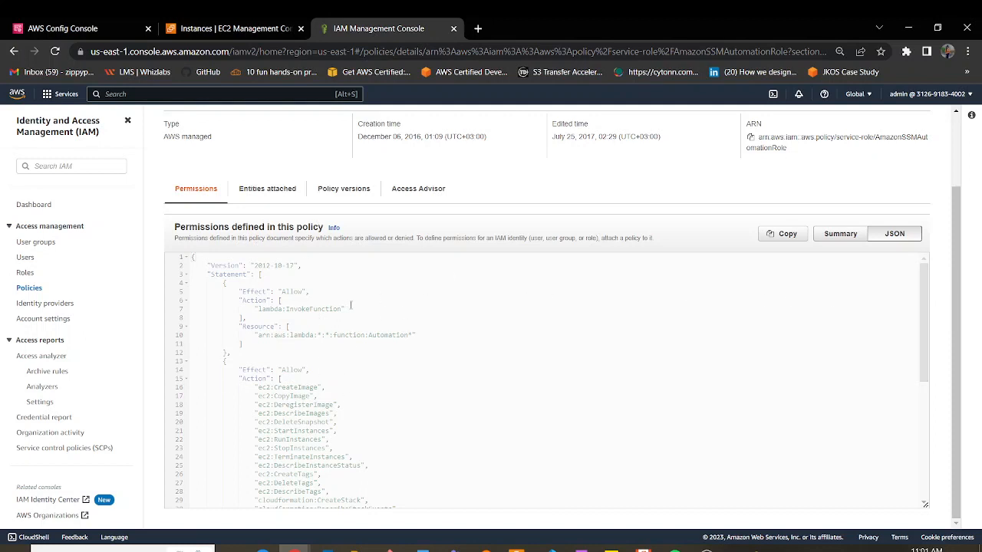
{"action": "left_click_drag", "start_coordinate": [350, 307], "coordinate": [236, 307]}
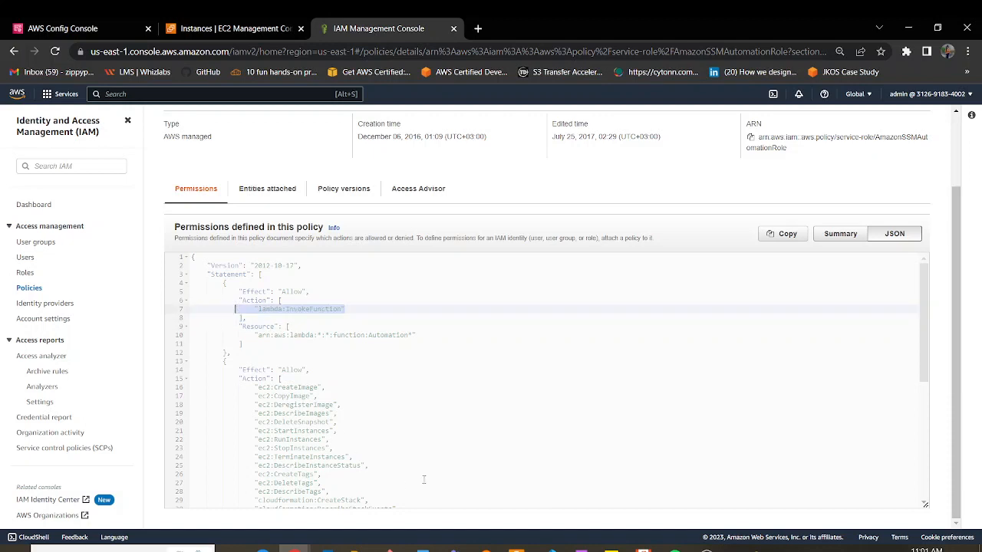
{"action": "scroll", "coordinate": [318, 403], "scroll_direction": "down", "scroll_amount": 3}
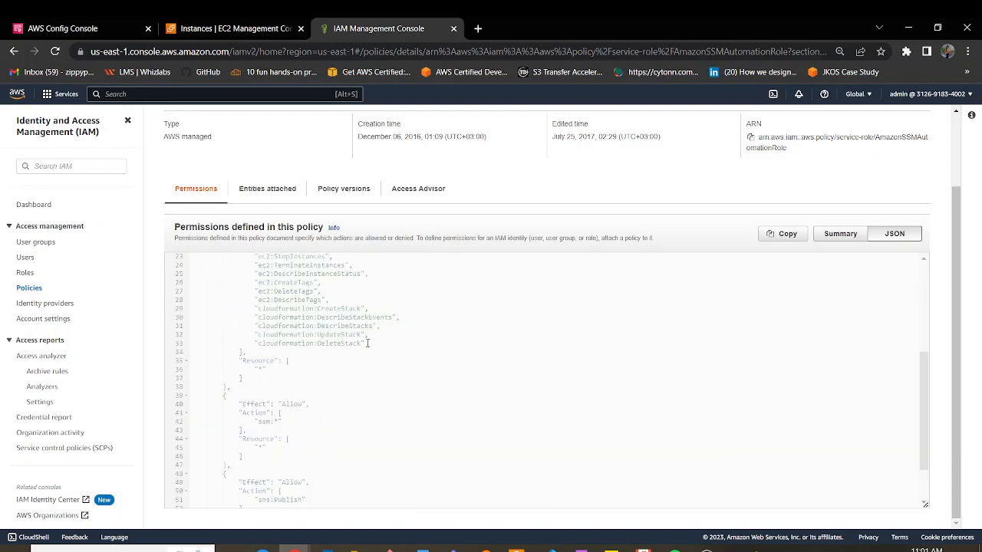
{"action": "scroll", "coordinate": [364, 338], "scroll_direction": "up", "scroll_amount": 3}
{"action": "left_click_drag", "start_coordinate": [324, 388], "coordinate": [346, 274]}
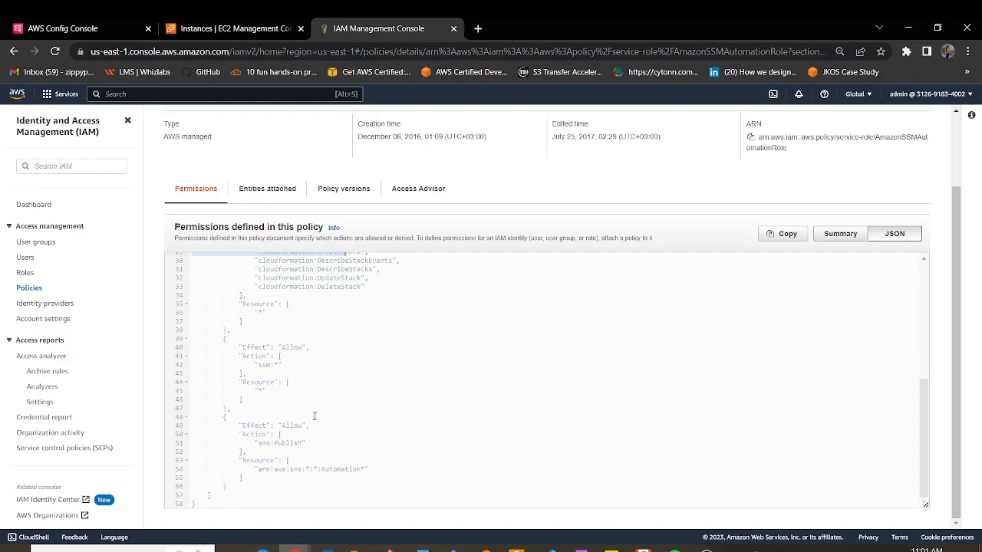
{"action": "scroll", "coordinate": [334, 365], "scroll_direction": "up", "scroll_amount": 3}
{"action": "left_click", "coordinate": [334, 376]}
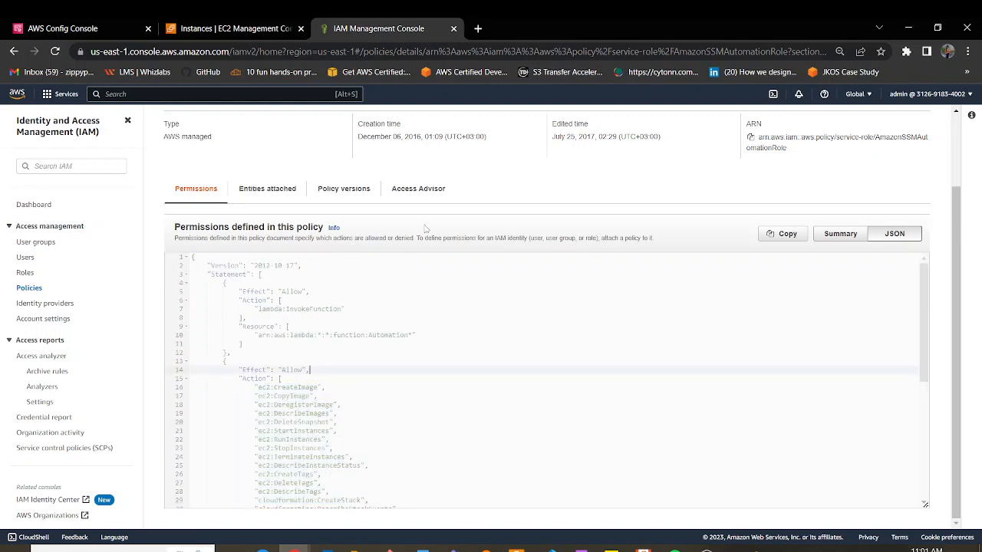
{"action": "scroll", "coordinate": [476, 387], "scroll_direction": "up", "scroll_amount": 1}
{"action": "scroll", "coordinate": [475, 387], "scroll_direction": "up", "scroll_amount": 1}
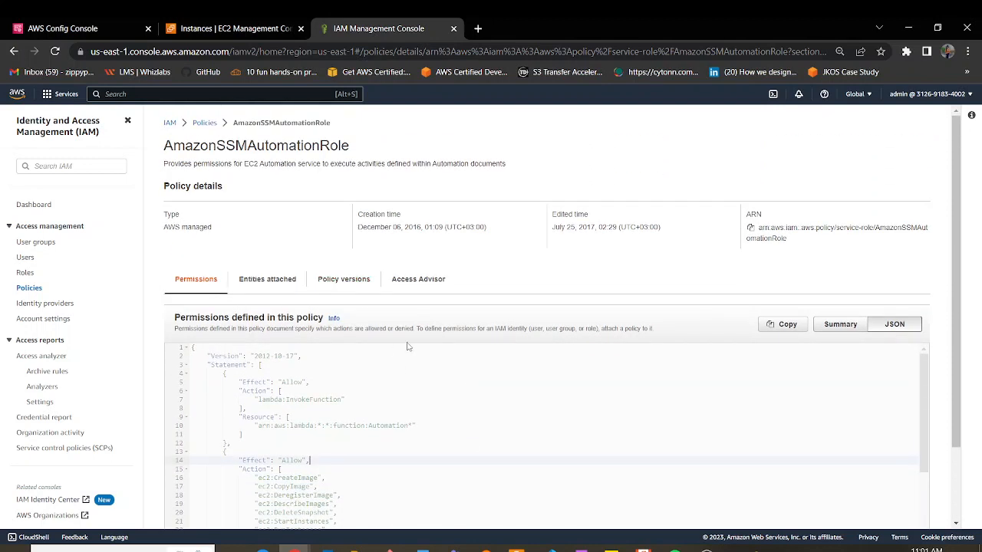
Check the policy's name and reread the allowed actions and resources throughout its JSON document.
{"action": "double_click", "coordinate": [260, 124]}
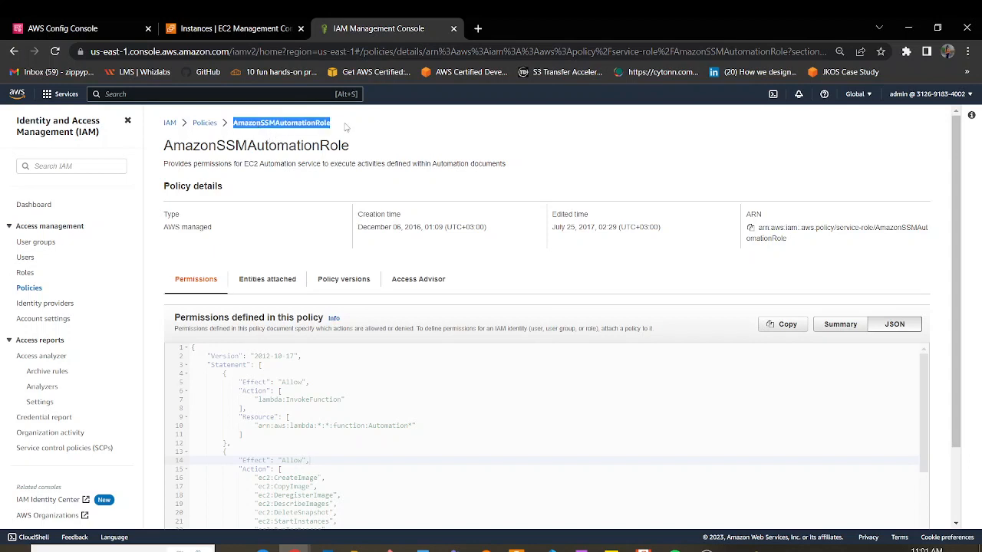
{"action": "scroll", "coordinate": [306, 500], "scroll_direction": "down", "scroll_amount": 10}
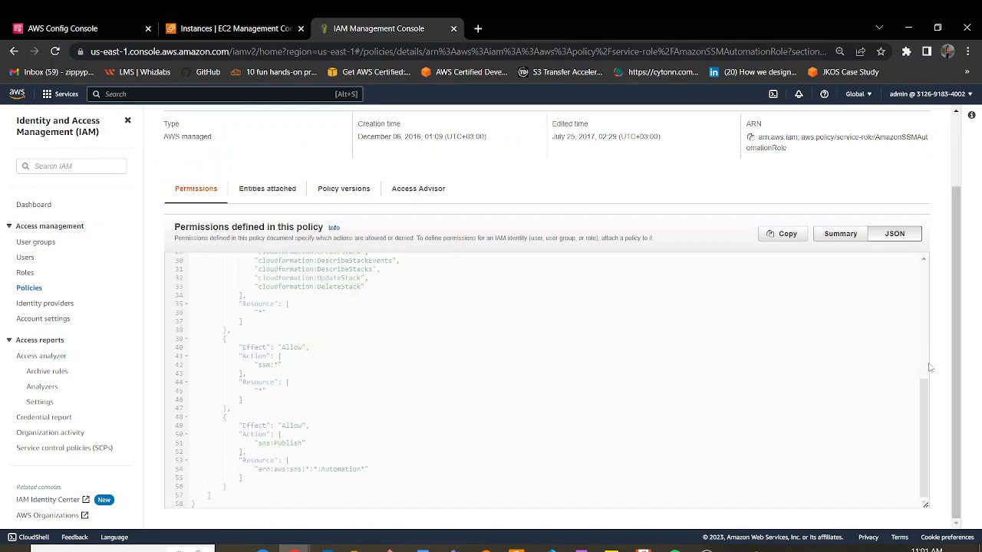
{"action": "left_click_drag", "start_coordinate": [924, 451], "coordinate": [915, 290]}
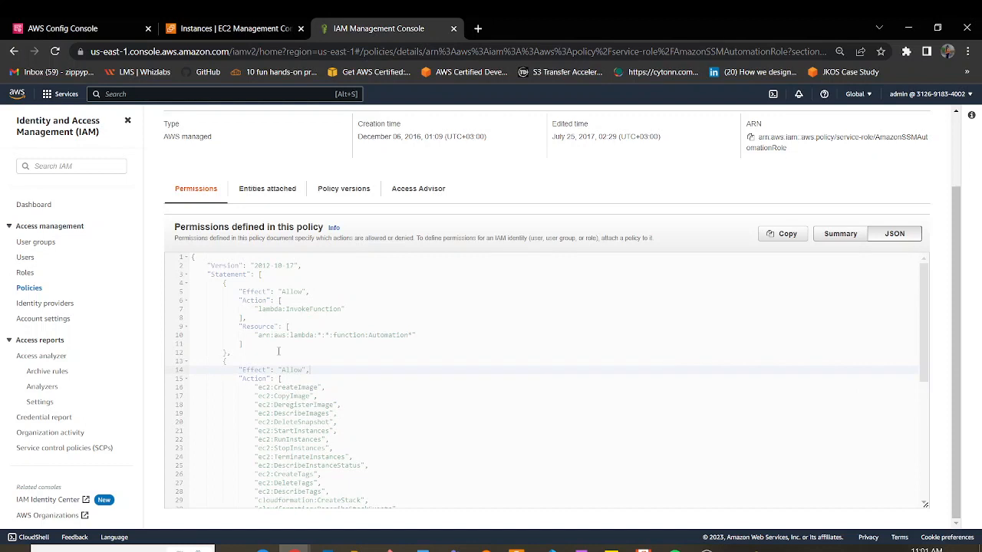
{"action": "scroll", "coordinate": [326, 374], "scroll_direction": "down", "scroll_amount": 5}
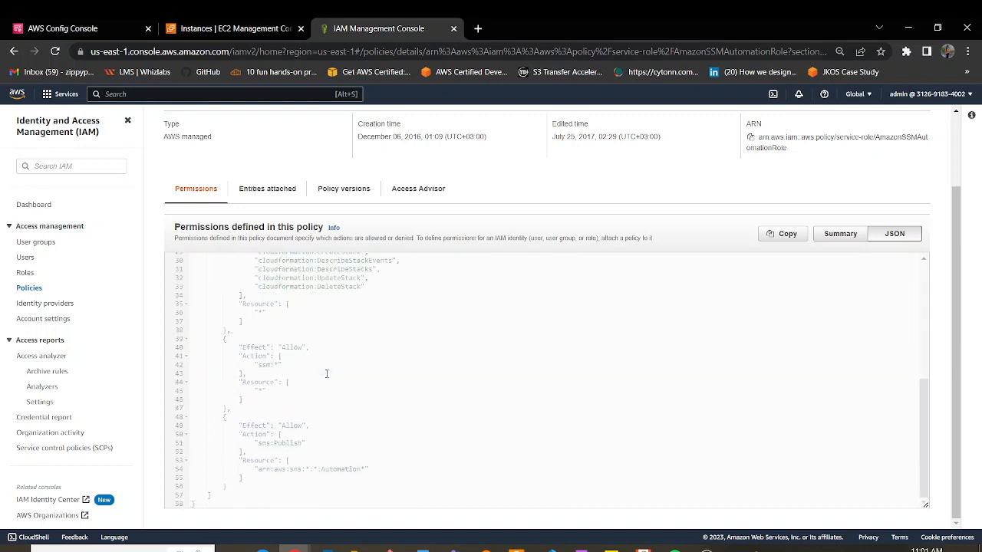
{"action": "scroll", "coordinate": [326, 448], "scroll_direction": "up", "scroll_amount": 5}
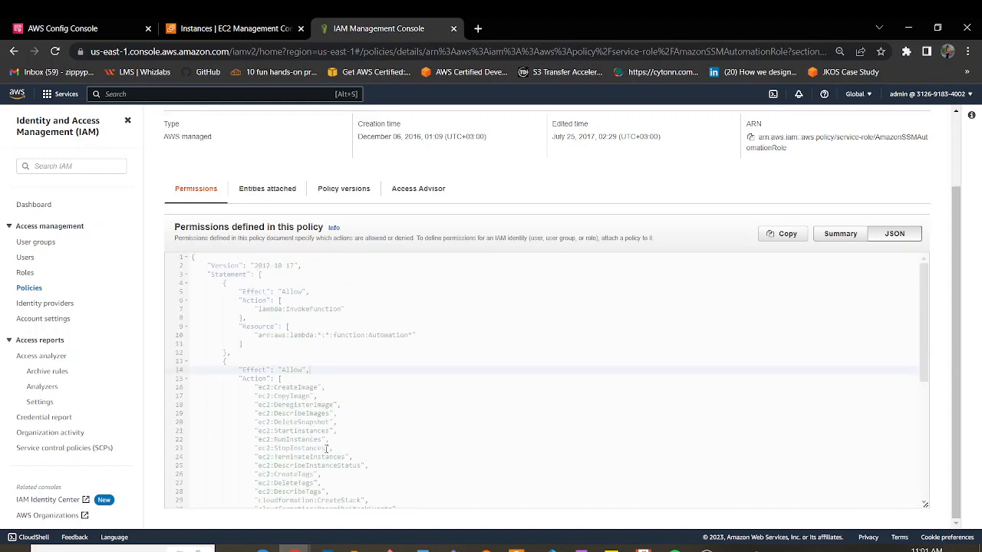
{"action": "scroll", "coordinate": [326, 443], "scroll_direction": "up", "scroll_amount": 2}
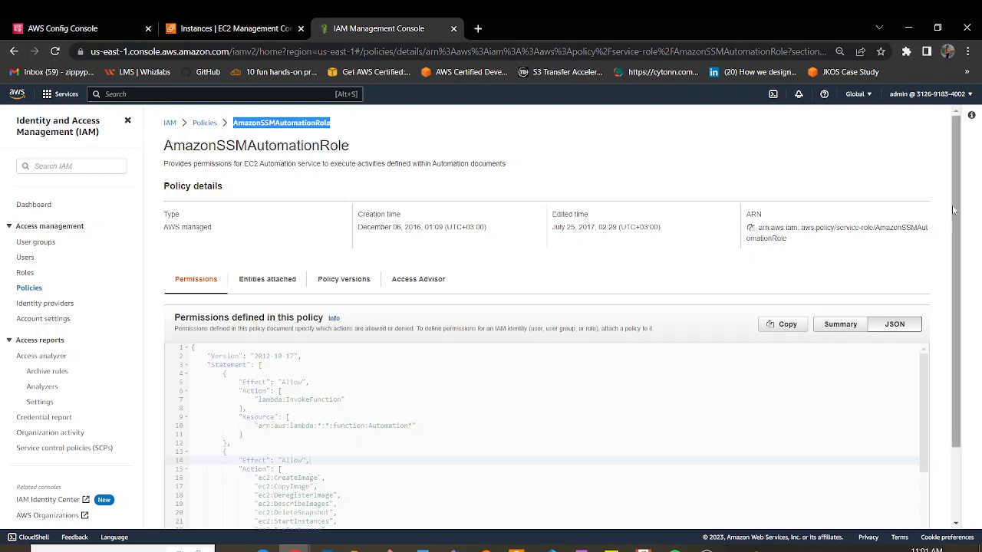
{"action": "left_click_drag", "start_coordinate": [954, 209], "coordinate": [954, 279]}
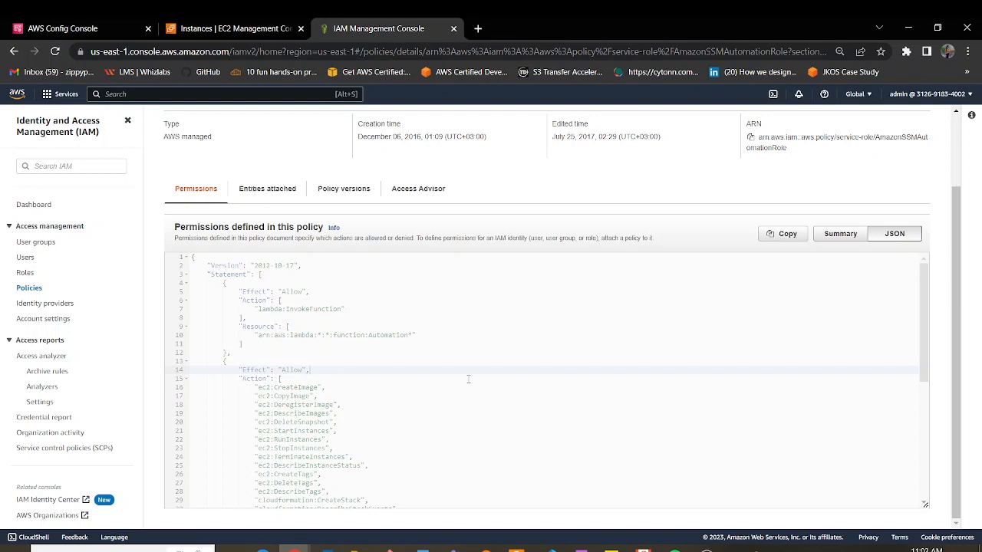
Check the policy's type in its details and go over the whole JSON document, from the EC2 to the SSM actions.
{"action": "scroll", "coordinate": [468, 259], "scroll_direction": "up", "scroll_amount": 2}
{"action": "left_click_drag", "start_coordinate": [342, 142], "coordinate": [209, 123]}
{"action": "left_click_drag", "start_coordinate": [277, 216], "coordinate": [276, 229]}
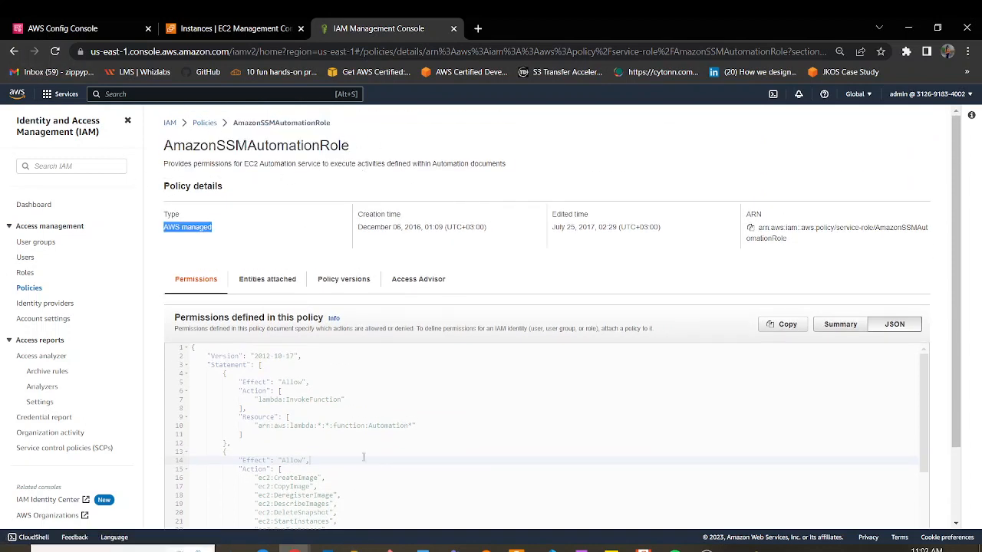
{"action": "scroll", "coordinate": [358, 460], "scroll_direction": "down", "scroll_amount": 3}
{"action": "scroll", "coordinate": [344, 422], "scroll_direction": "down", "scroll_amount": 2}
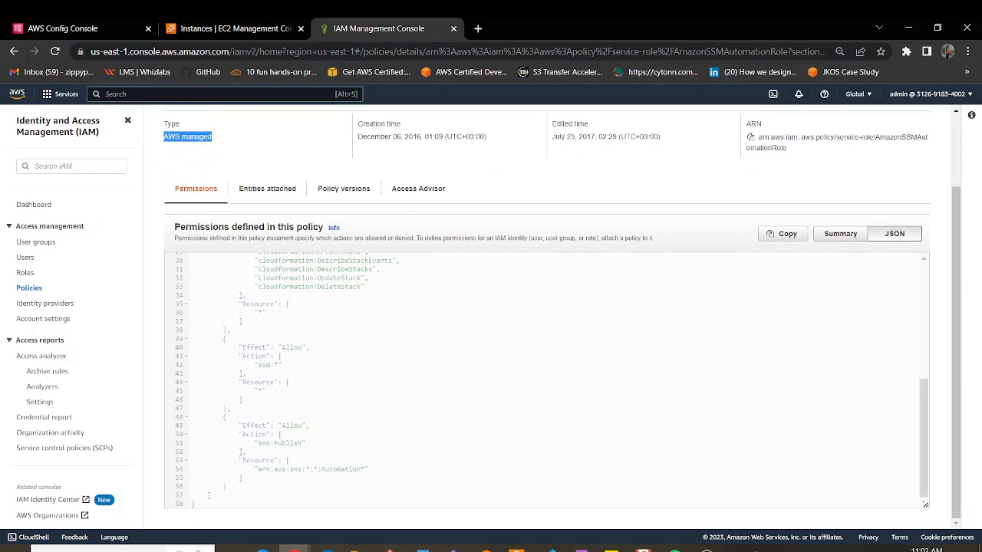
{"action": "left_click_drag", "start_coordinate": [328, 479], "coordinate": [193, 257]}
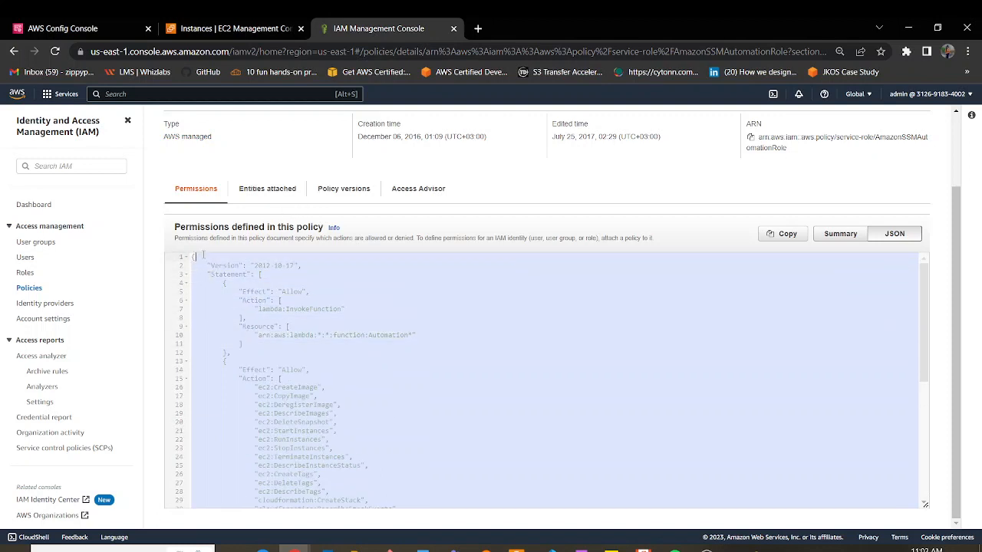
{"action": "left_click_drag", "start_coordinate": [280, 389], "coordinate": [379, 369]}
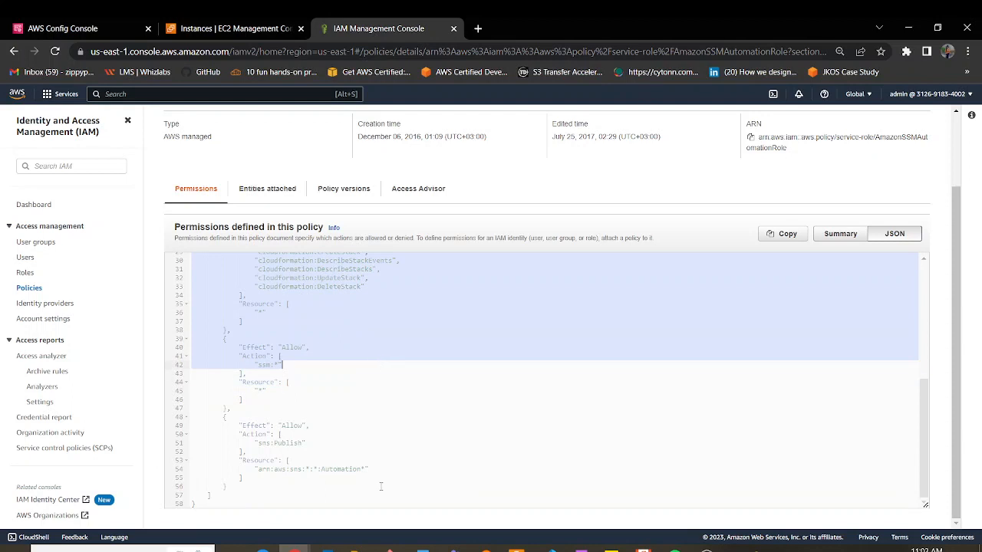
Read the policy's description of the activities it permits and its reference to Automation documents.
{"action": "scroll", "coordinate": [383, 384], "scroll_direction": "up", "scroll_amount": 5}
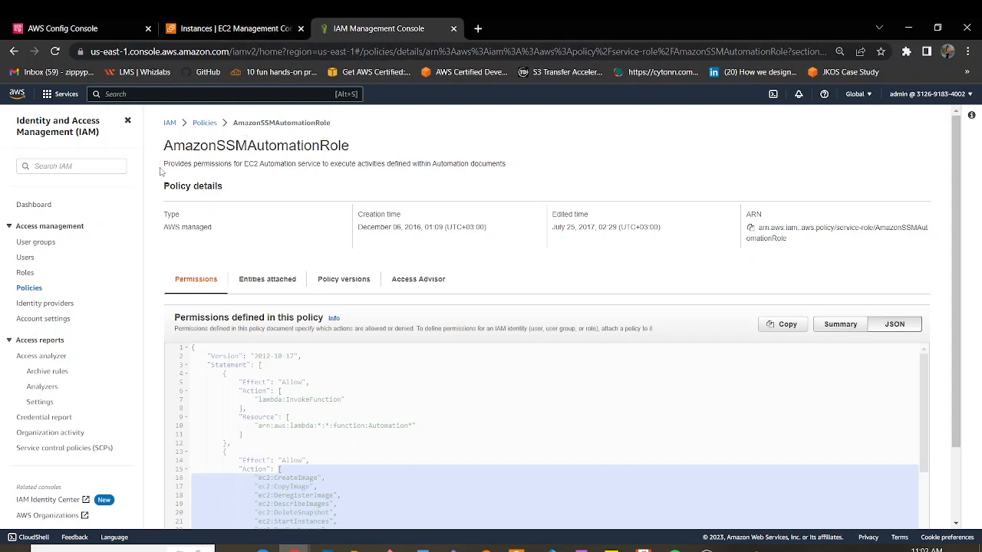
{"action": "left_click_drag", "start_coordinate": [161, 172], "coordinate": [521, 172]}
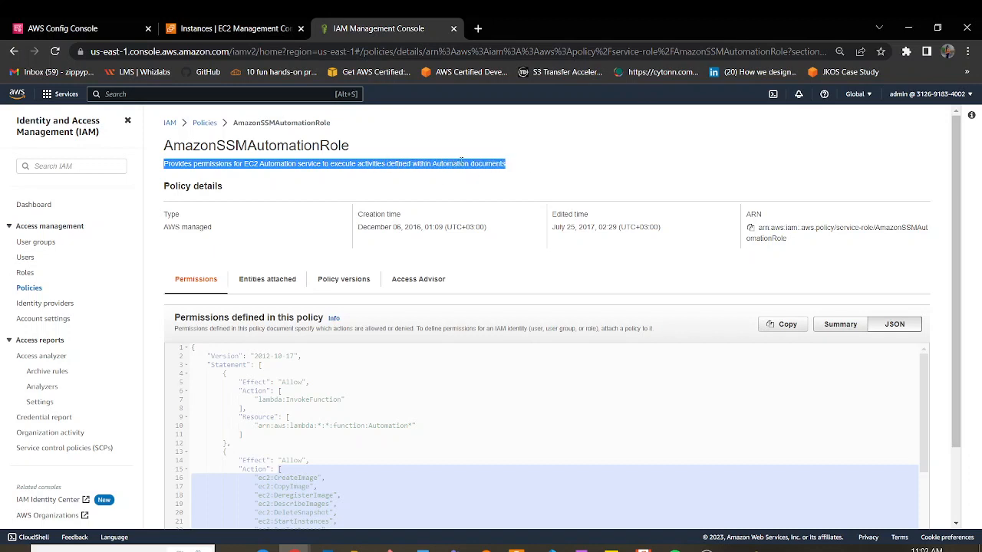
{"action": "left_click", "coordinate": [492, 157]}
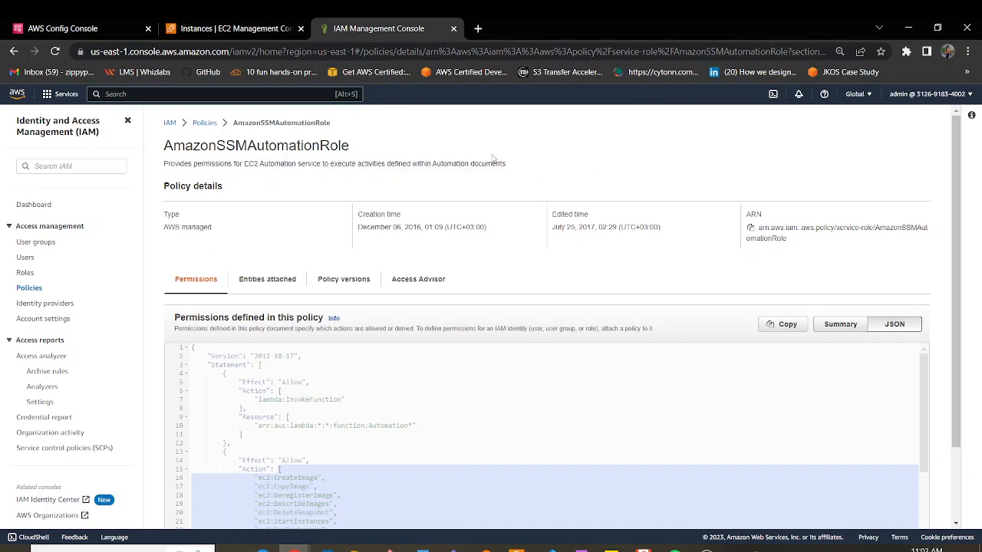
{"action": "left_click_drag", "start_coordinate": [432, 163], "coordinate": [513, 167]}
{"action": "left_click", "coordinate": [532, 164]}
Duplicate the IAM browser tab and open the AWS Systems Manager console in the copy.
{"action": "left_click", "coordinate": [478, 28]}
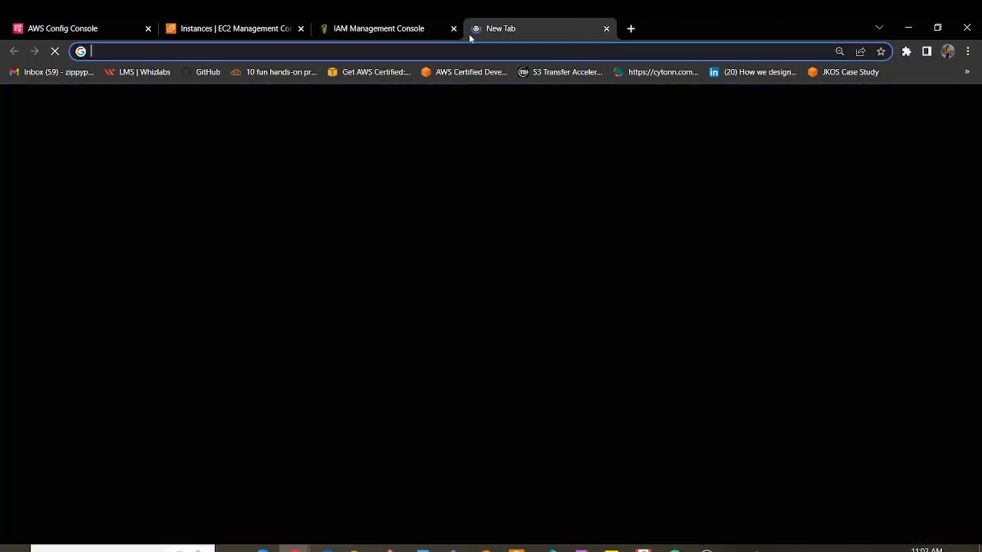
{"action": "left_click", "coordinate": [374, 28]}
{"action": "right_click", "coordinate": [376, 27]}
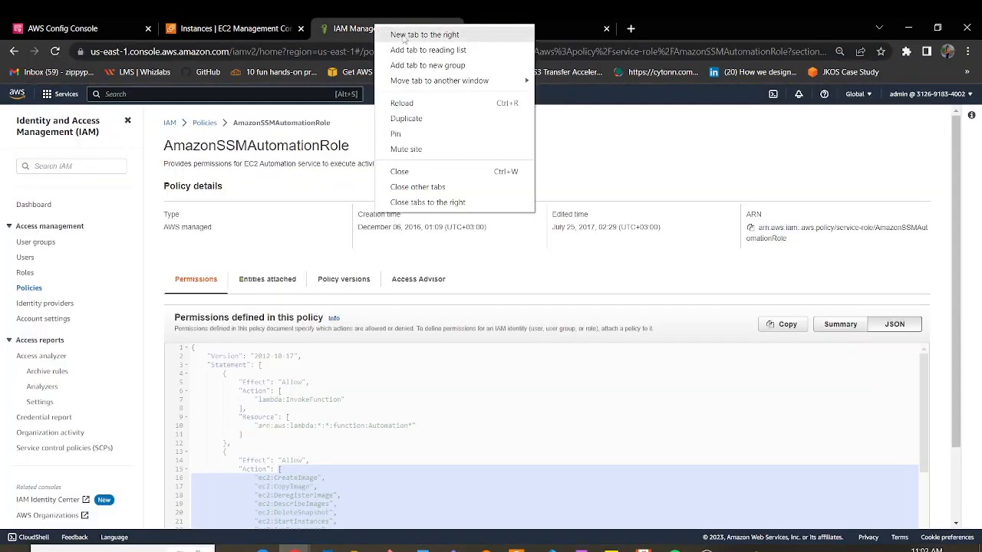
{"action": "left_click", "coordinate": [406, 118]}
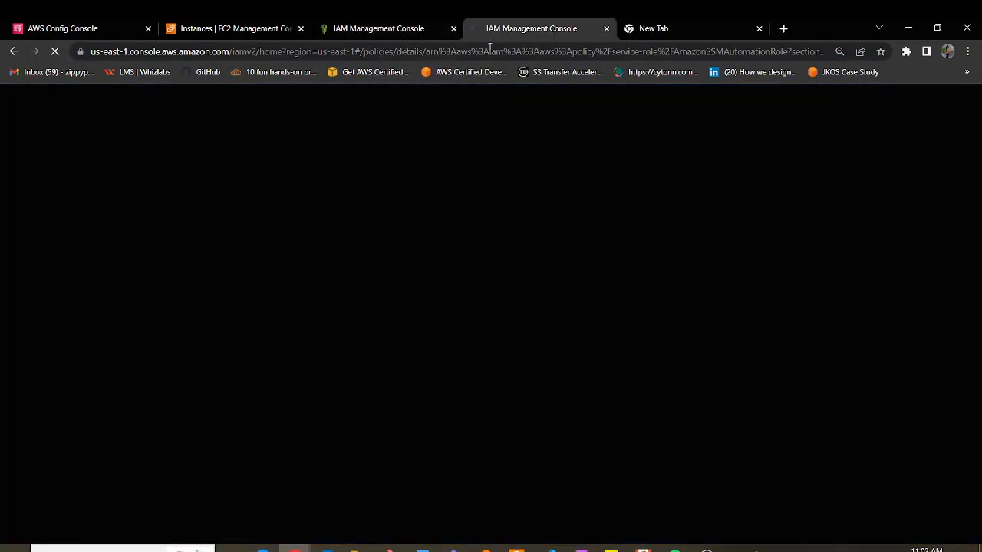
{"action": "left_click", "coordinate": [760, 28]}
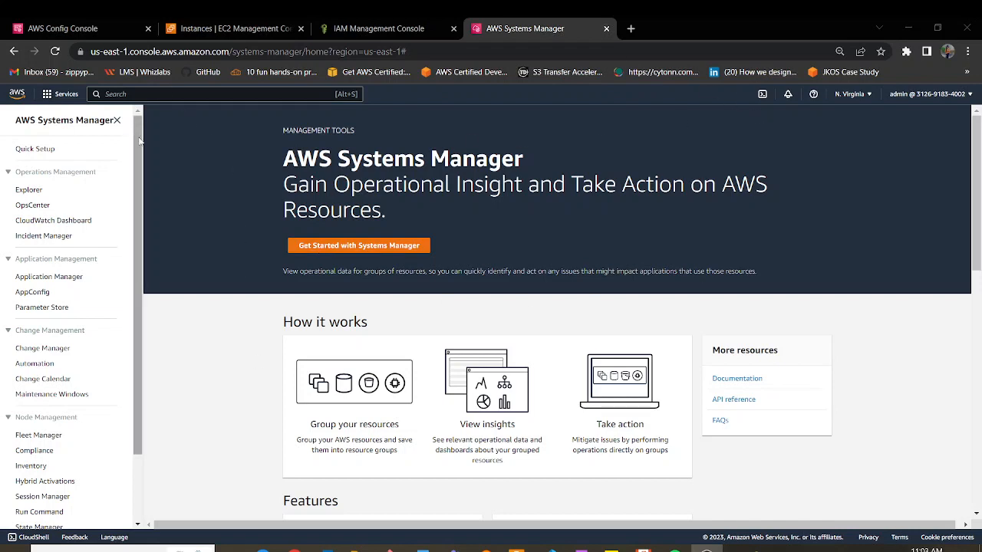
Open Systems Manager Automation and review the document name, status, times and executor of the listed executions.
{"action": "scroll", "coordinate": [140, 373], "scroll_direction": "down", "scroll_amount": 2}
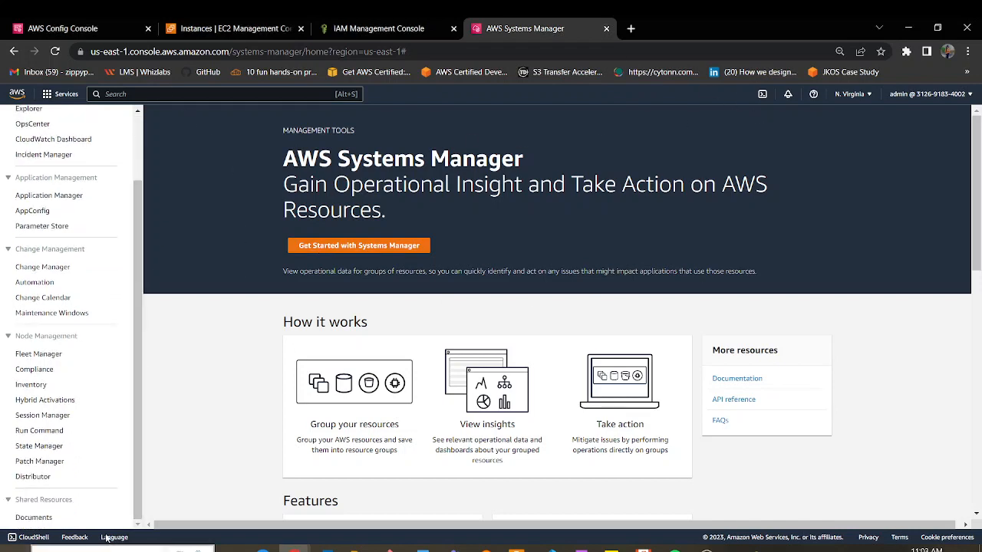
{"action": "left_click", "coordinate": [32, 285]}
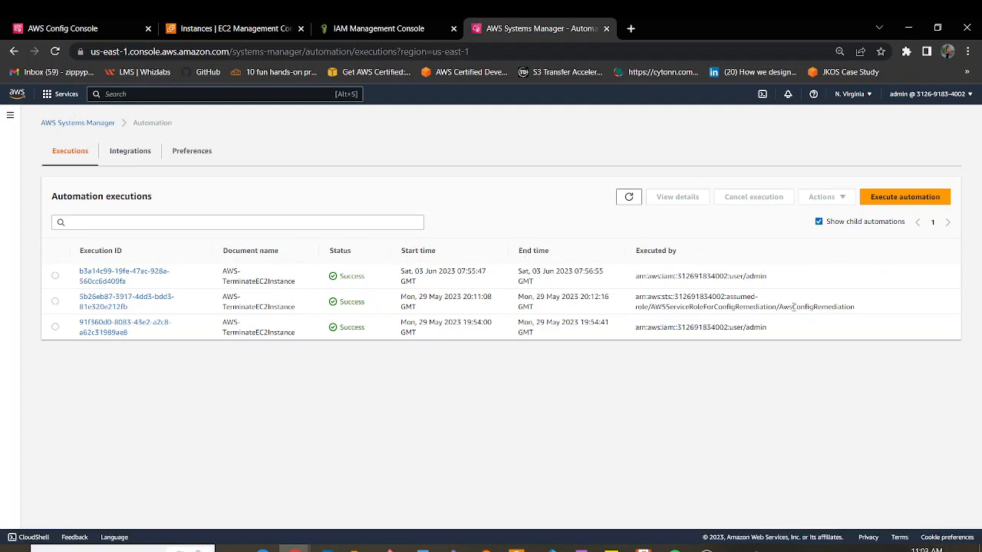
{"action": "left_click_drag", "start_coordinate": [780, 337], "coordinate": [67, 268]}
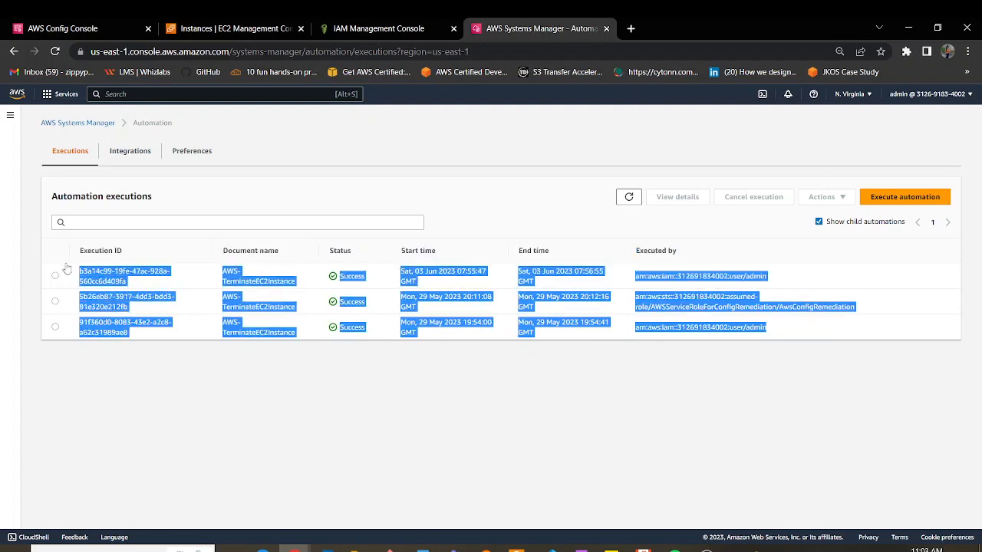
{"action": "left_click", "coordinate": [227, 381]}
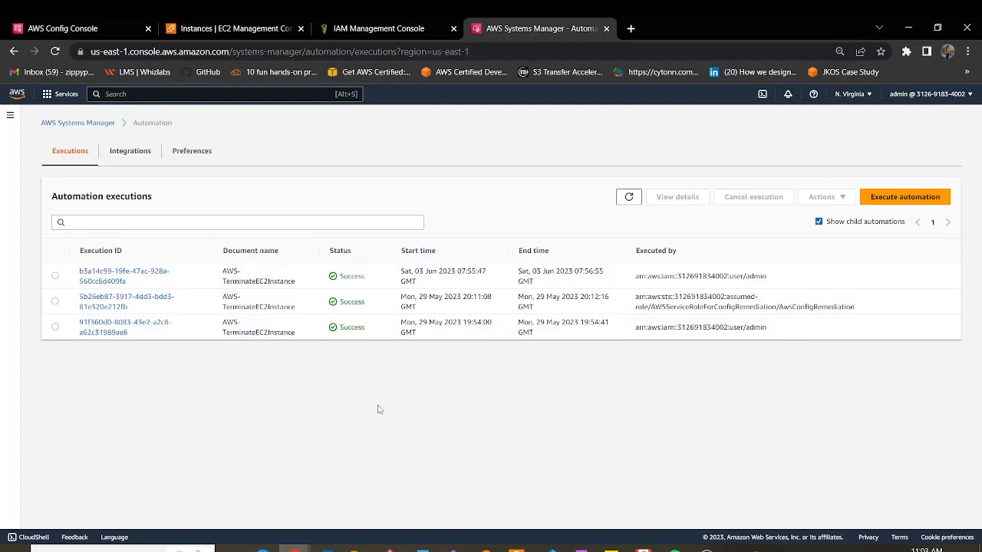
Start a new automation execution, filter the Amazon-owned documents by Instance management and "terminate", and select AWS-TerminateEC2Instance.
{"action": "left_click", "coordinate": [898, 197]}
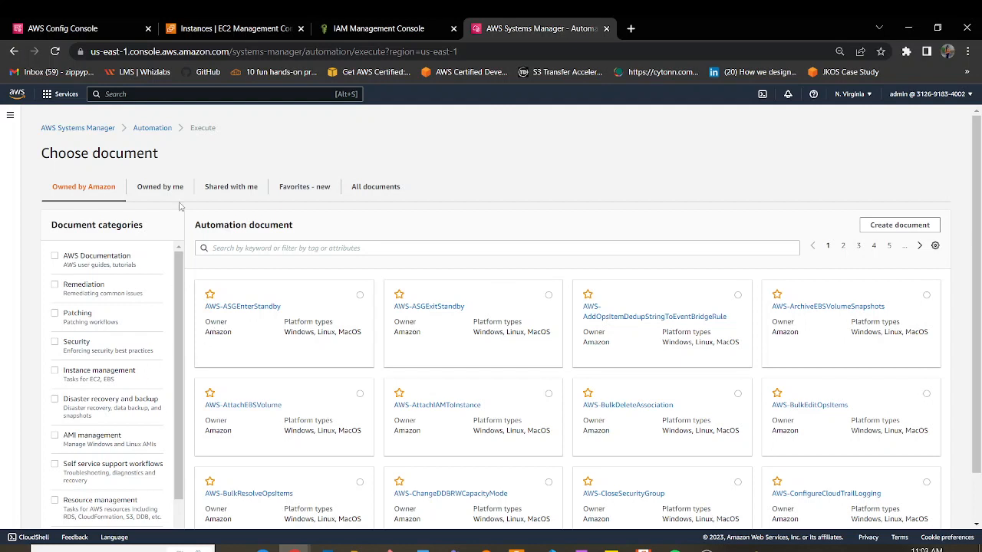
{"action": "left_click", "coordinate": [55, 371]}
{"action": "left_click", "coordinate": [321, 248]}
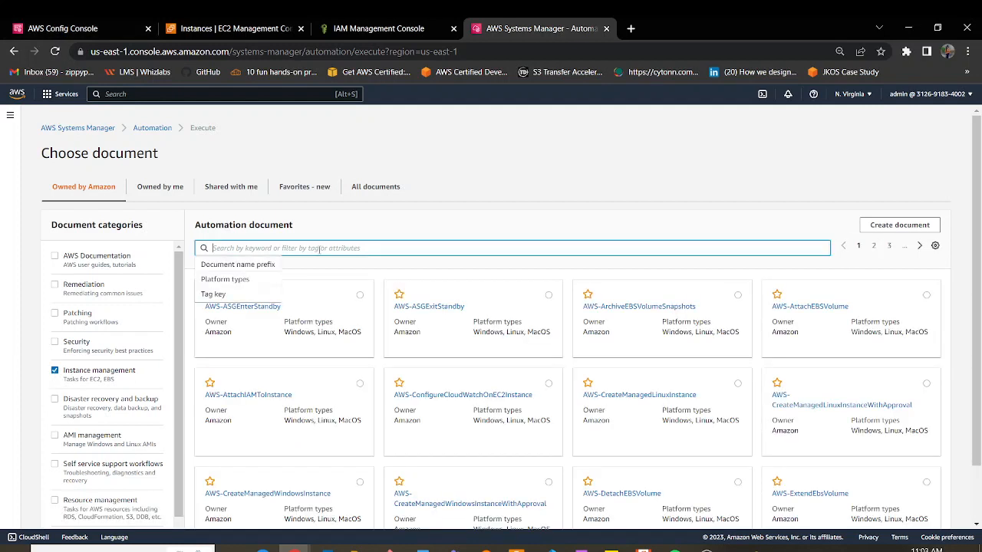
{"action": "type", "text": "terminate"}
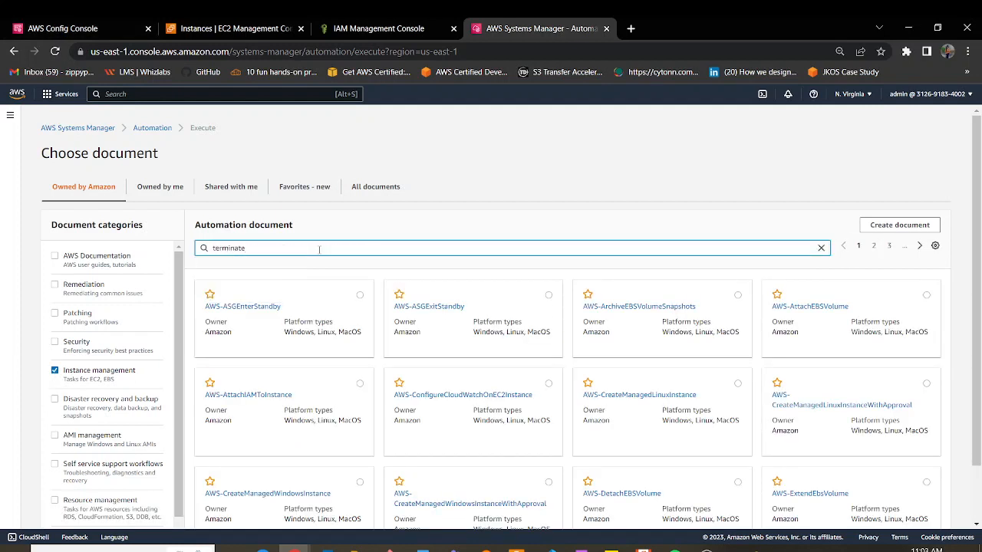
{"action": "key", "text": "Return"}
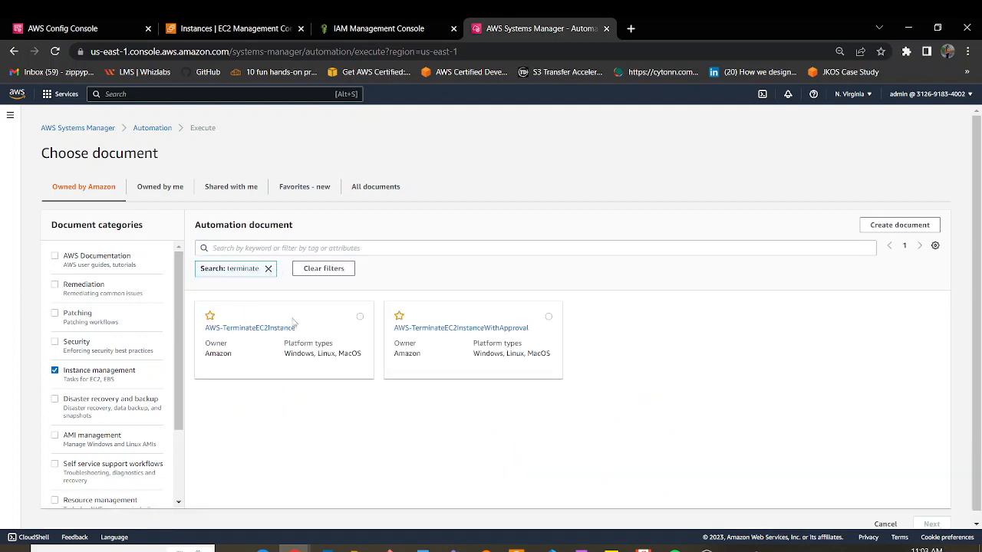
{"action": "left_click", "coordinate": [359, 327]}
Reread the AmazonSSMAutomationRole policy description in IAM and return to the automation document selection.
{"action": "left_click", "coordinate": [378, 29]}
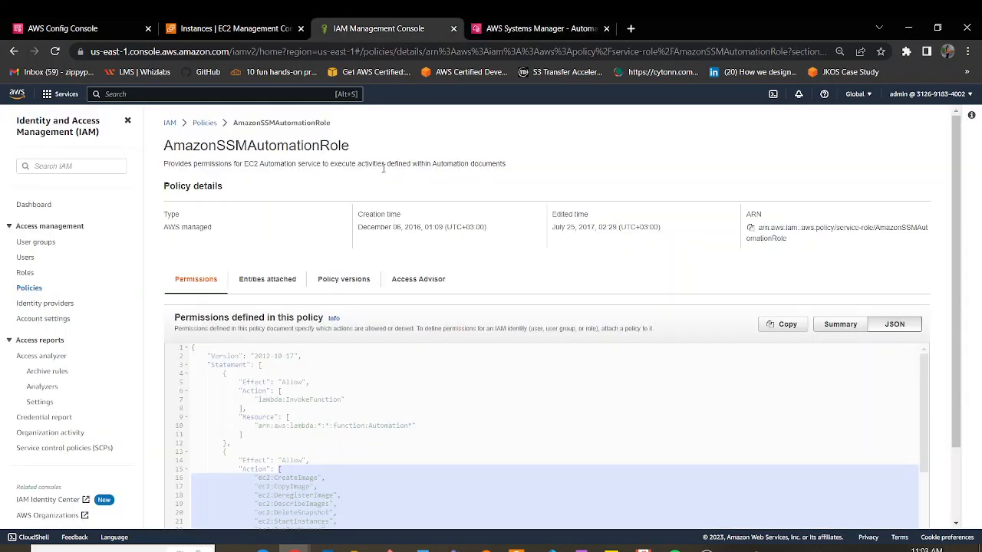
{"action": "left_click_drag", "start_coordinate": [381, 164], "coordinate": [546, 174]}
{"action": "left_click", "coordinate": [298, 164]}
{"action": "left_click_drag", "start_coordinate": [339, 146], "coordinate": [343, 173]}
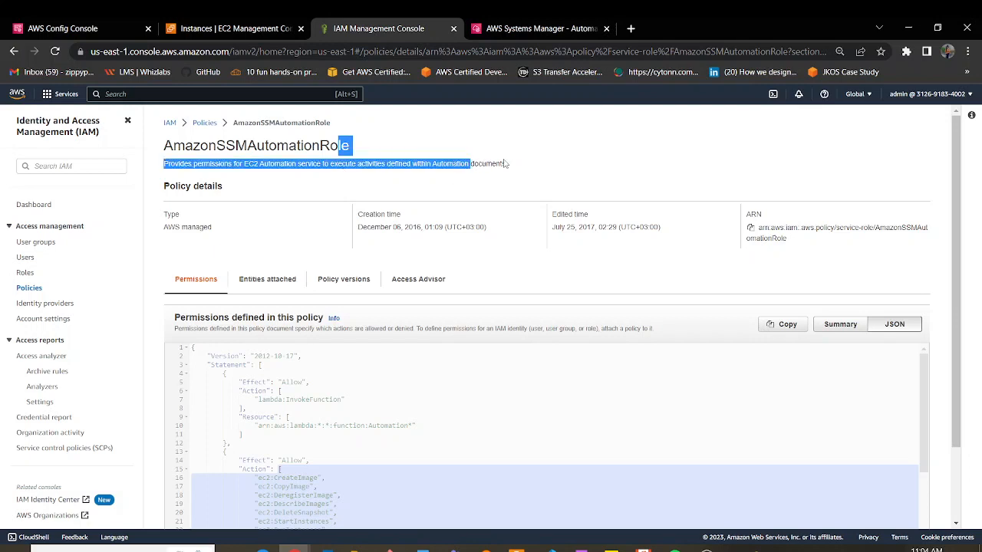
{"action": "left_click_drag", "start_coordinate": [504, 163], "coordinate": [370, 179]}
{"action": "left_click", "coordinate": [568, 28]}
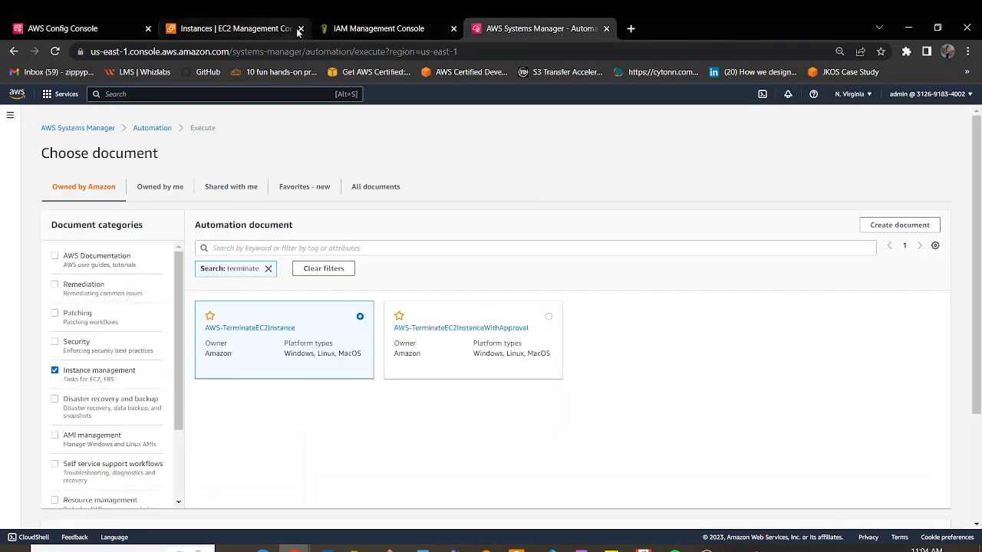
Search the IAM roles for "ssm", open the SSM-Automation-EC2 role and copy its ARN.
{"action": "left_click", "coordinate": [376, 28]}
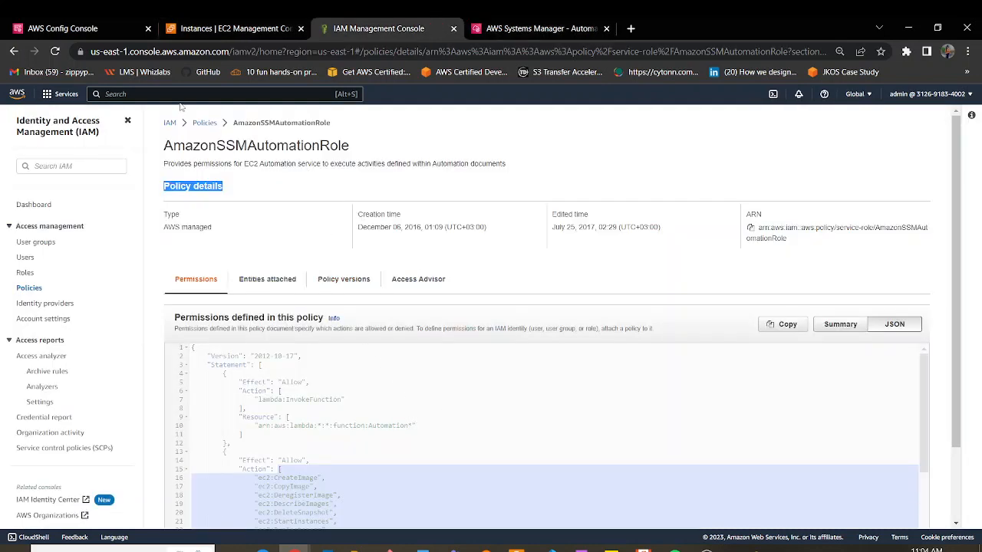
{"action": "left_click", "coordinate": [23, 275]}
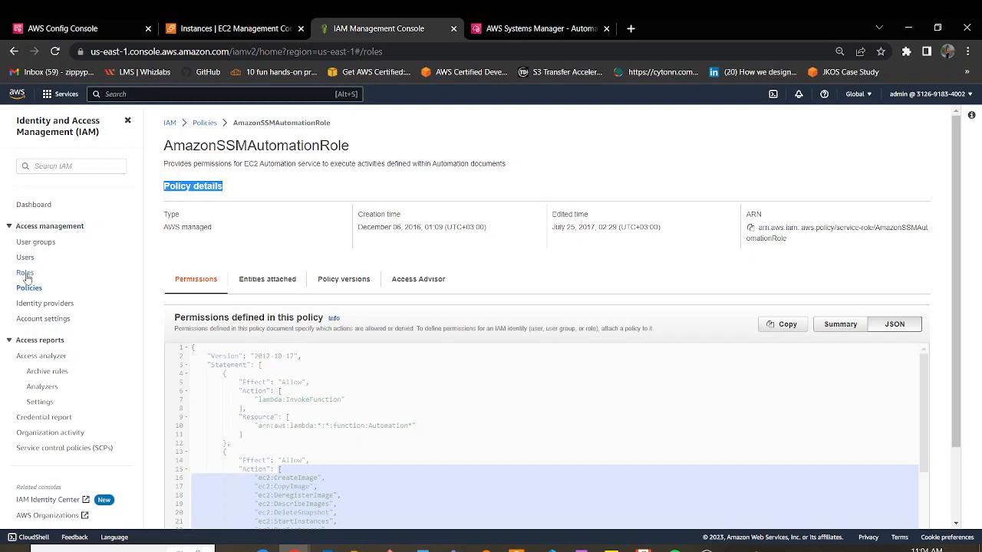
{"action": "left_click", "coordinate": [267, 191]}
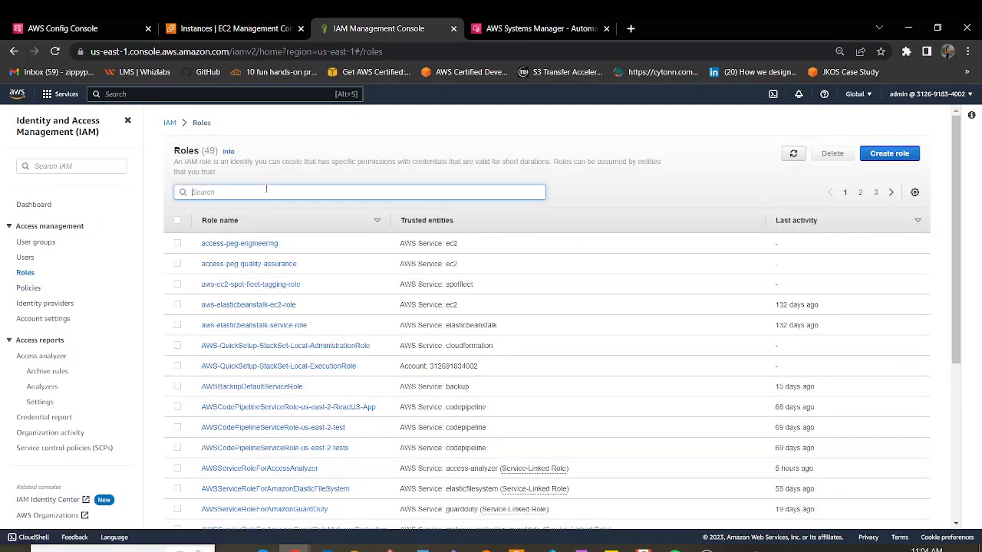
{"action": "type", "text": "ssm"}
{"action": "key", "text": "BackSpace"}
{"action": "key", "text": "BackSpace"}
{"action": "type", "text": "sm"}
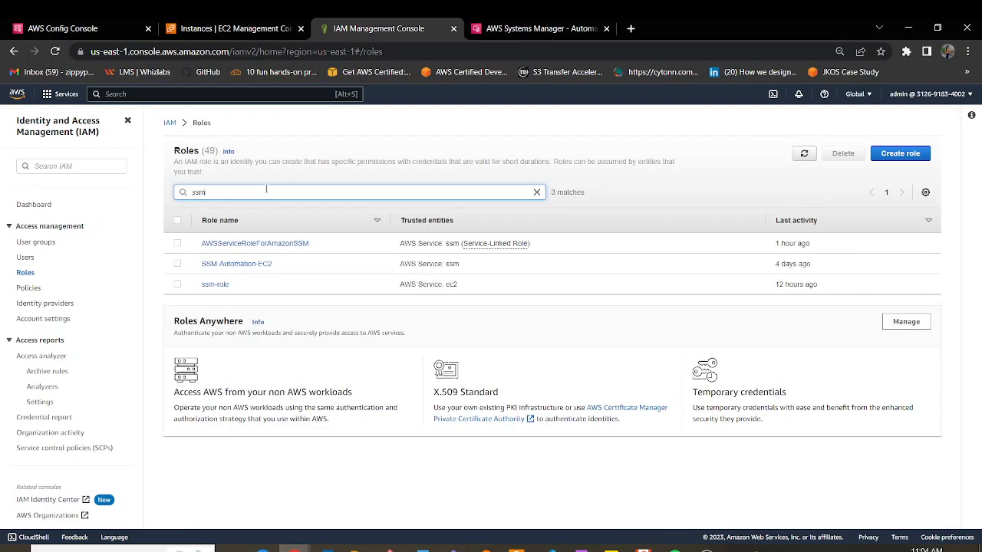
{"action": "left_click", "coordinate": [230, 264]}
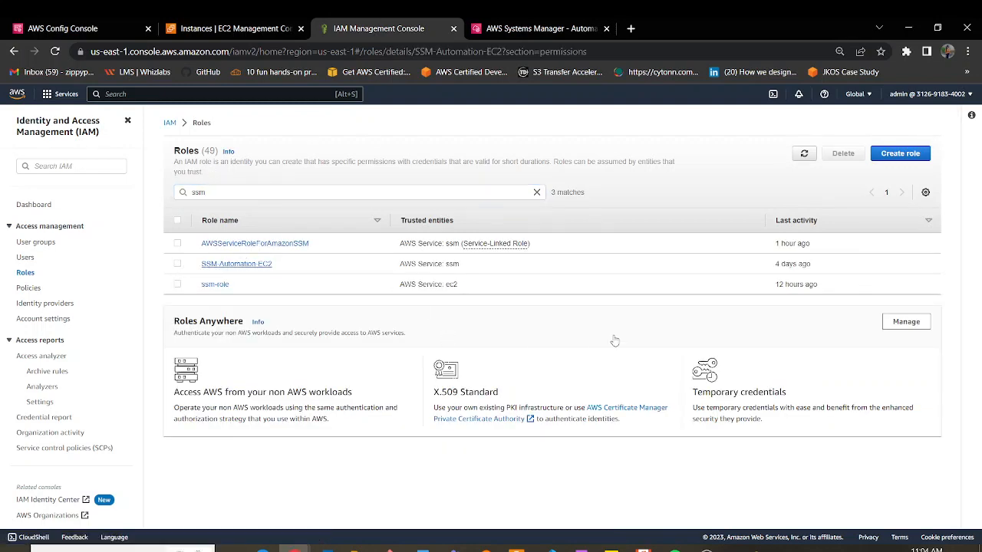
{"action": "left_click", "coordinate": [558, 230]}
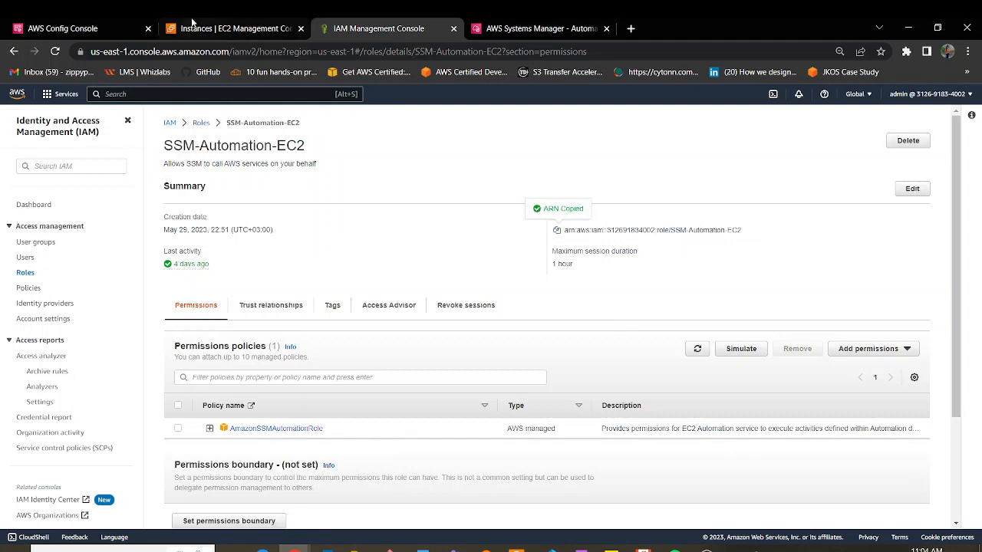
In AWS Config, enter the SSM-Automation-EC2 role's ARN as the AutomationAssumeRole parameter and save the remediation changes.
{"action": "left_click", "coordinate": [82, 28]}
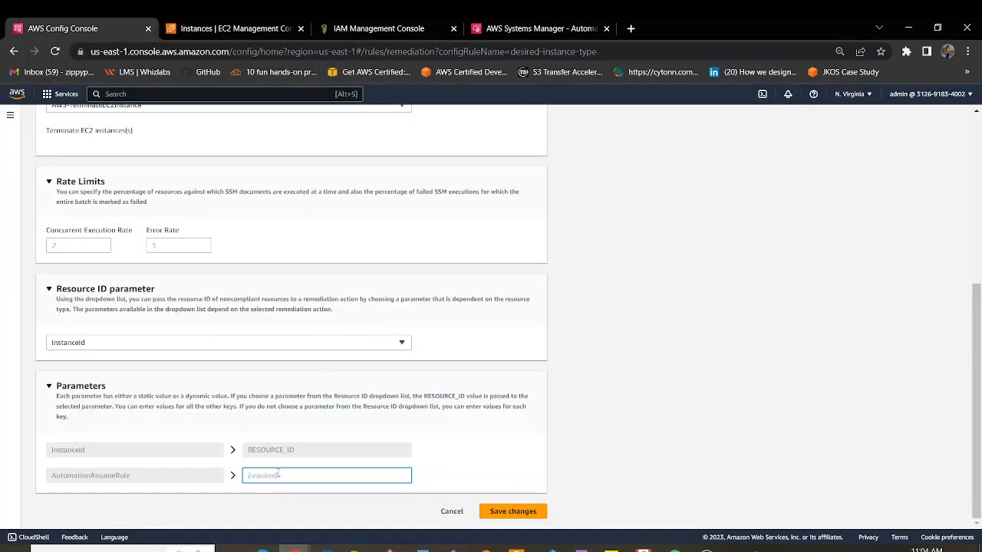
{"action": "right_click", "coordinate": [279, 474]}
{"action": "left_click", "coordinate": [318, 503]}
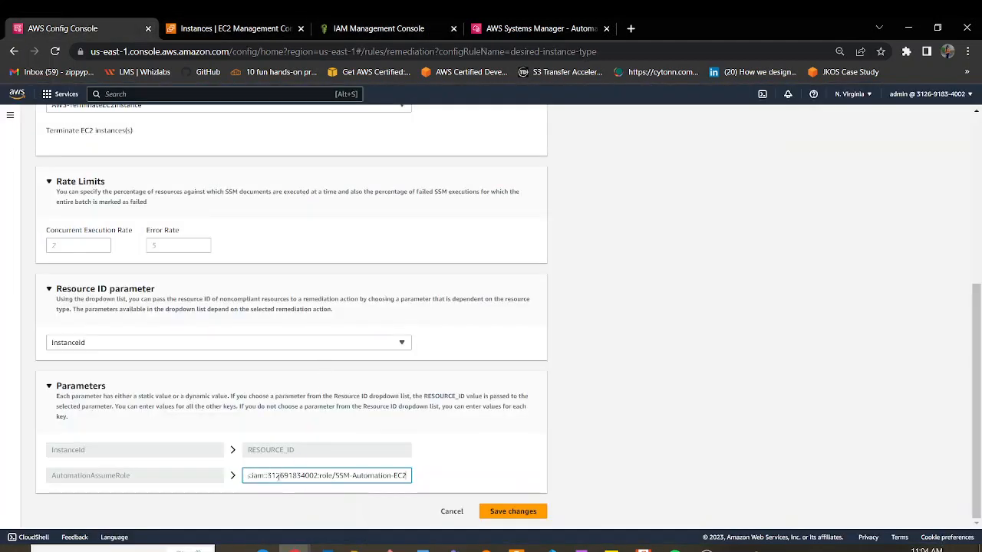
{"action": "left_click", "coordinate": [525, 514]}
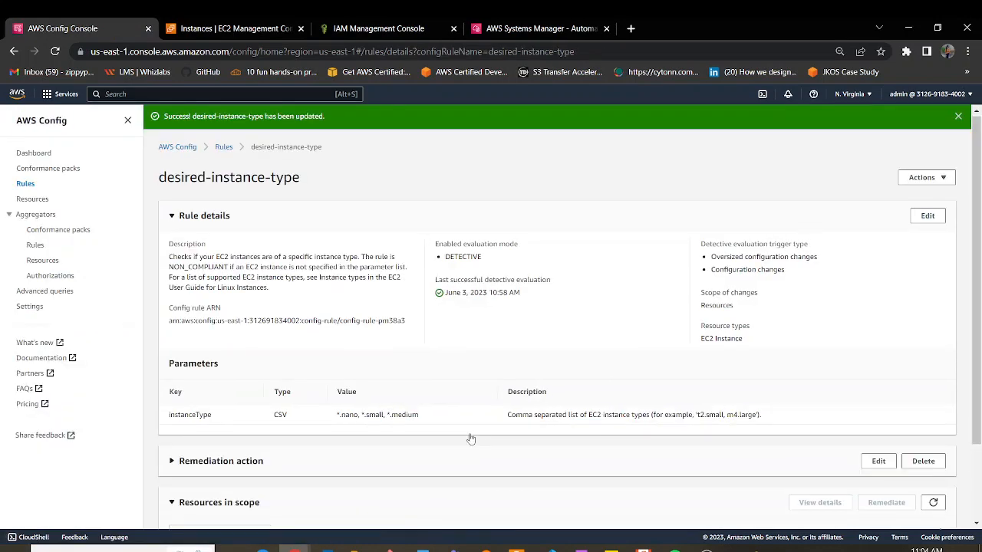
Look over the desired-instance-type rule's details and noncompliant resources in scope, and dismiss the notification.
{"action": "scroll", "coordinate": [472, 437], "scroll_direction": "down", "scroll_amount": 3}
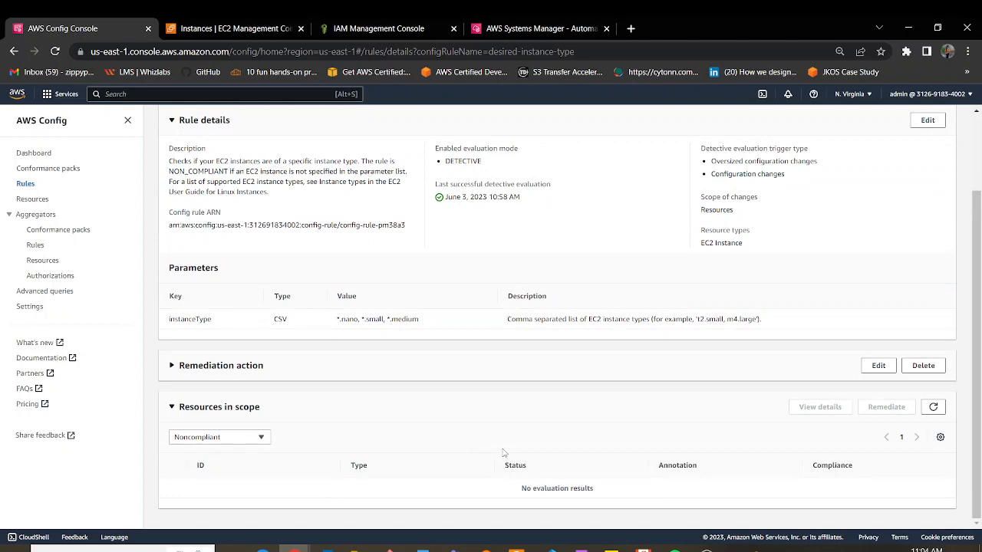
{"action": "scroll", "coordinate": [478, 366], "scroll_direction": "up", "scroll_amount": 3}
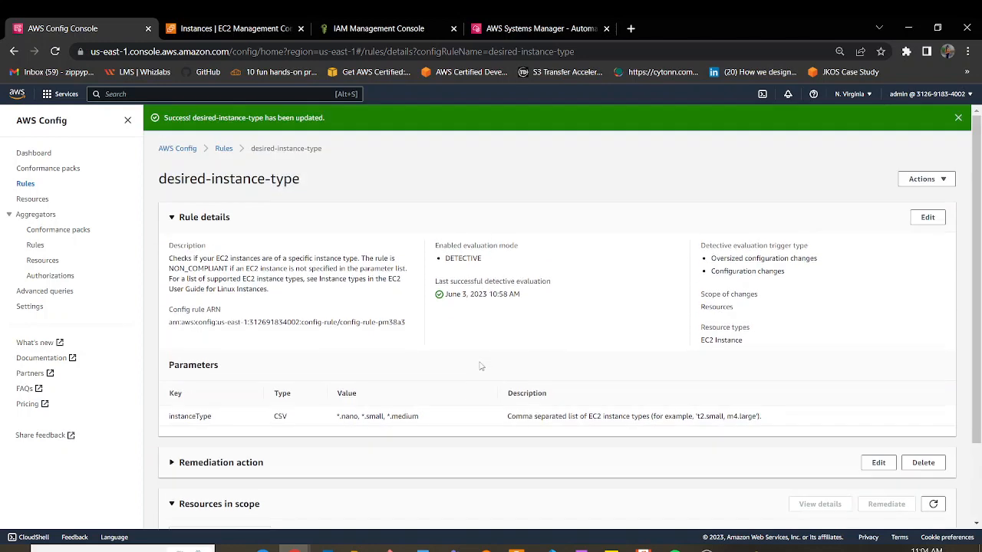
{"action": "left_click", "coordinate": [959, 120]}
Refresh the EC2 instances list, begin launching a new instance and name it test-server2.
{"action": "left_click", "coordinate": [220, 28]}
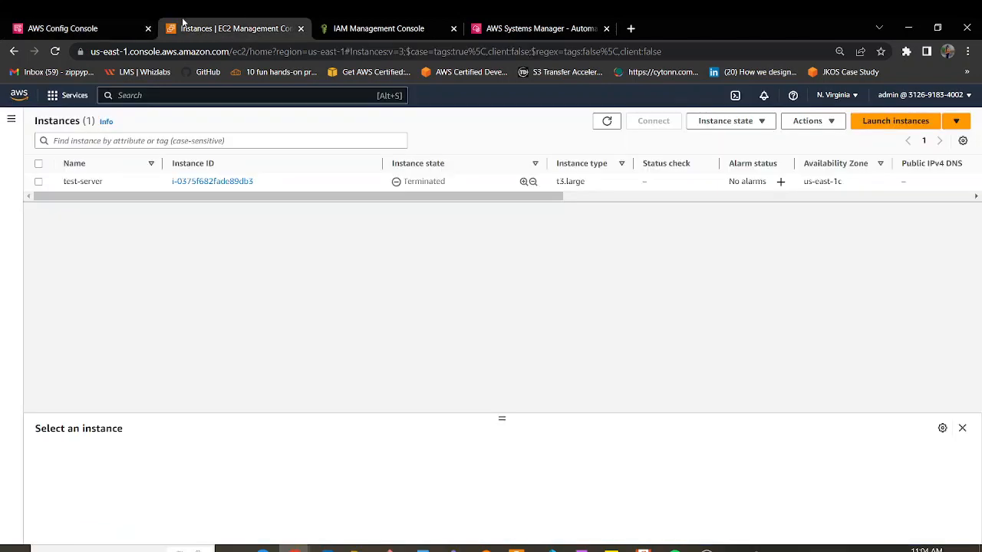
{"action": "left_click", "coordinate": [648, 116]}
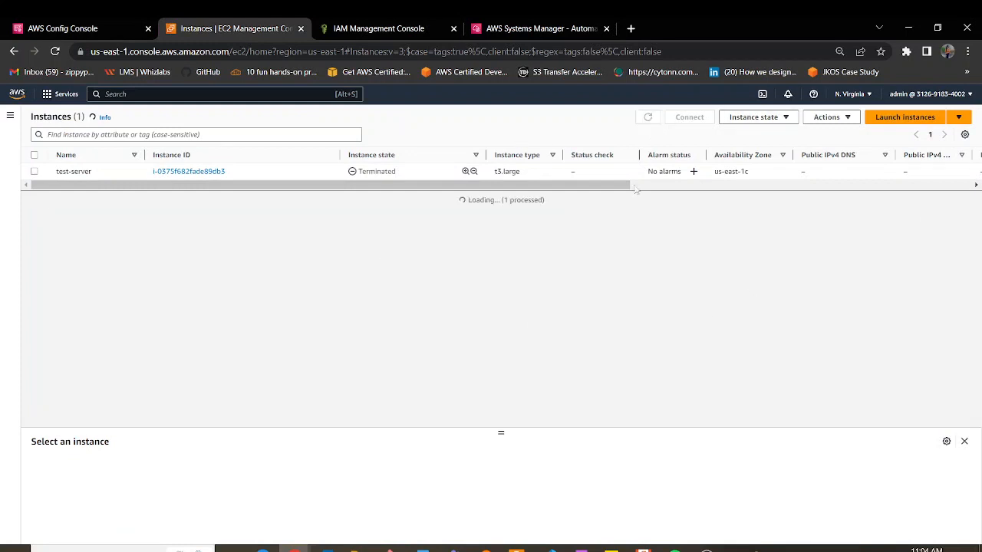
{"action": "left_click", "coordinate": [890, 119]}
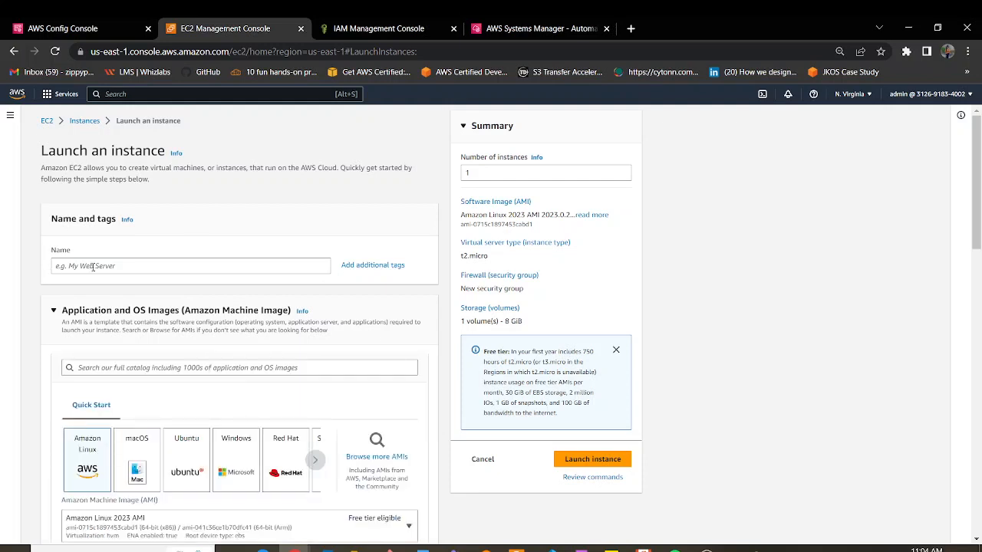
{"action": "left_click", "coordinate": [92, 265]}
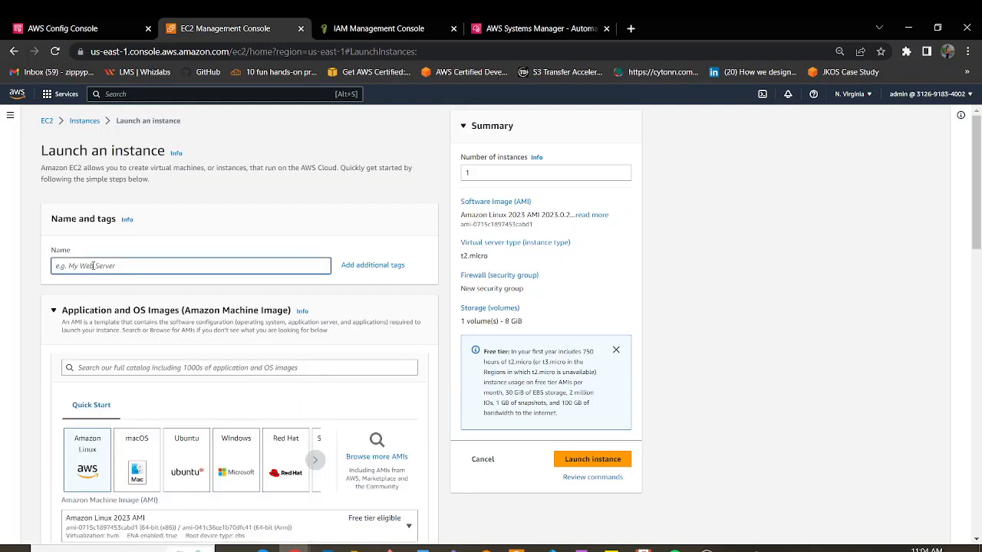
{"action": "type", "text": "test-server2"}
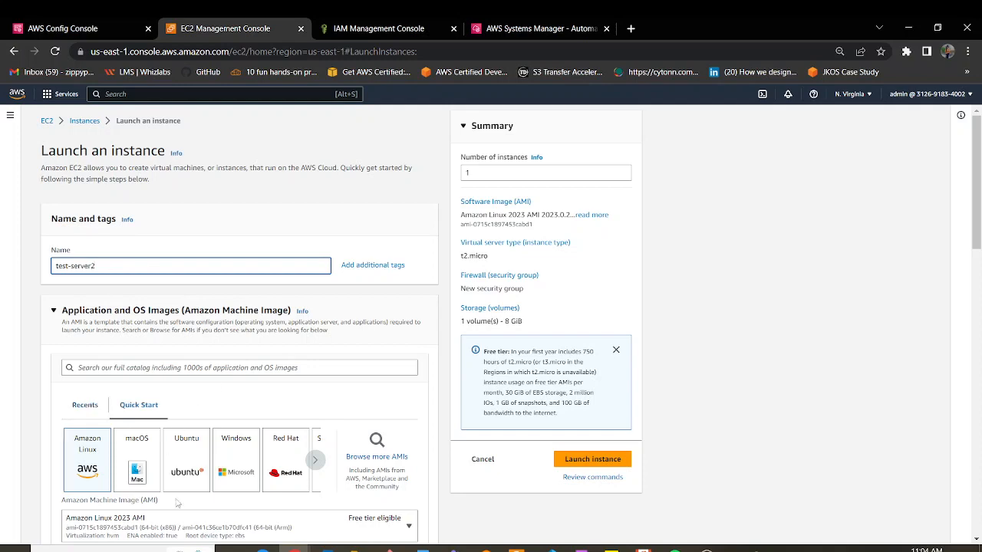
Set the instance type to t3.large and choose to proceed without a key pair.
{"action": "scroll", "coordinate": [177, 502], "scroll_direction": "down", "scroll_amount": 4}
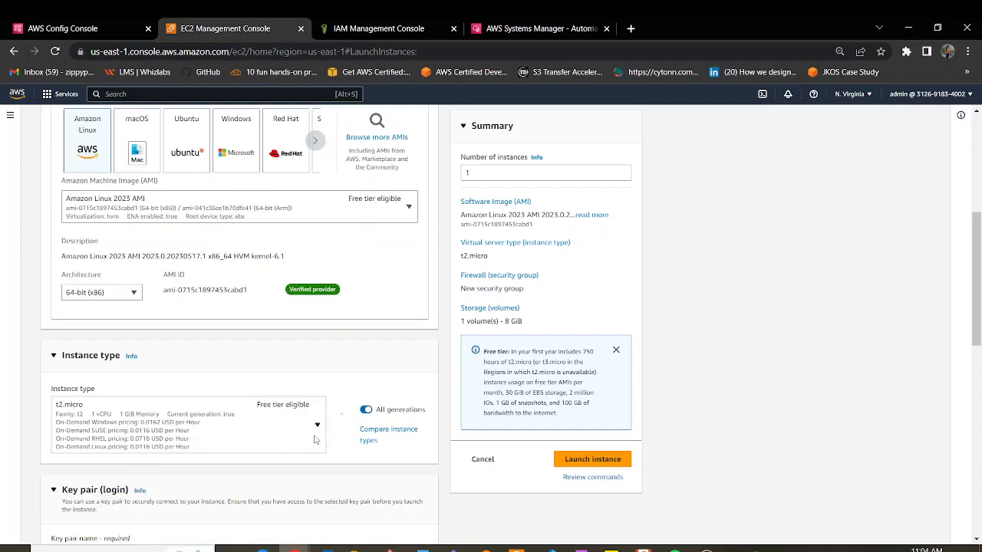
{"action": "left_click", "coordinate": [316, 432]}
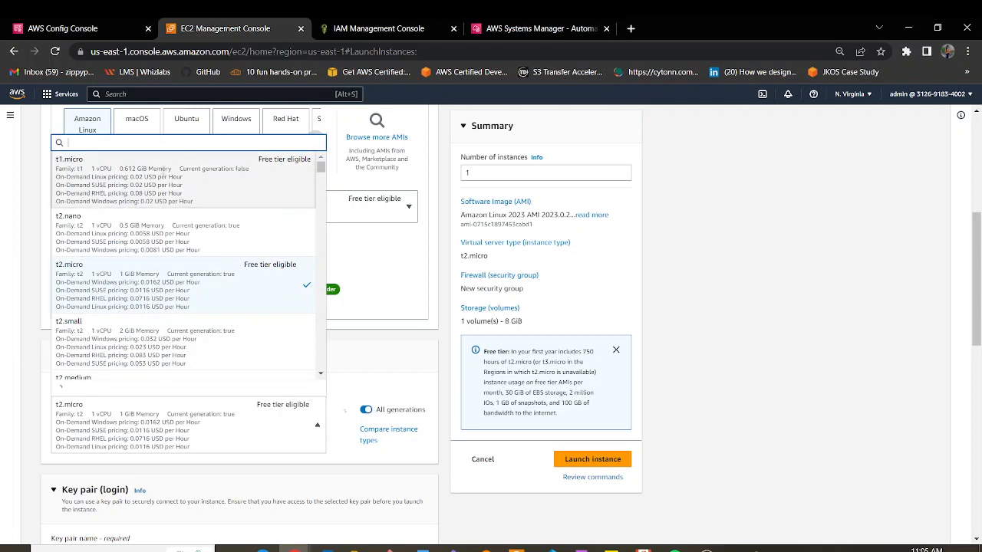
{"action": "type", "text": "t3"}
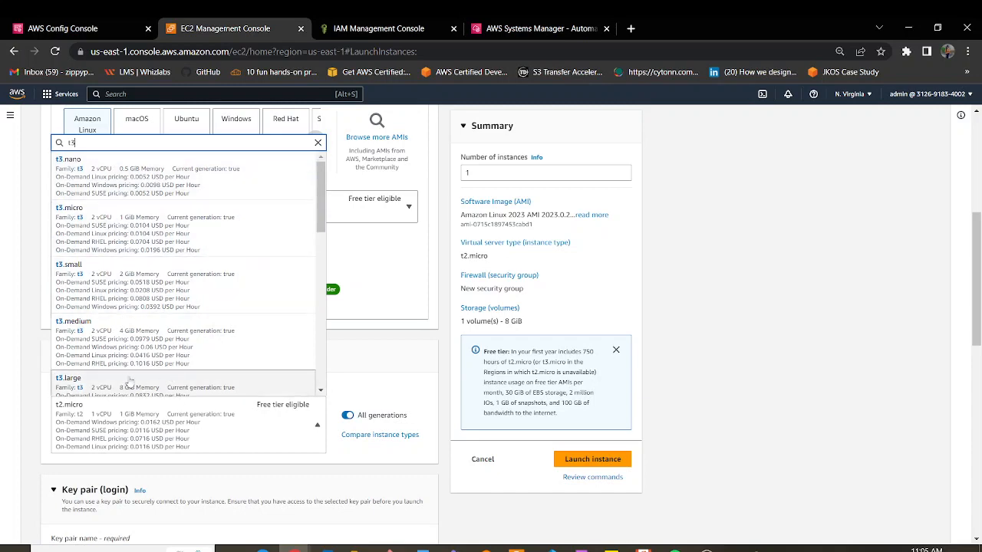
{"action": "left_click", "coordinate": [129, 381]}
{"action": "scroll", "coordinate": [156, 420], "scroll_direction": "down", "scroll_amount": 5}
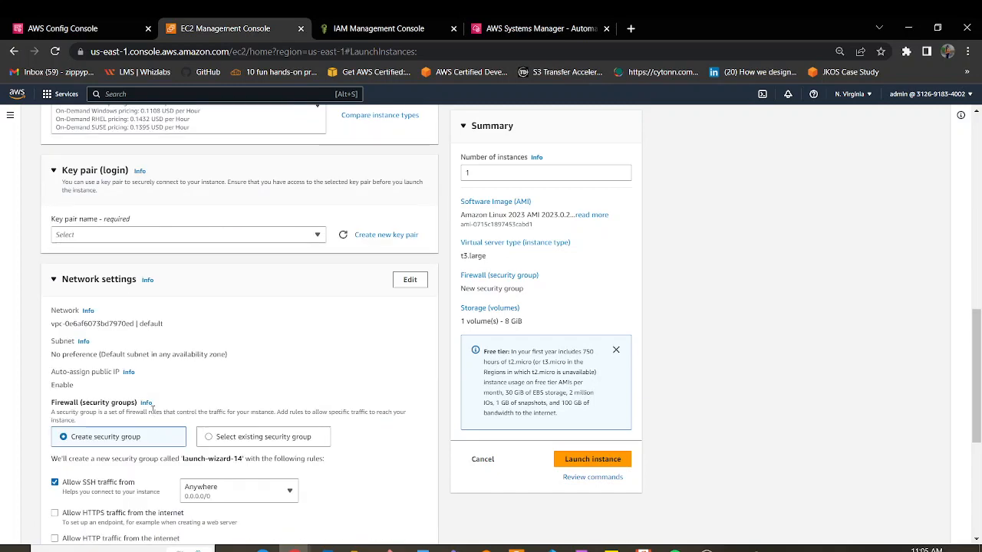
{"action": "left_click", "coordinate": [294, 235]}
{"action": "left_click", "coordinate": [177, 267]}
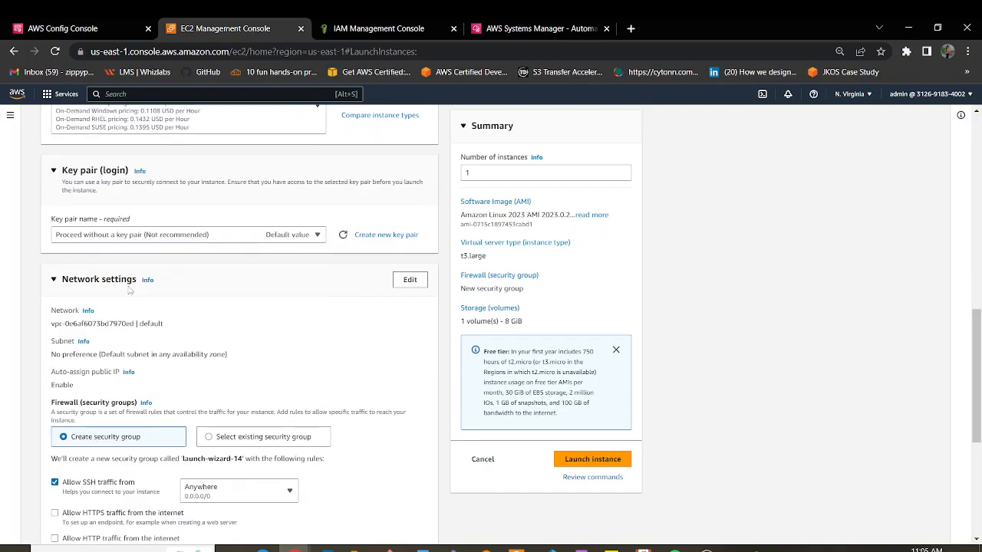
Expand the instance's advanced details and set the IAM instance profile to ssm-role.
{"action": "scroll", "coordinate": [239, 313], "scroll_direction": "down", "scroll_amount": 4}
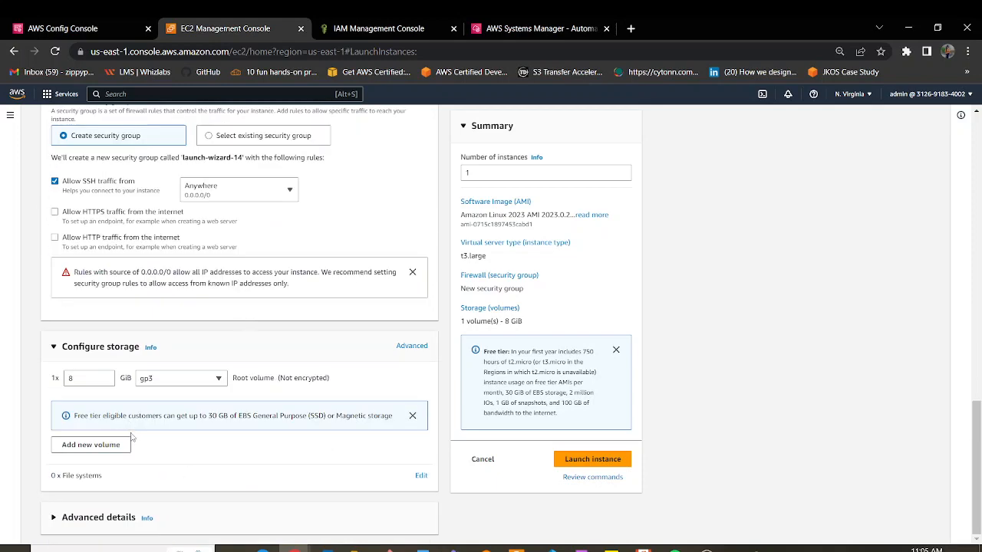
{"action": "left_click", "coordinate": [187, 527]}
{"action": "scroll", "coordinate": [319, 412], "scroll_direction": "down", "scroll_amount": 1}
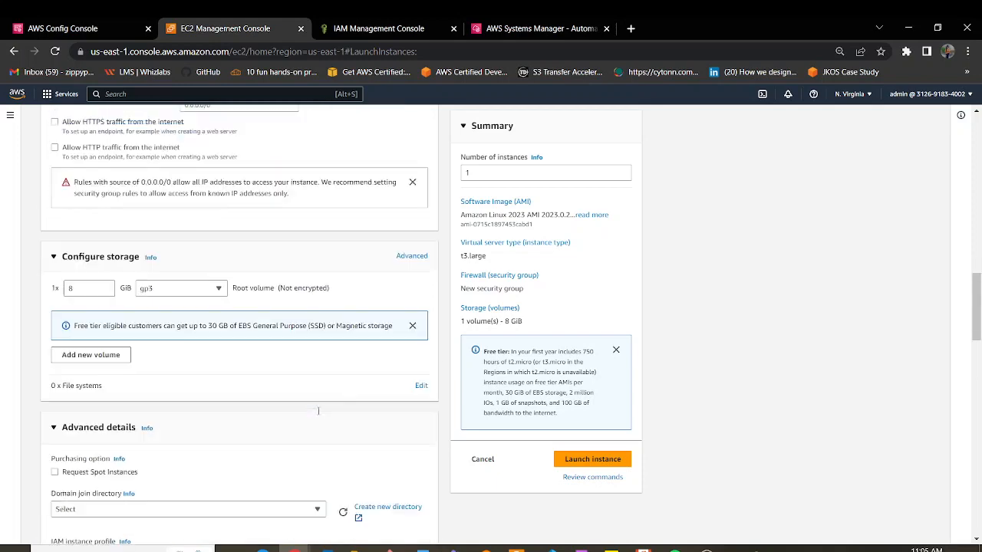
{"action": "scroll", "coordinate": [318, 411], "scroll_direction": "down", "scroll_amount": 3}
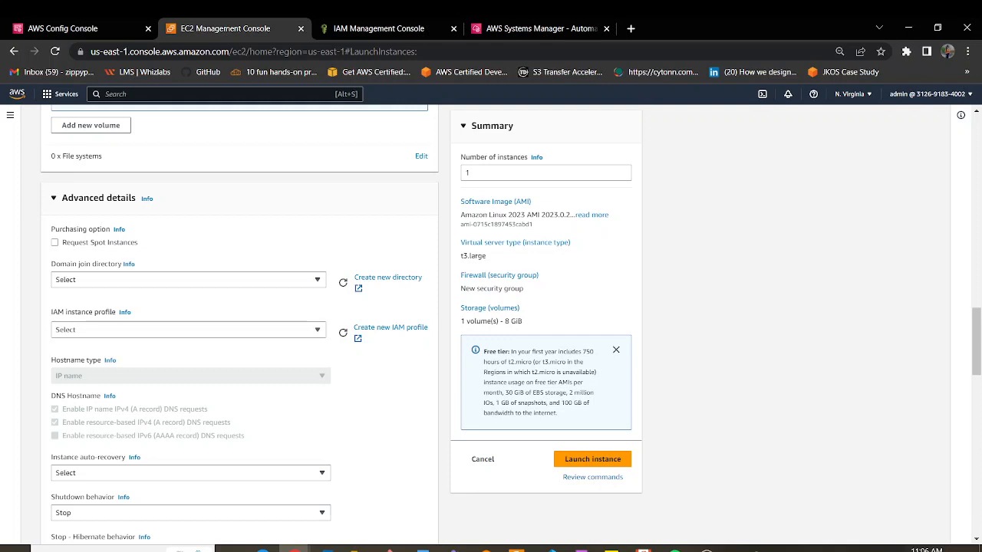
{"action": "left_click", "coordinate": [317, 330]}
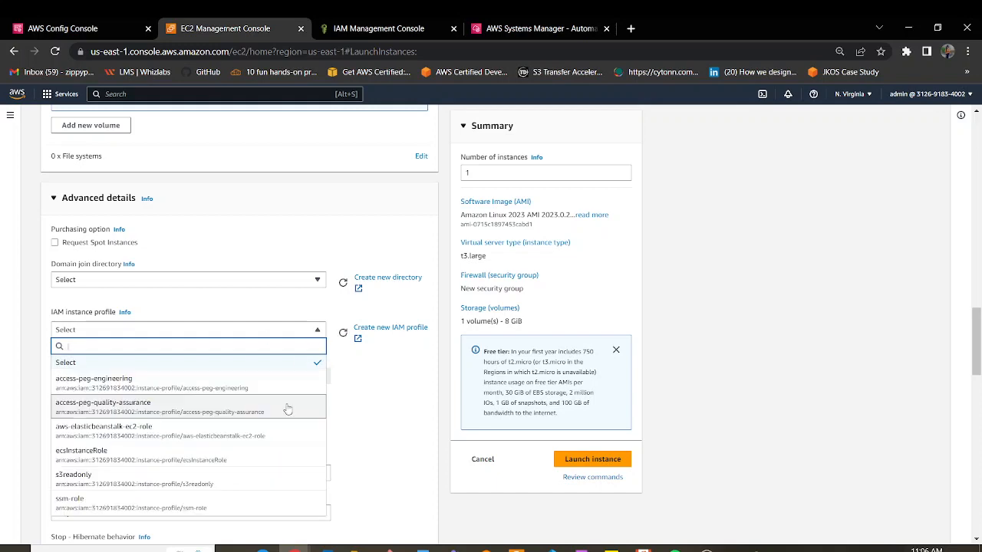
{"action": "scroll", "coordinate": [280, 409], "scroll_direction": "down", "scroll_amount": 7}
{"action": "scroll", "coordinate": [275, 408], "scroll_direction": "down", "scroll_amount": 3}
{"action": "scroll", "coordinate": [287, 204], "scroll_direction": "up", "scroll_amount": 5}
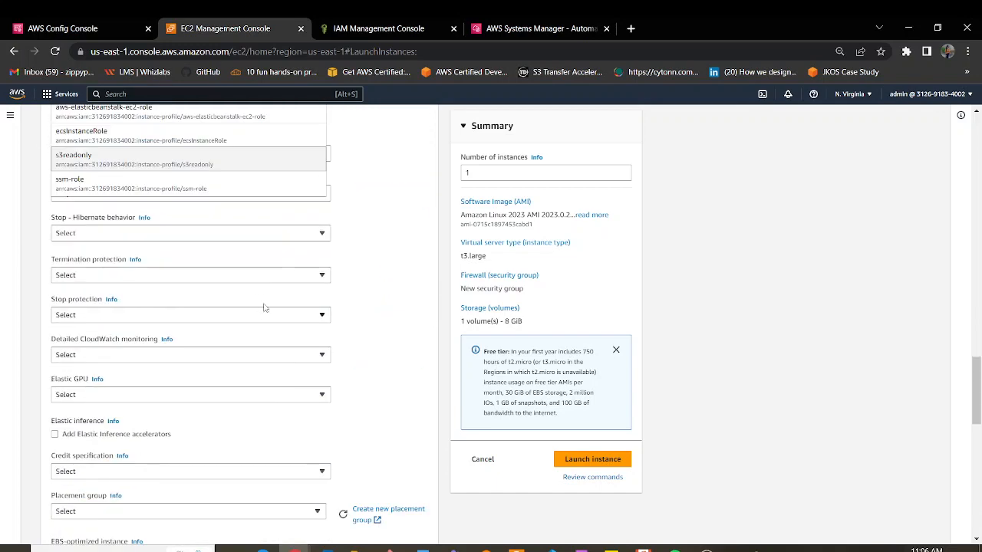
{"action": "left_click", "coordinate": [94, 186]}
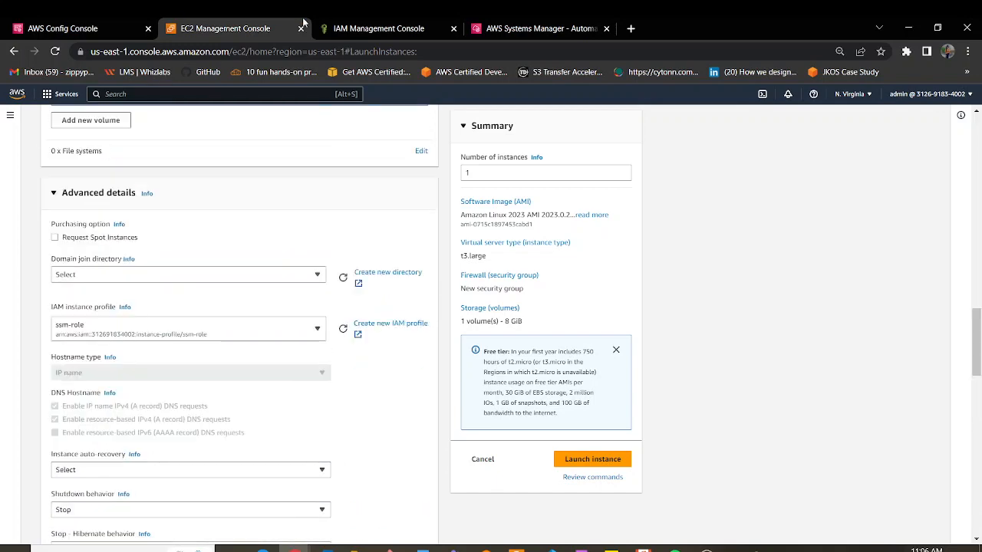
Find ssm-role among the IAM roles, open it and check its attached AmazonSSMManagedInstanceCore policy.
{"action": "left_click", "coordinate": [349, 28]}
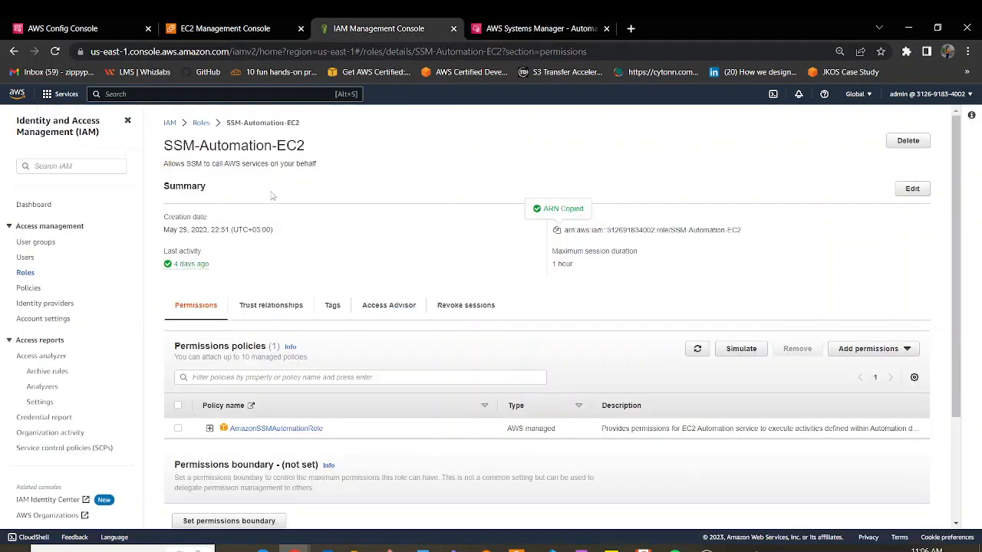
{"action": "left_click", "coordinate": [201, 123]}
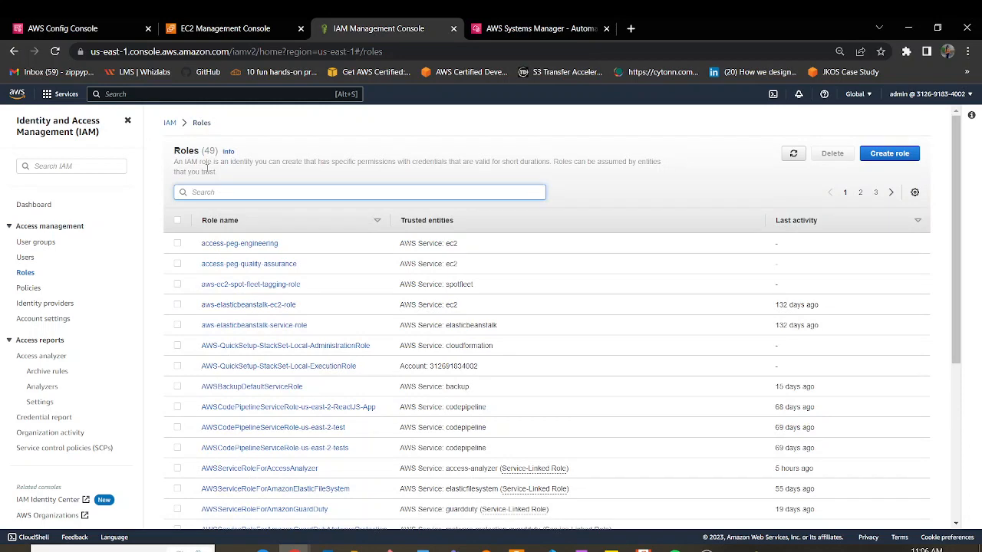
{"action": "type", "text": "ssm"}
{"action": "left_click", "coordinate": [218, 285]}
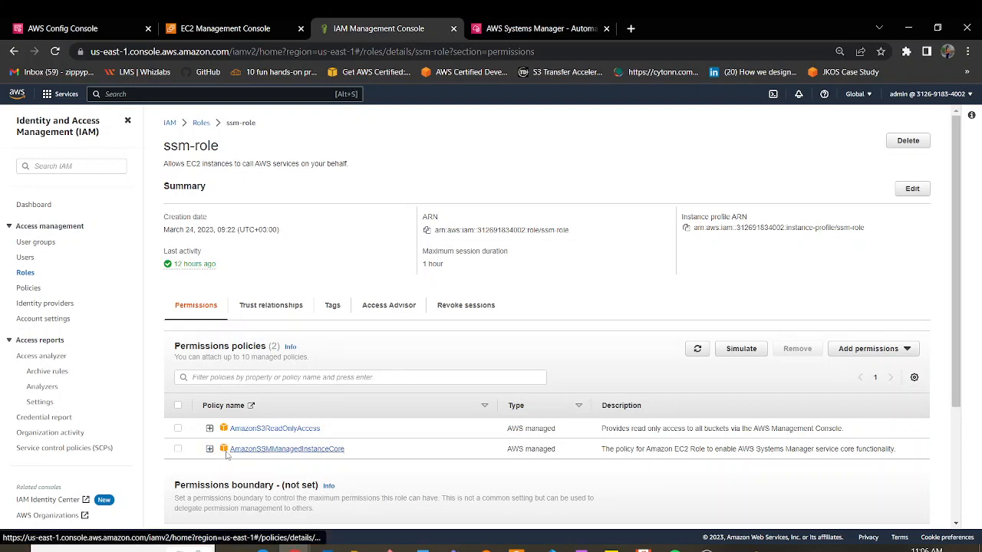
{"action": "left_click", "coordinate": [178, 449]}
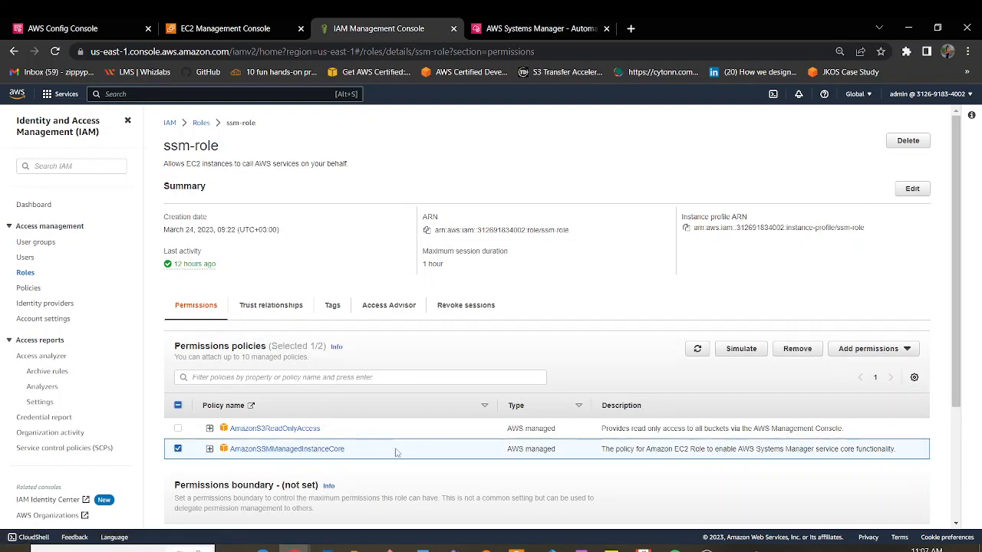
Return to the EC2 launch form, launch the configured test-server2 instance and view all instances.
{"action": "left_click", "coordinate": [221, 27]}
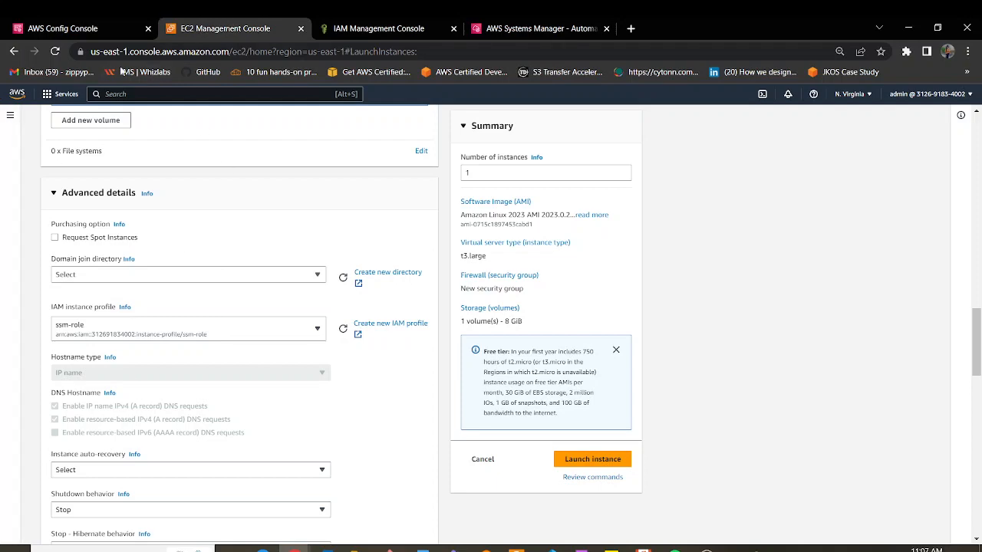
{"action": "scroll", "coordinate": [375, 497], "scroll_direction": "down", "scroll_amount": 10}
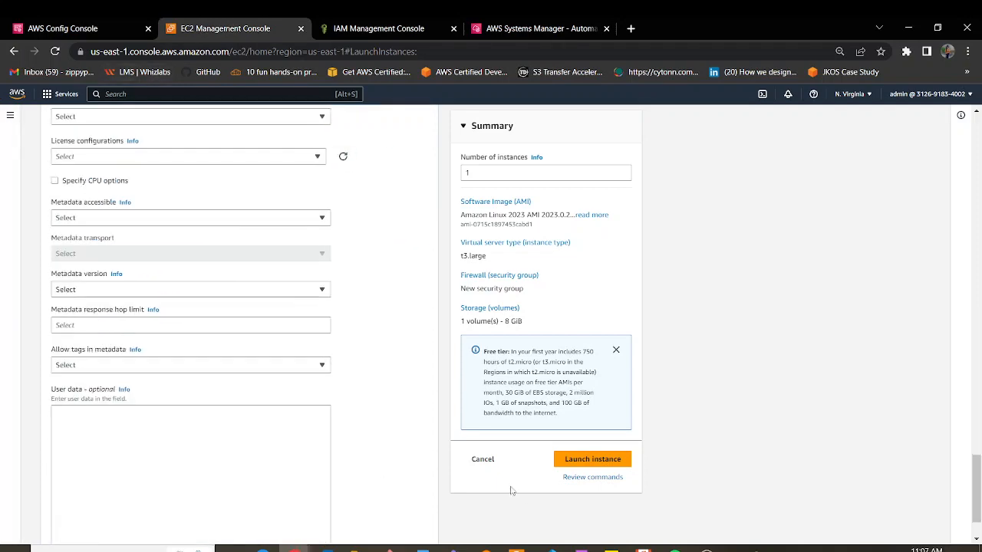
{"action": "left_click", "coordinate": [588, 460]}
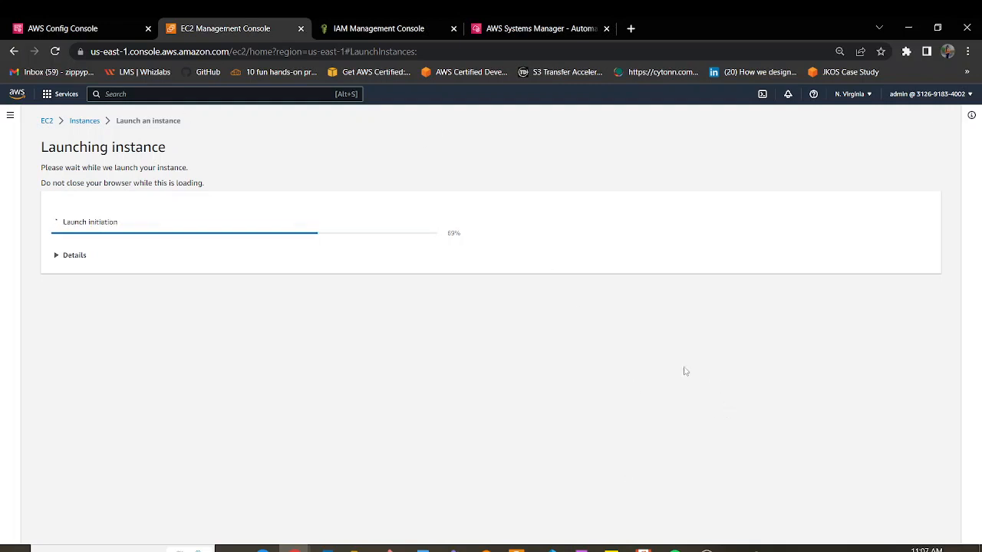
{"action": "left_click", "coordinate": [74, 28]}
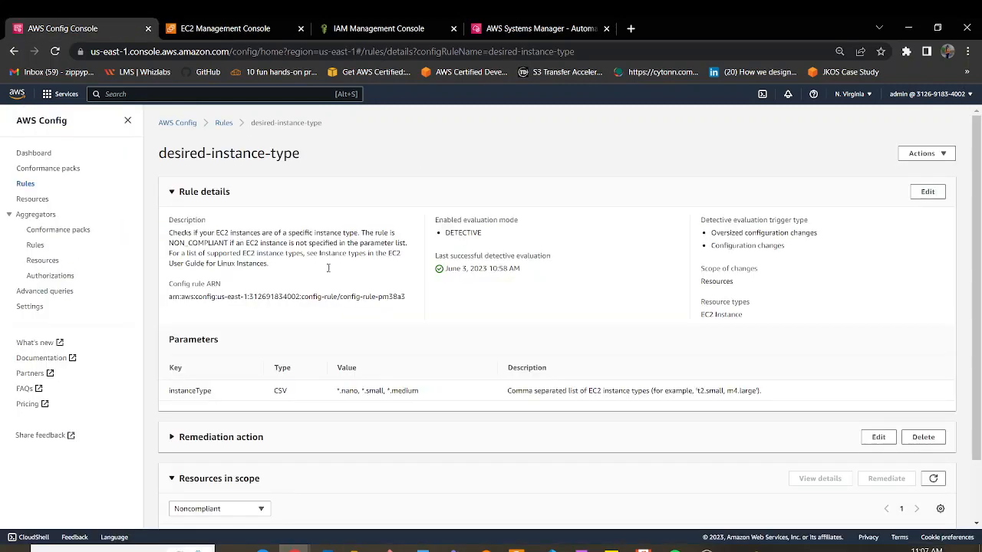
{"action": "left_click", "coordinate": [220, 26]}
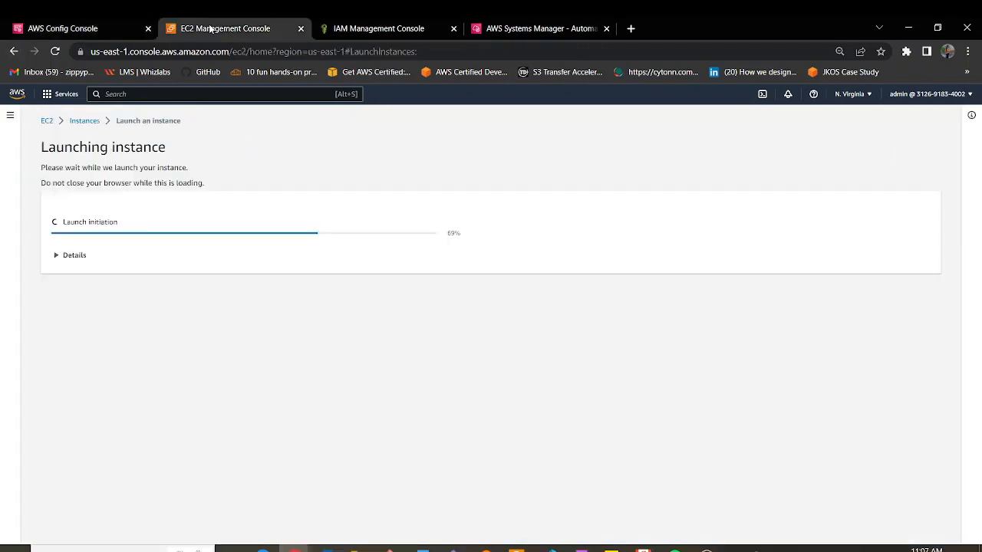
{"action": "scroll", "coordinate": [741, 350], "scroll_direction": "down", "scroll_amount": 2}
{"action": "left_click", "coordinate": [887, 536]}
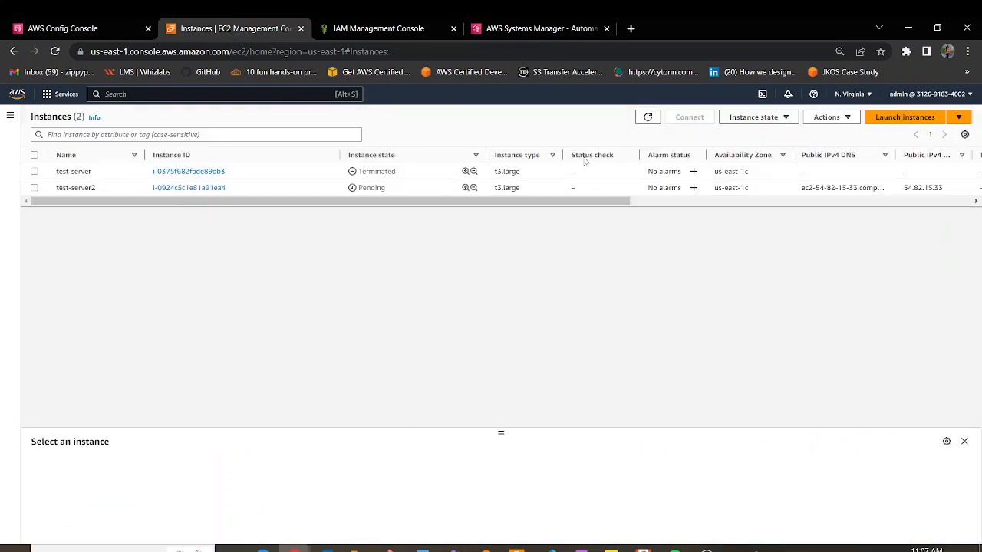
Refresh the EC2 instances list and check the instance state of test-server2.
{"action": "left_click", "coordinate": [647, 118]}
{"action": "left_click", "coordinate": [648, 117]}
{"action": "double_click", "coordinate": [372, 188]}
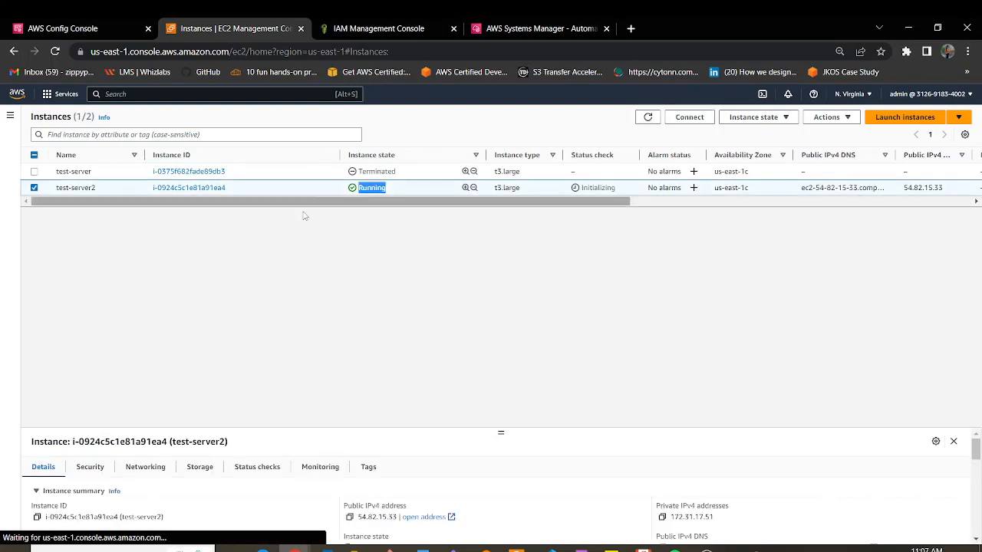
{"action": "left_click", "coordinate": [530, 206]}
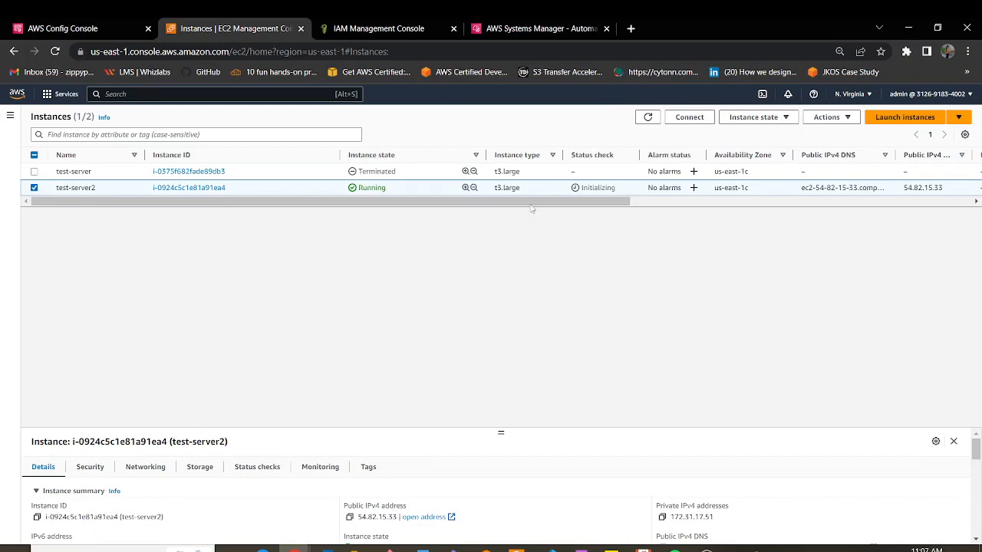
{"action": "double_click", "coordinate": [530, 207]}
In AWS Config, refresh the desired-instance-type rule's noncompliant resources in scope and review its remediation action.
{"action": "left_click", "coordinate": [61, 32]}
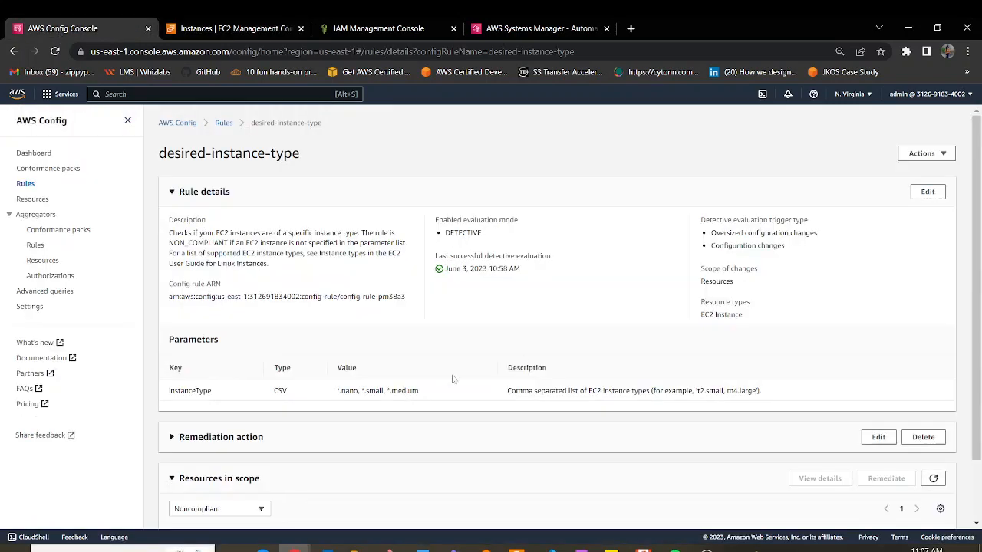
{"action": "scroll", "coordinate": [452, 379], "scroll_direction": "down", "scroll_amount": 2}
{"action": "left_click", "coordinate": [931, 409]}
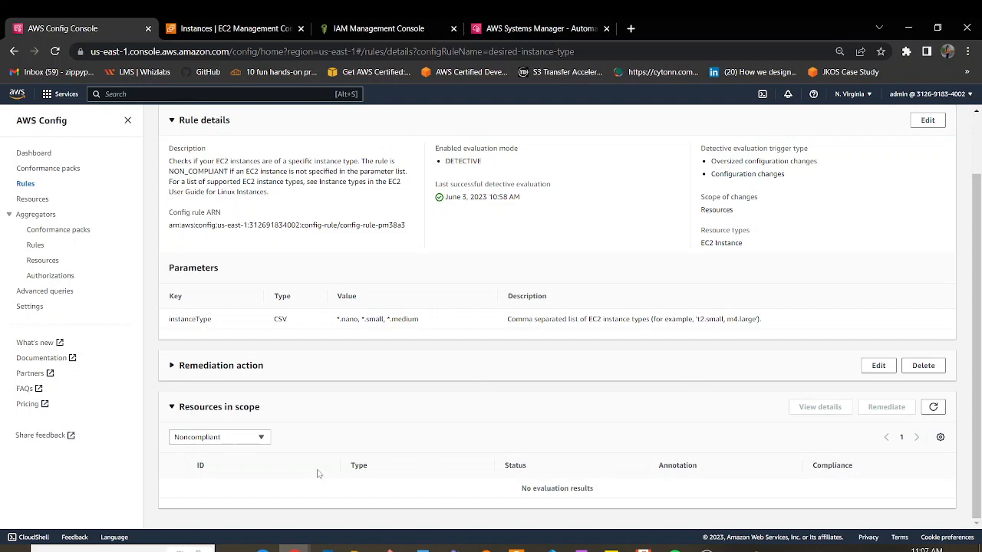
{"action": "left_click", "coordinate": [172, 365]}
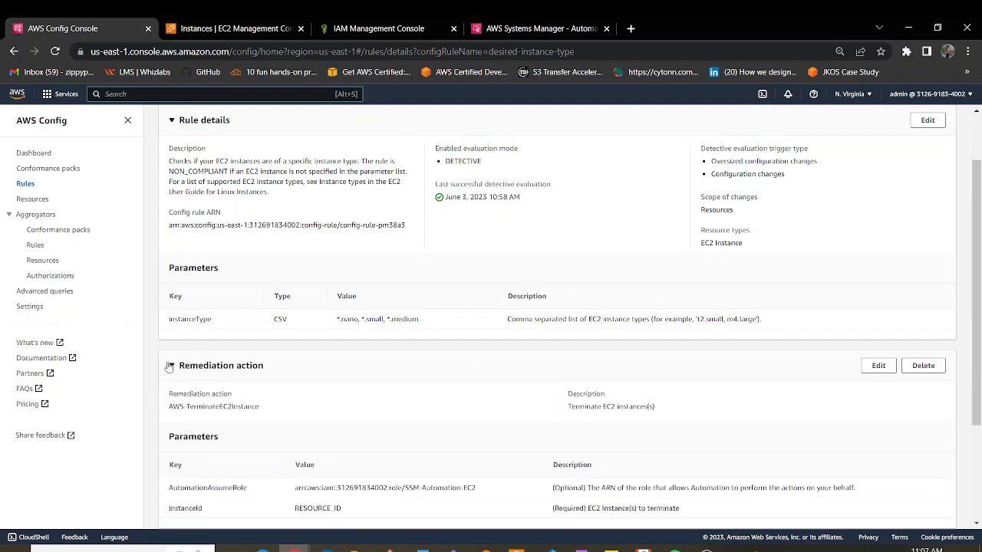
{"action": "left_click", "coordinate": [171, 367]}
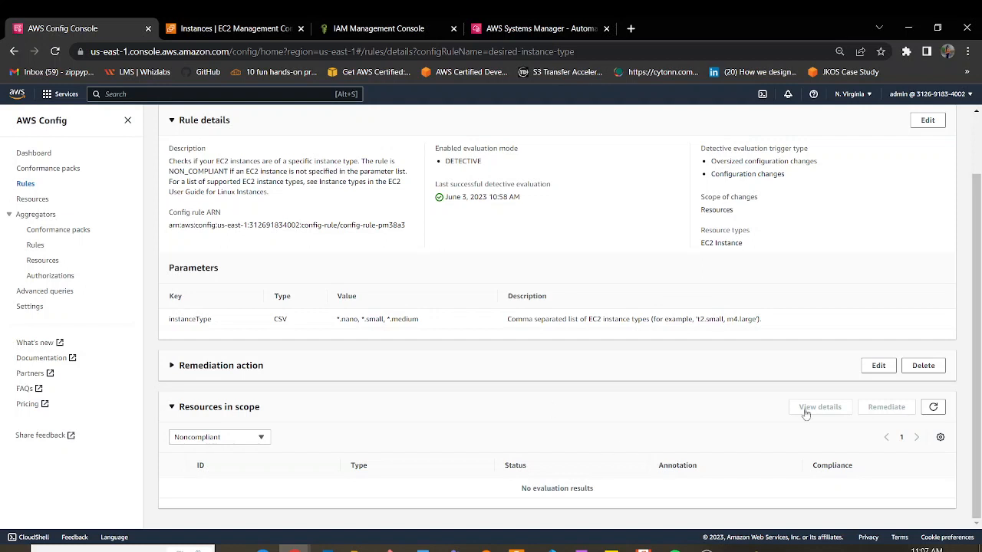
{"action": "left_click", "coordinate": [933, 406]}
{"action": "scroll", "coordinate": [390, 421], "scroll_direction": "up", "scroll_amount": 1}
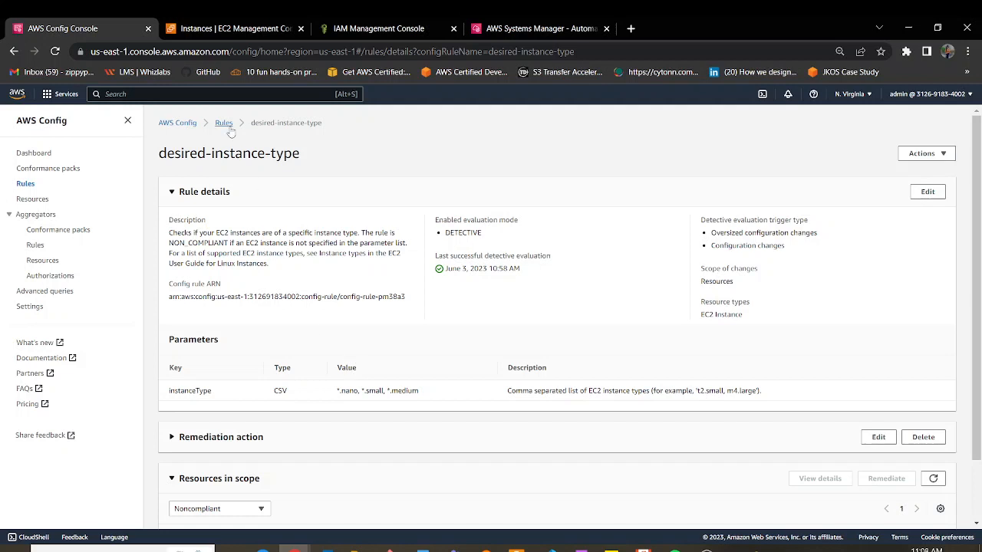
Recheck test-server2 in the refreshed EC2 instances list, looking at the rule's resources in scope between refreshes.
{"action": "left_click", "coordinate": [239, 31]}
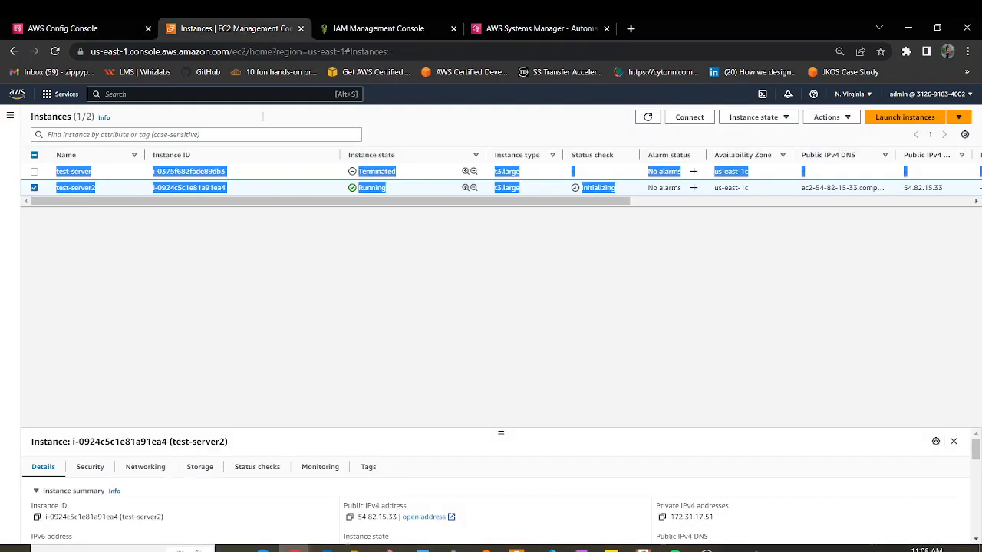
{"action": "left_click", "coordinate": [647, 116]}
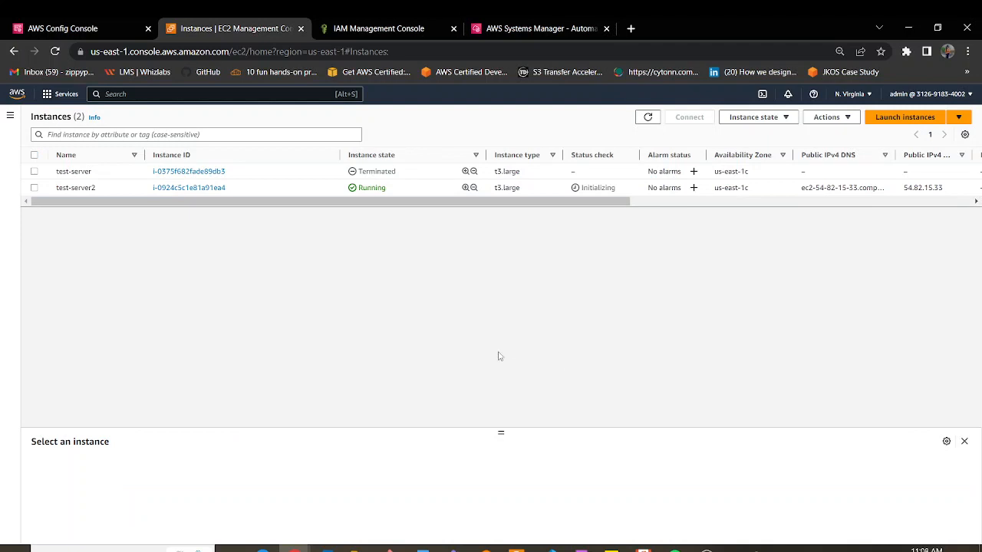
{"action": "left_click", "coordinate": [65, 29]}
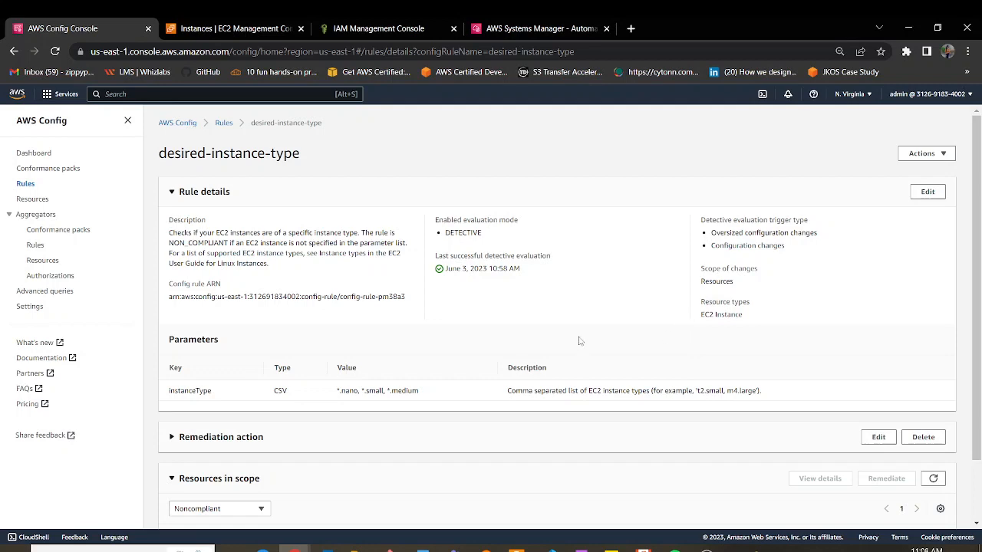
{"action": "scroll", "coordinate": [580, 341], "scroll_direction": "down", "scroll_amount": 2}
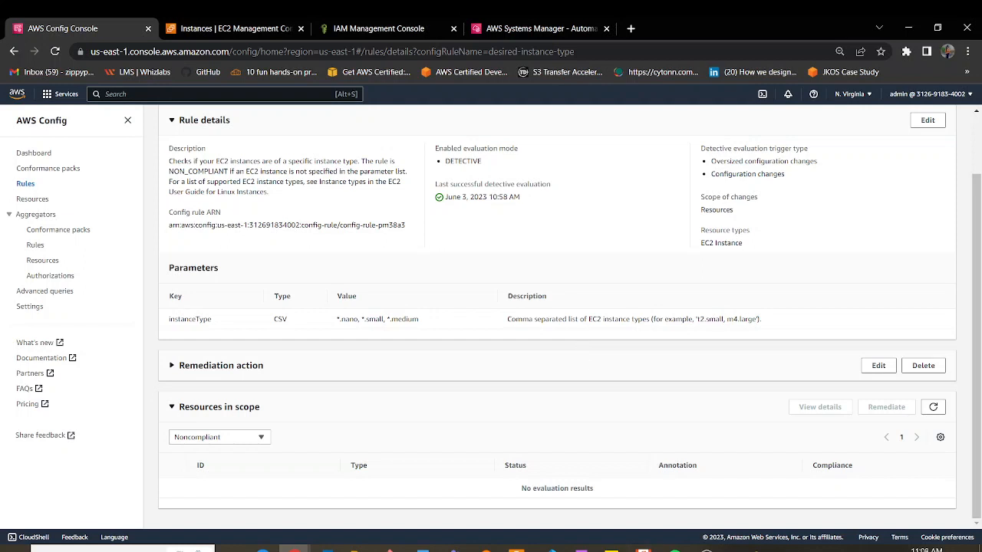
{"action": "key", "text": "ctrl+Tab"}
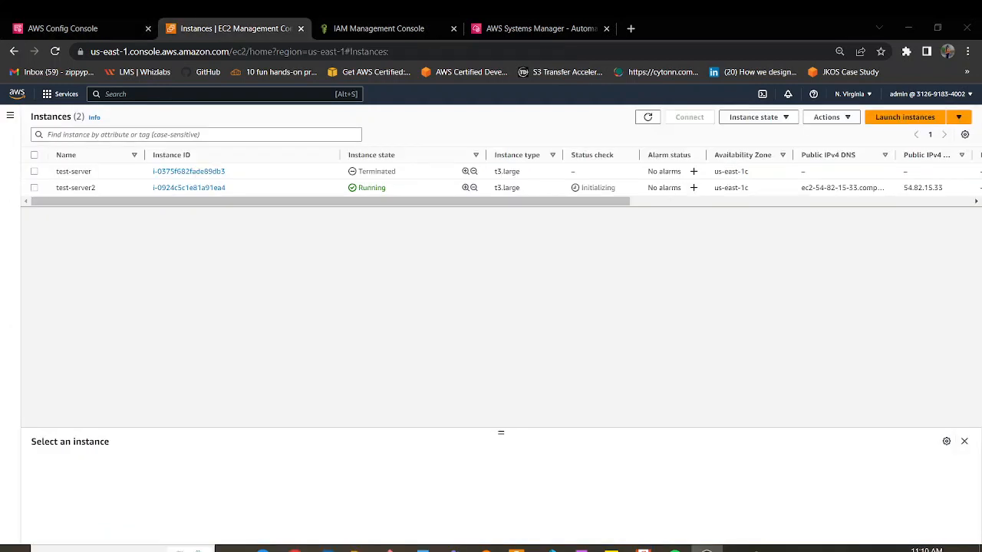
{"action": "left_click", "coordinate": [648, 119]}
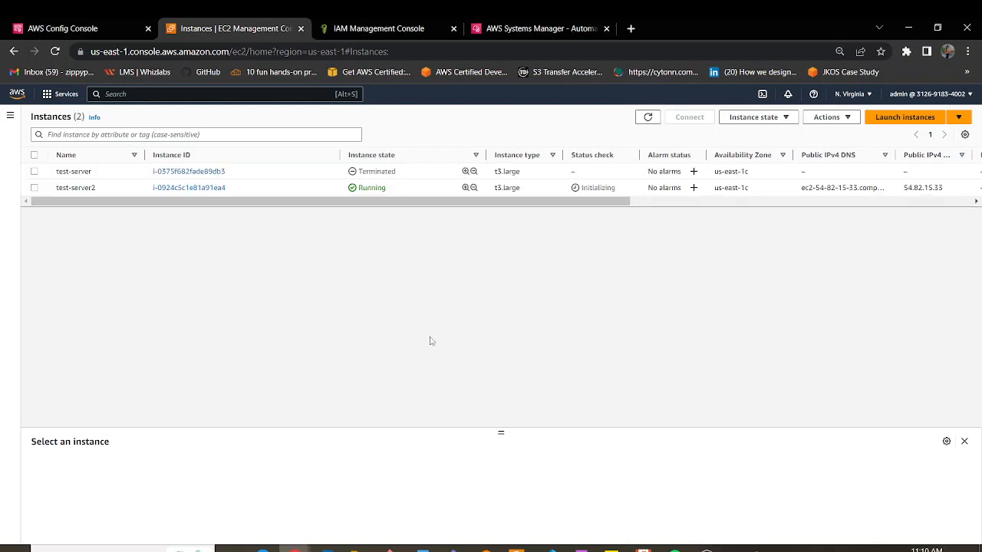
Check the desired-instance-type rule for noncompliant EC2 instances, refresh the list and glance at the remediation action.
{"action": "left_click", "coordinate": [87, 28]}
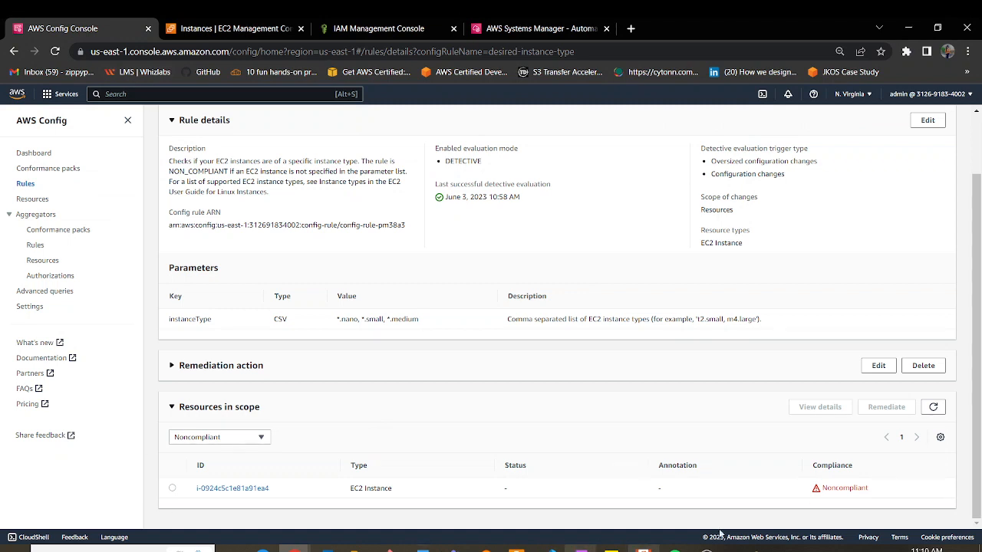
{"action": "left_click", "coordinate": [933, 409]}
{"action": "left_click", "coordinate": [368, 368]}
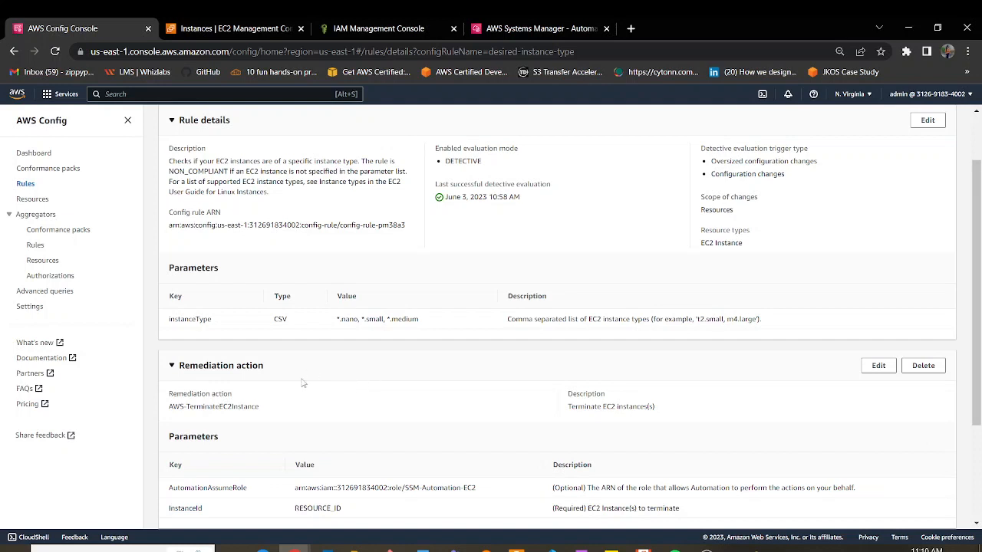
{"action": "left_click", "coordinate": [336, 376]}
Check test-server2's status check in EC2, refresh the instances list and enlarge the instance details pane.
{"action": "left_click", "coordinate": [213, 28]}
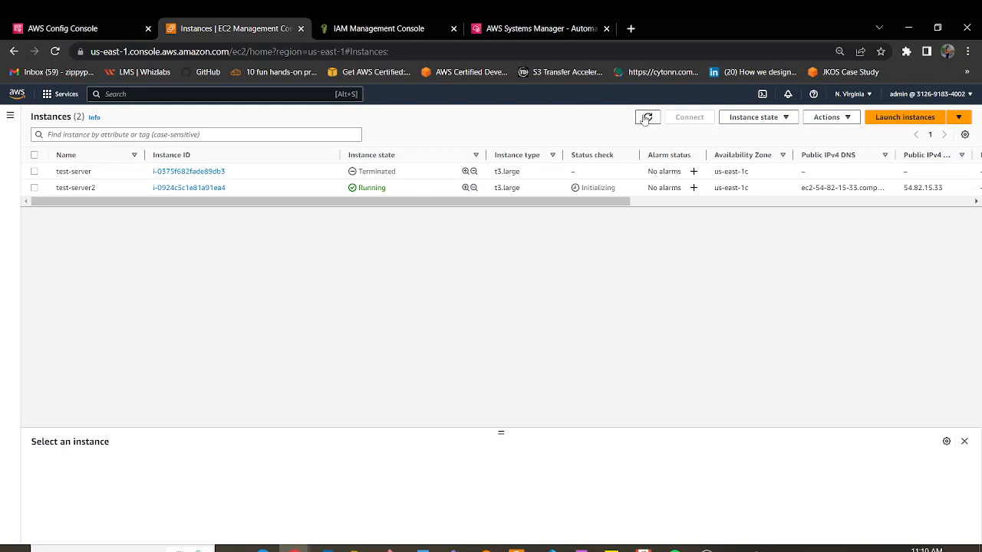
{"action": "double_click", "coordinate": [622, 188]}
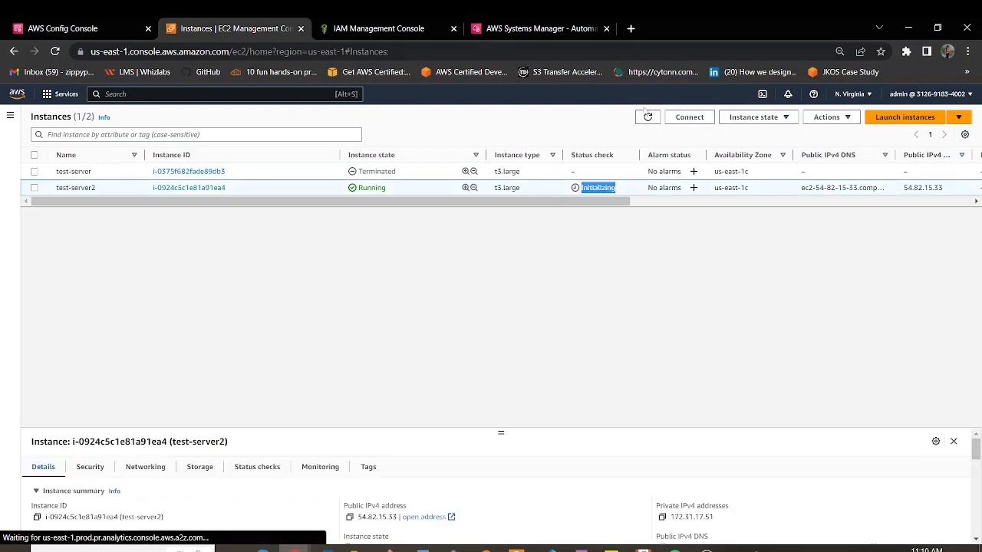
{"action": "left_click", "coordinate": [649, 118]}
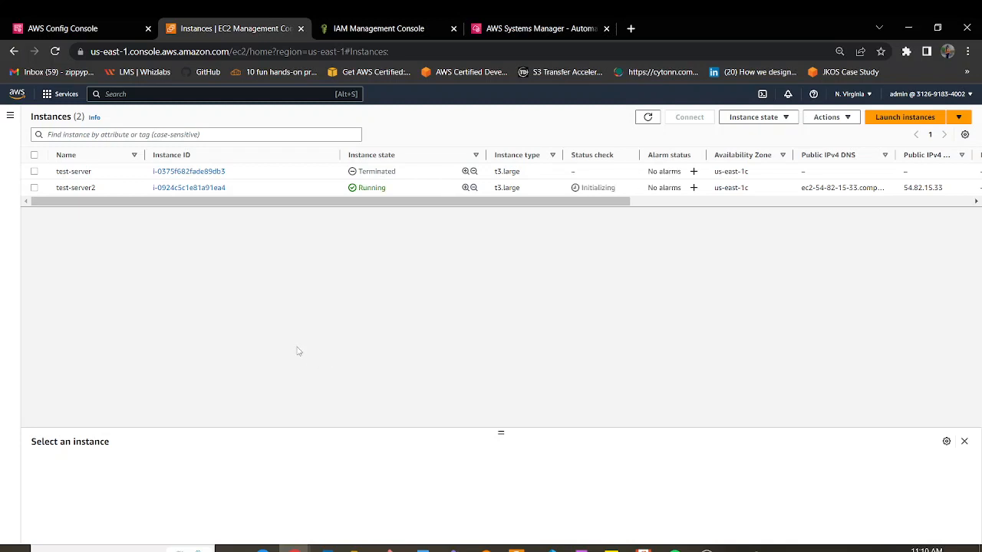
{"action": "left_click_drag", "start_coordinate": [501, 432], "coordinate": [510, 376]}
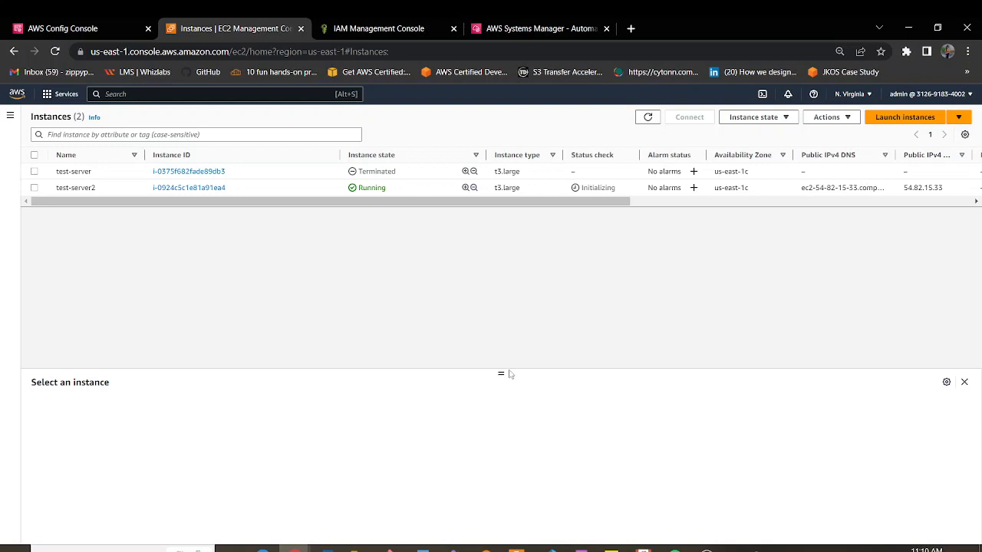
Refresh the rule's resources in scope in AWS Config and examine the AWS-TerminateEC2Instance remediation action's parameters.
{"action": "left_click", "coordinate": [52, 23]}
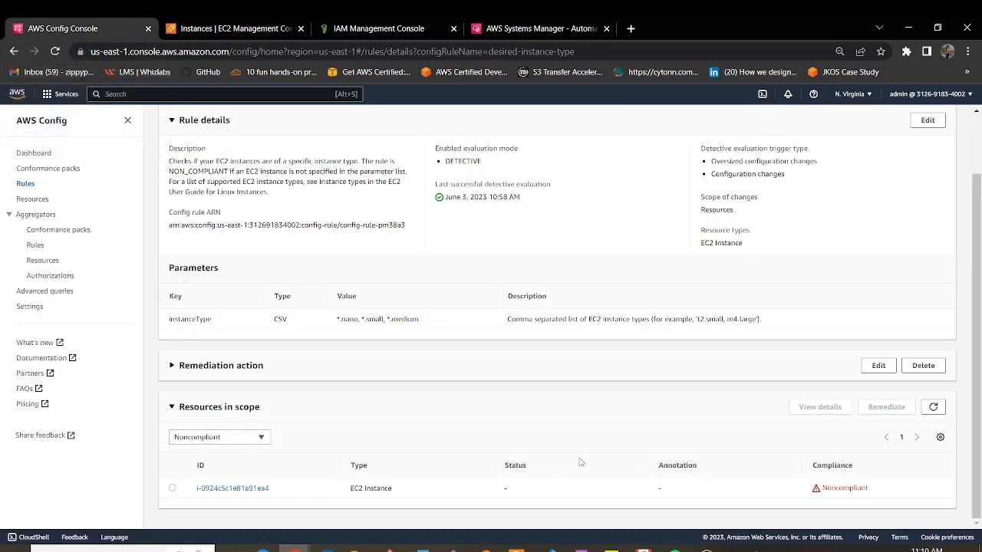
{"action": "left_click", "coordinate": [934, 407]}
{"action": "left_click", "coordinate": [301, 366]}
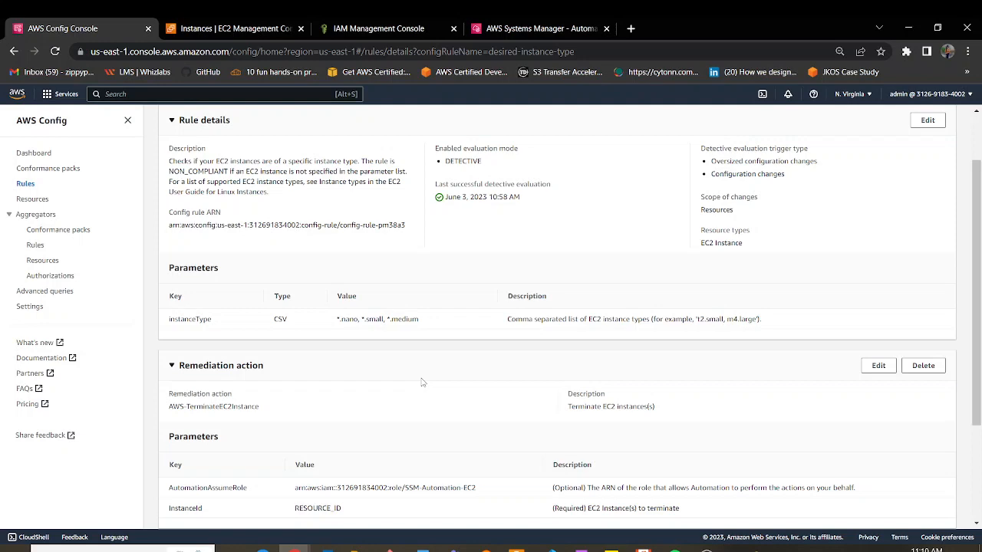
{"action": "scroll", "coordinate": [422, 381], "scroll_direction": "down", "scroll_amount": 2}
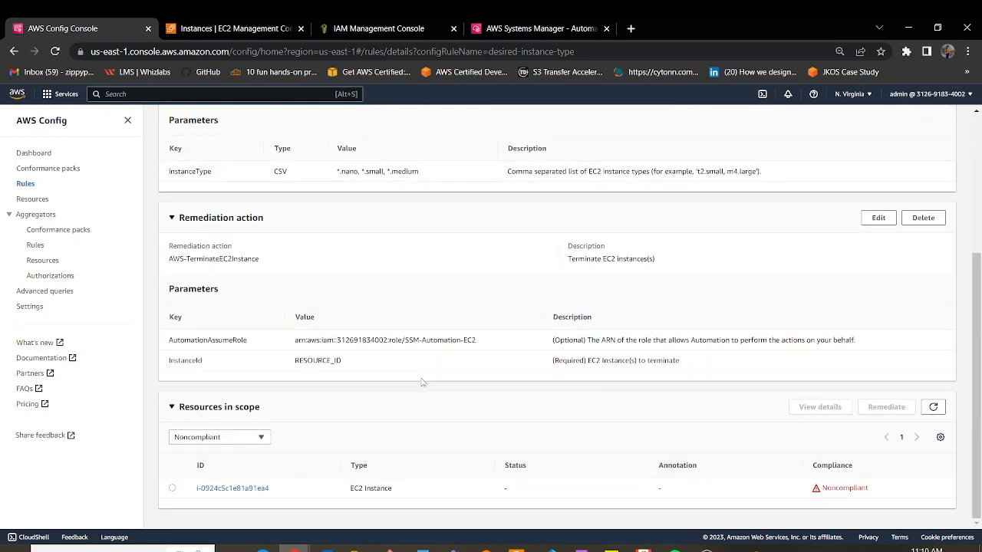
{"action": "scroll", "coordinate": [421, 382], "scroll_direction": "up", "scroll_amount": 3}
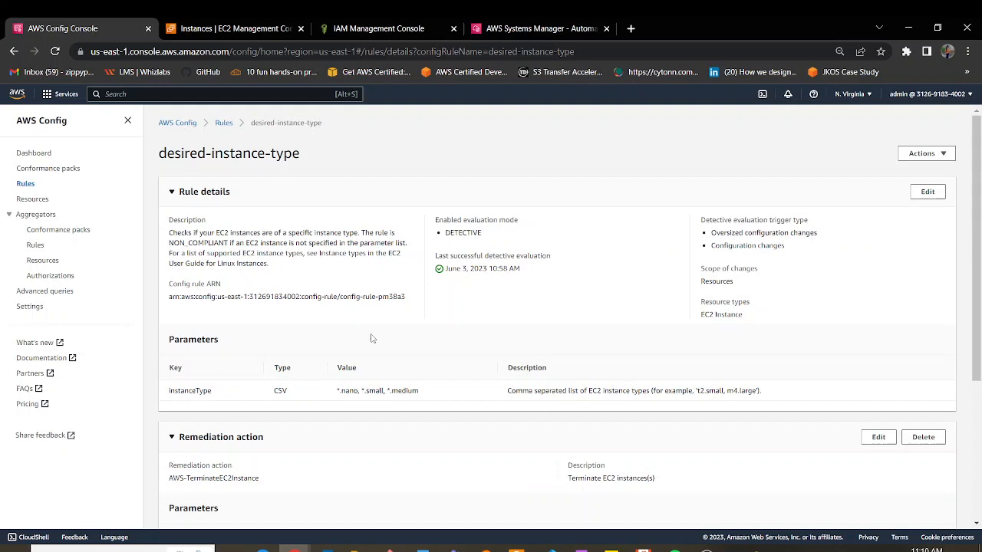
Return to the EC2 instances list, refresh it and examine test-server2's instance state.
{"action": "left_click", "coordinate": [226, 24]}
{"action": "left_click", "coordinate": [647, 117]}
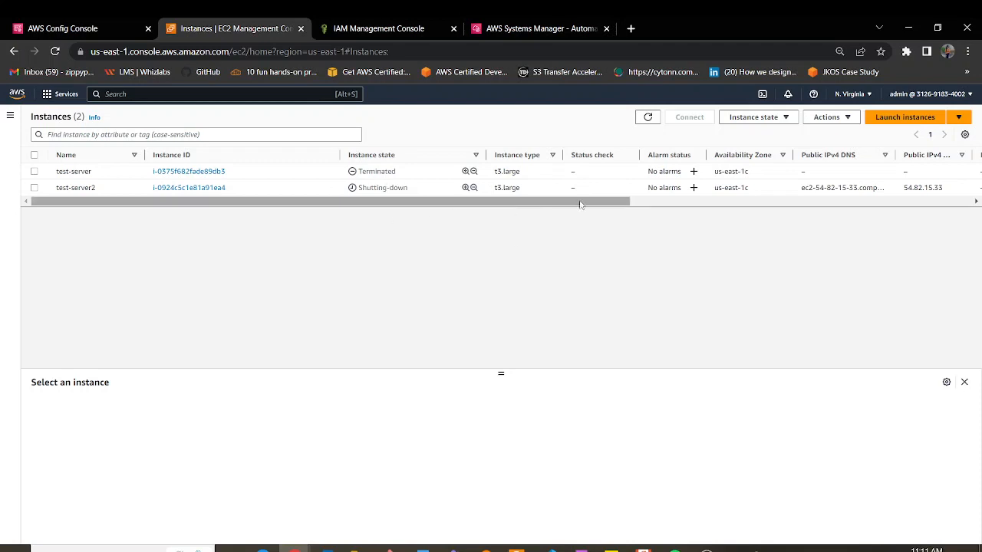
{"action": "left_click_drag", "start_coordinate": [417, 192], "coordinate": [316, 200]}
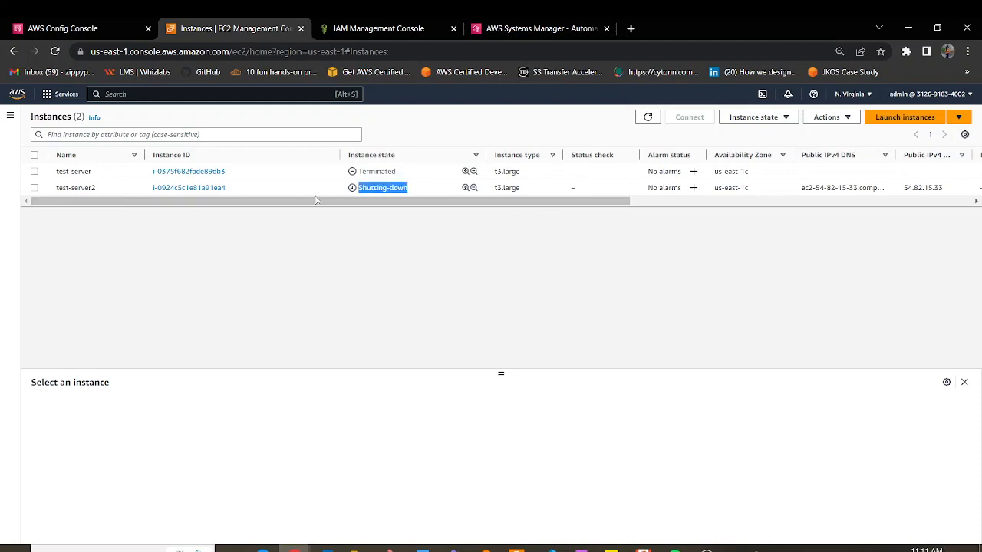
Review the desired-instance-type rule's remediation action and noncompliant resources in AWS Config, and refresh the EC2 instances list with a smaller details pane.
{"action": "left_click", "coordinate": [69, 29]}
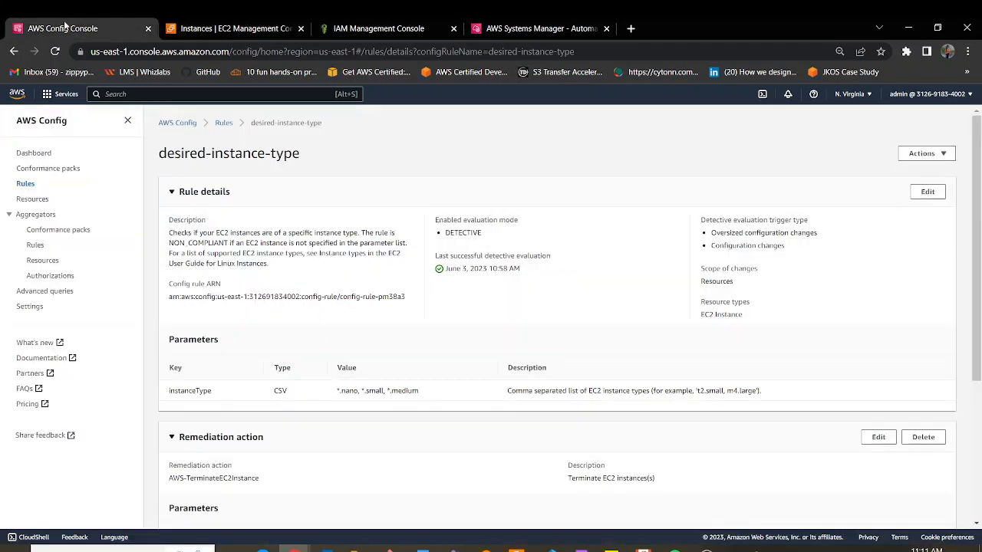
{"action": "scroll", "coordinate": [540, 441], "scroll_direction": "down", "scroll_amount": 3}
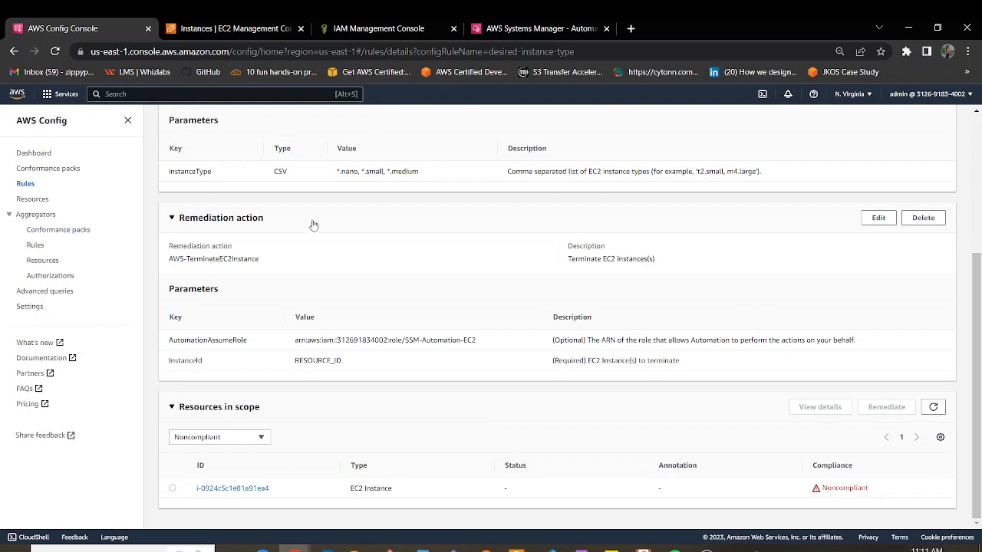
{"action": "left_click", "coordinate": [233, 27]}
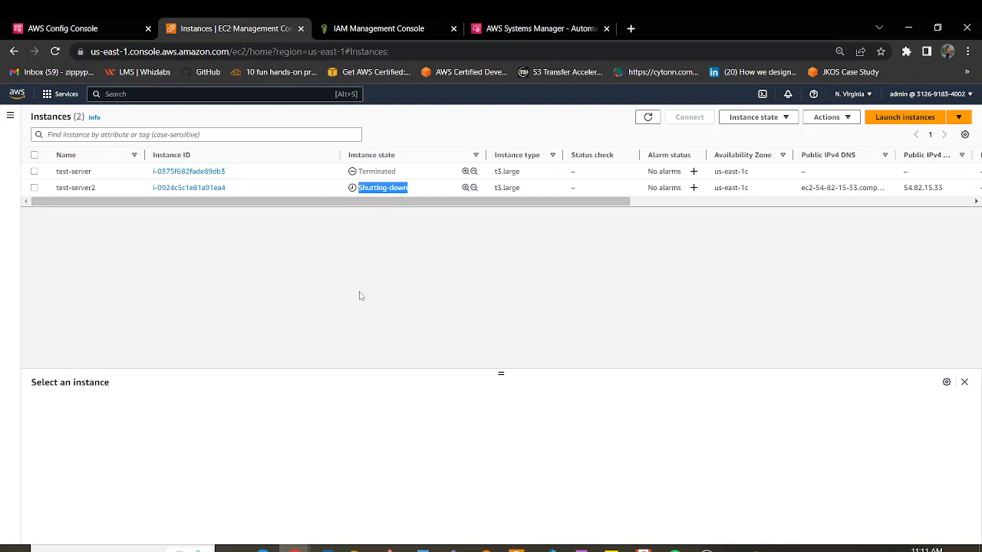
{"action": "left_click", "coordinate": [159, 259]}
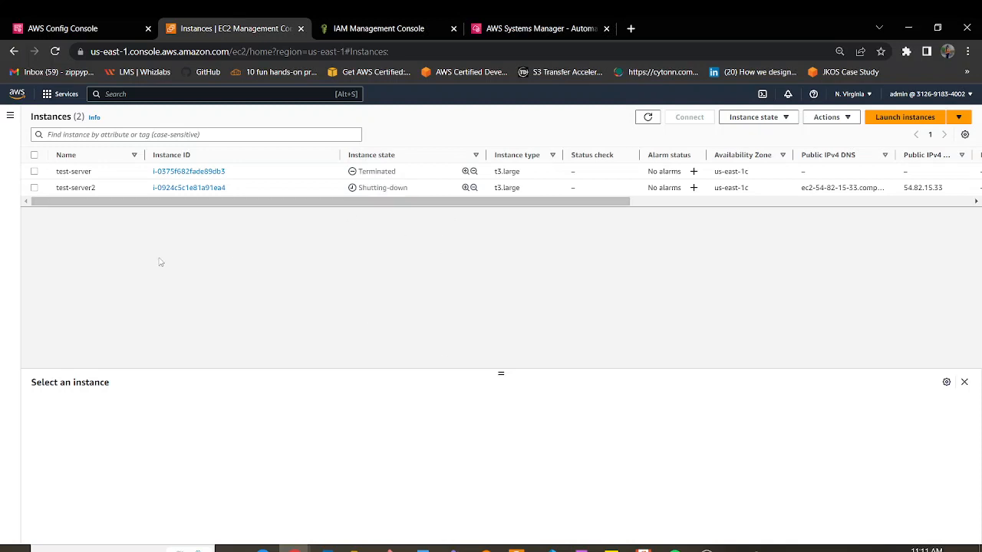
{"action": "left_click", "coordinate": [646, 118]}
{"action": "left_click_drag", "start_coordinate": [499, 375], "coordinate": [502, 411]}
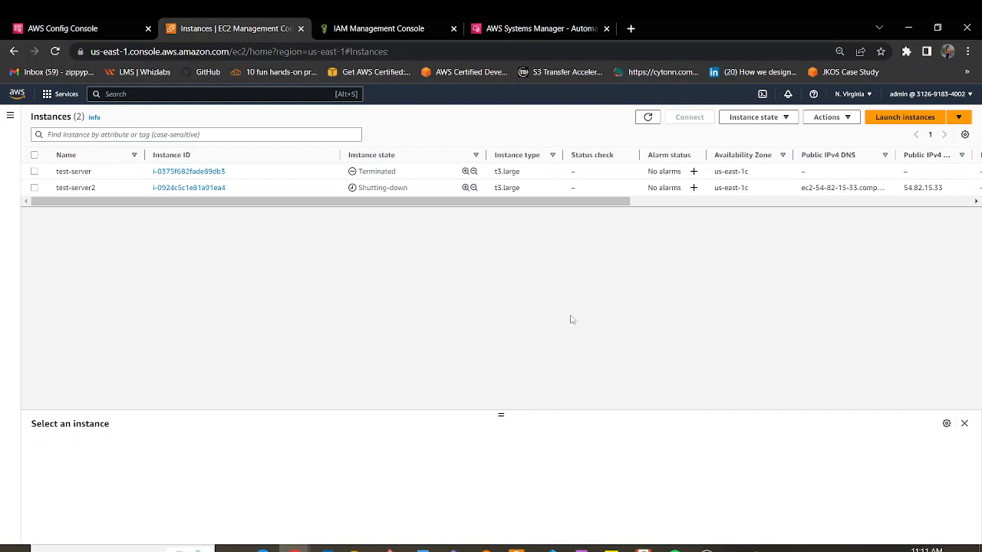
Browse the AWS managed rules available for adding a rule in AWS Config, and return to EC2 to check test-server2's instance state.
{"action": "left_click", "coordinate": [53, 29]}
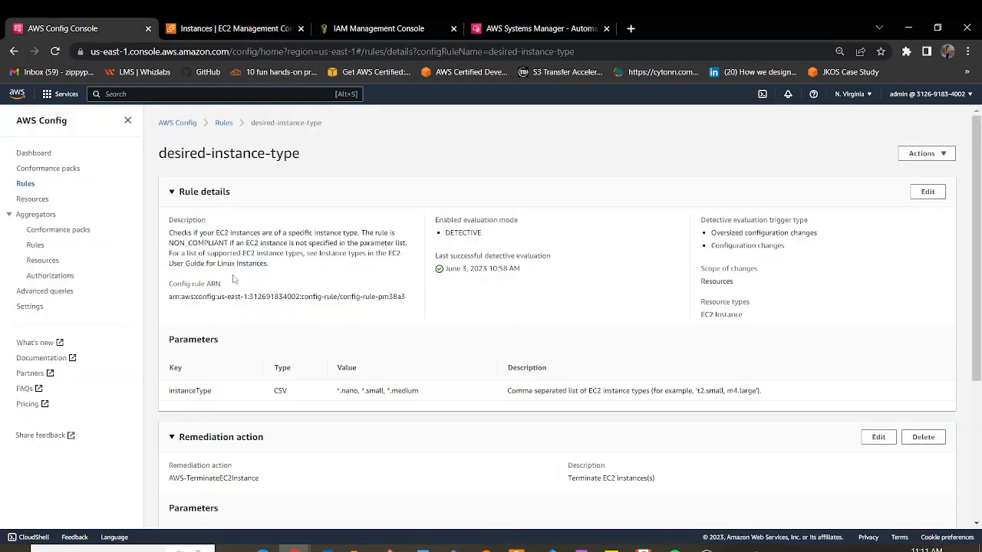
{"action": "left_click", "coordinate": [224, 123]}
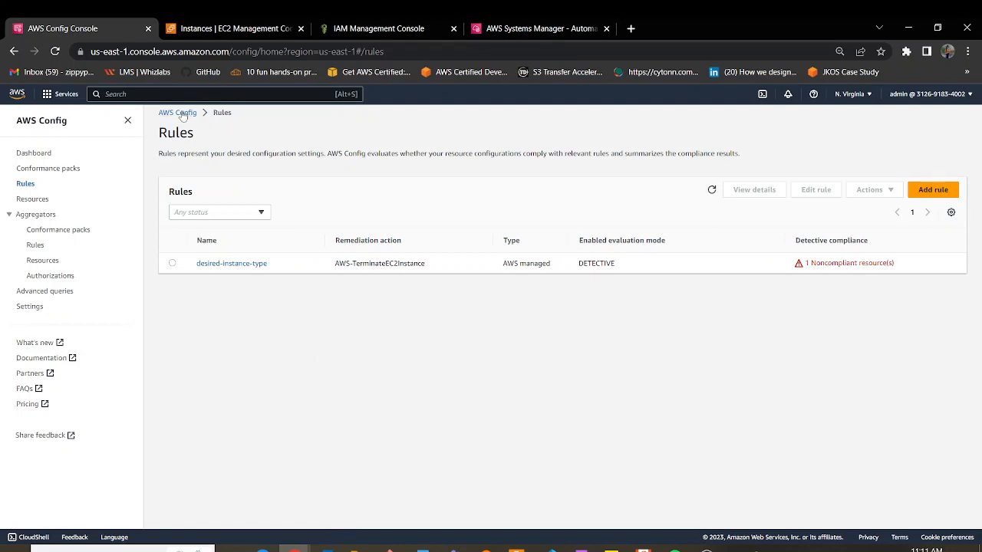
{"action": "left_click", "coordinate": [933, 190]}
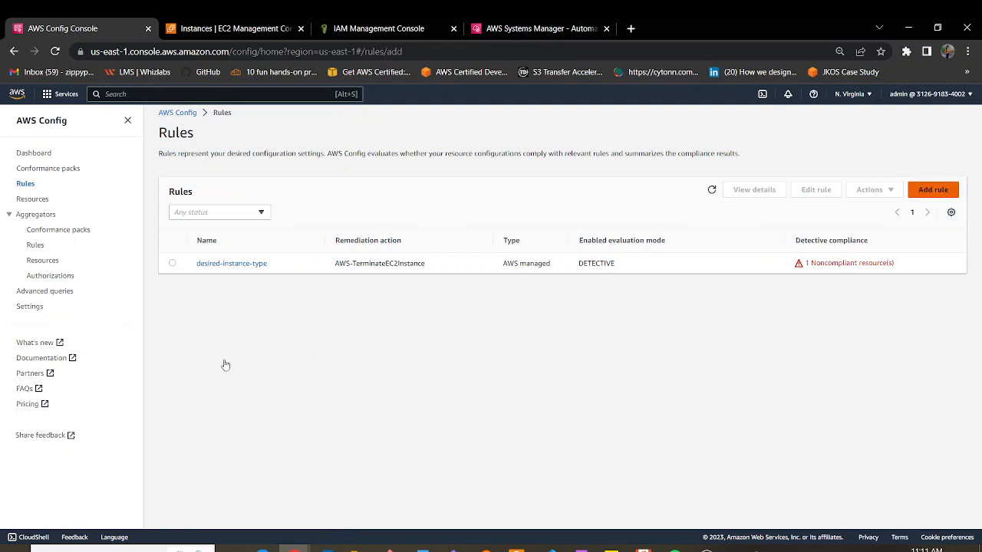
{"action": "scroll", "coordinate": [585, 417], "scroll_direction": "down", "scroll_amount": 3}
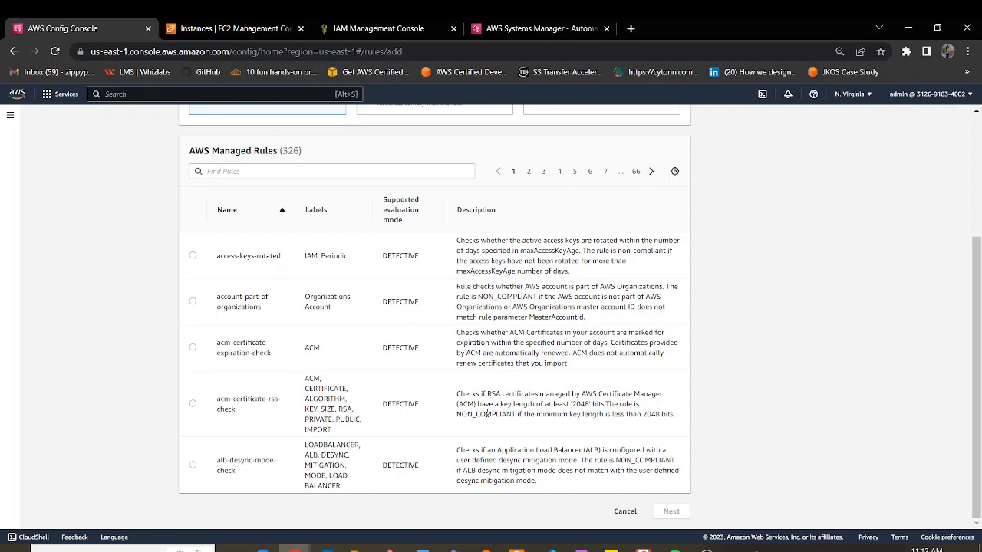
{"action": "left_click", "coordinate": [230, 29]}
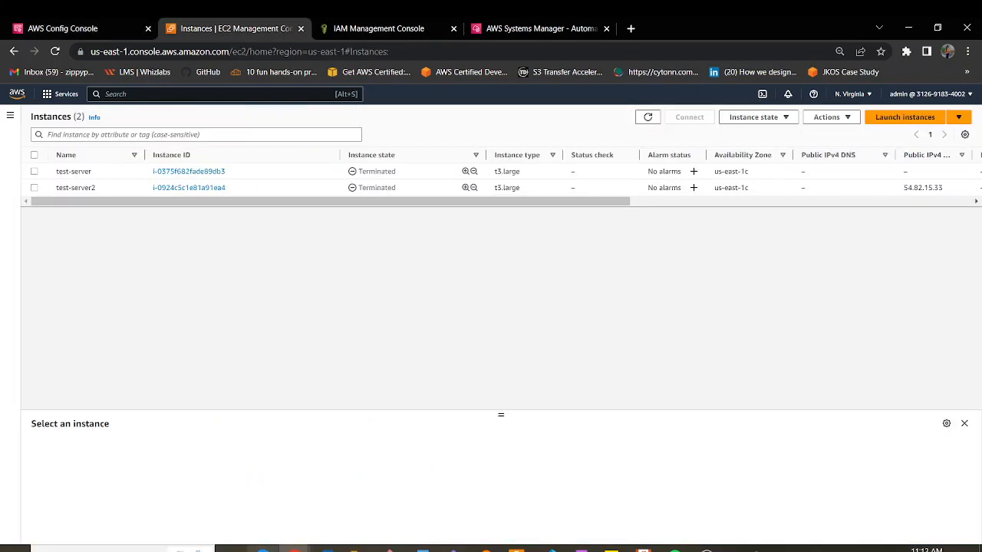